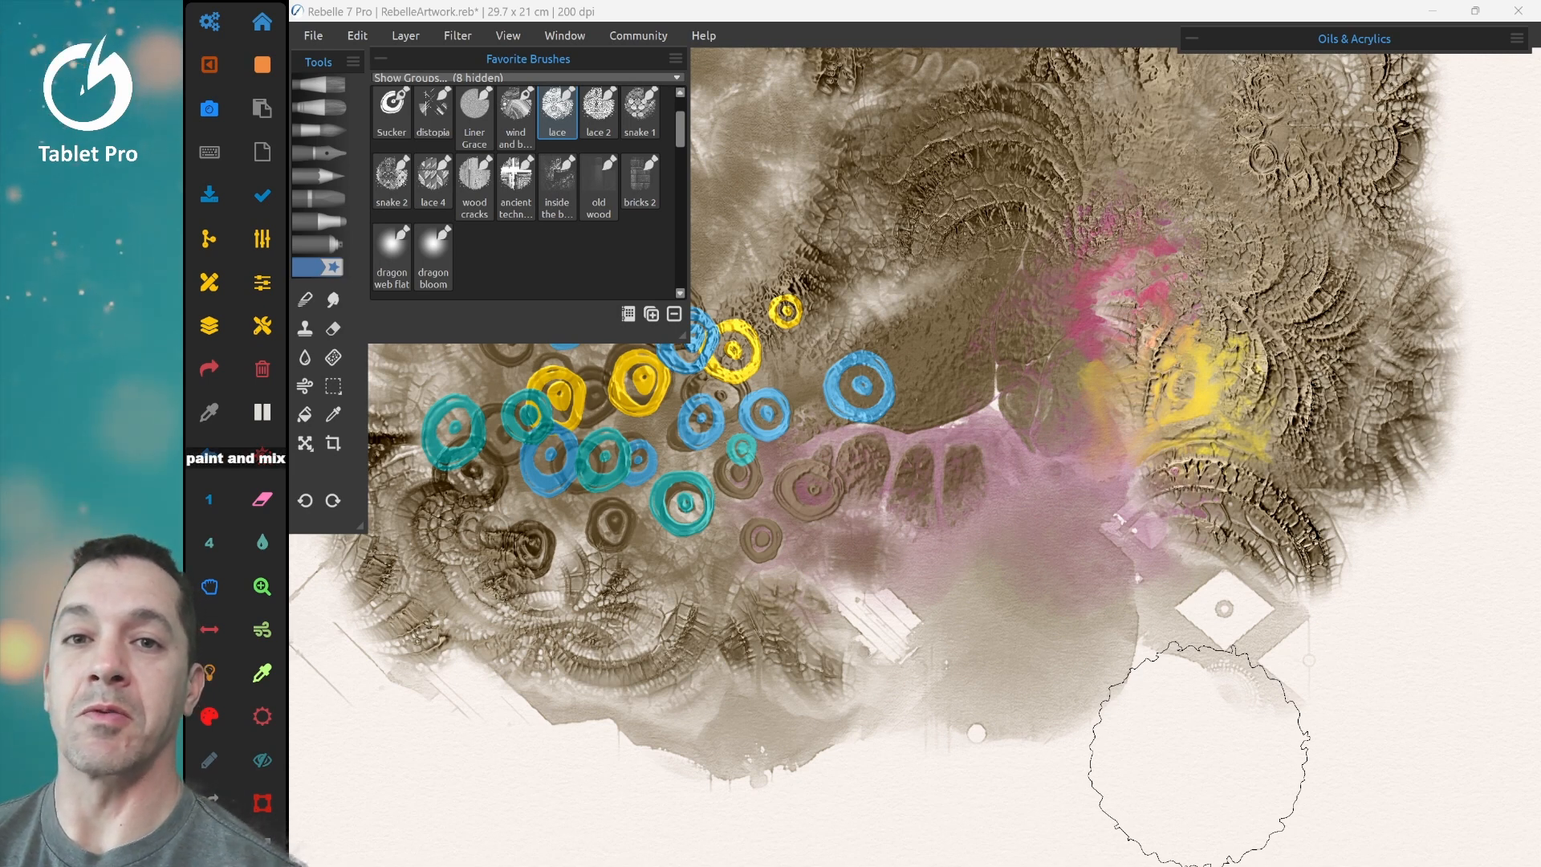
Step: Paint crimson across the cracked texture below the rings, using the dragon web flat brush
click(433, 257)
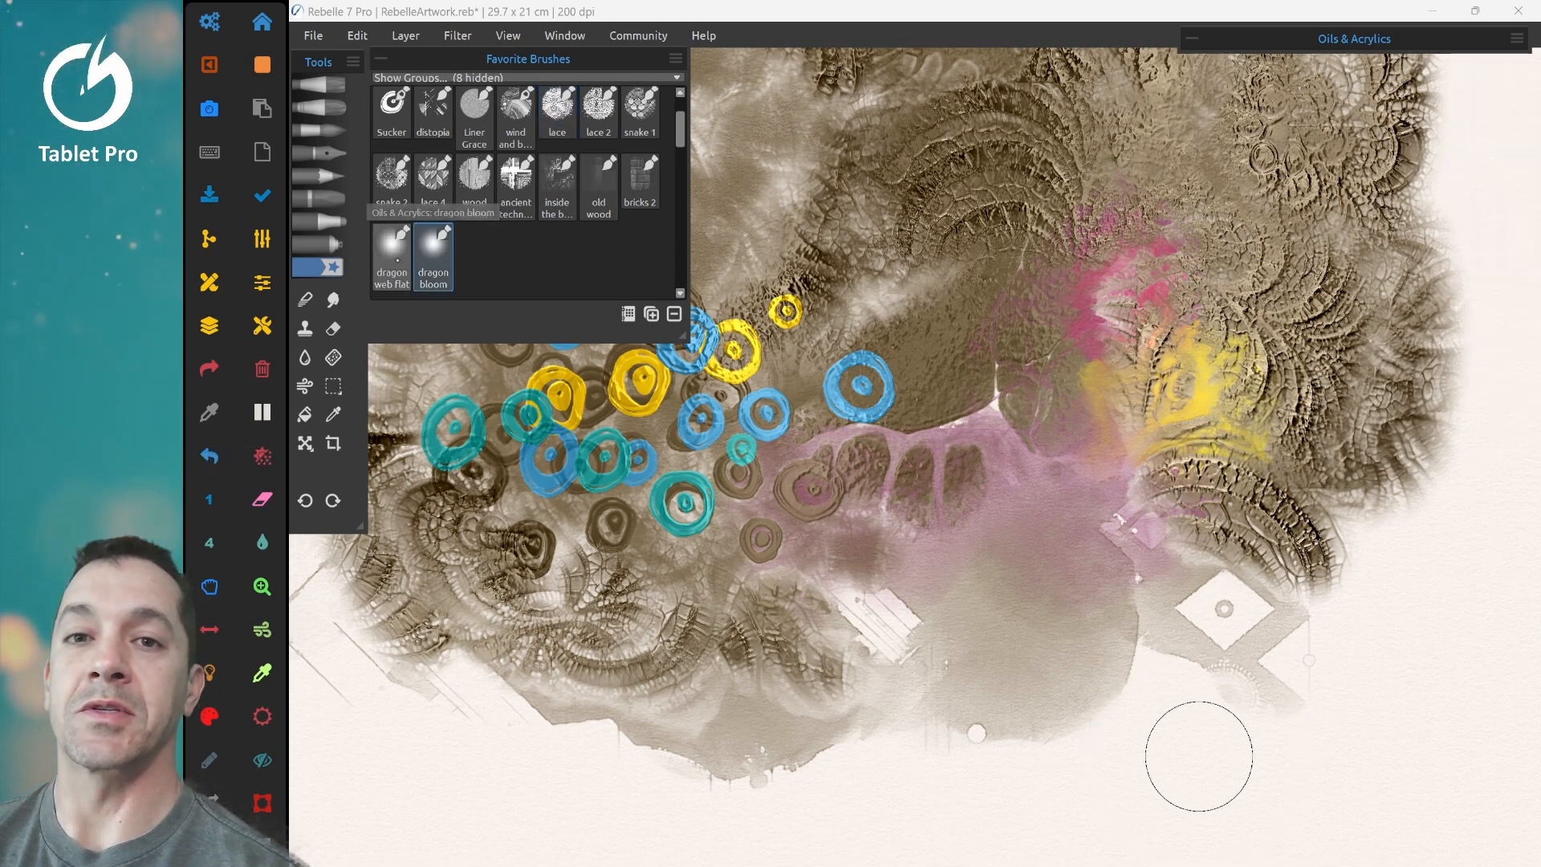
click(397, 260)
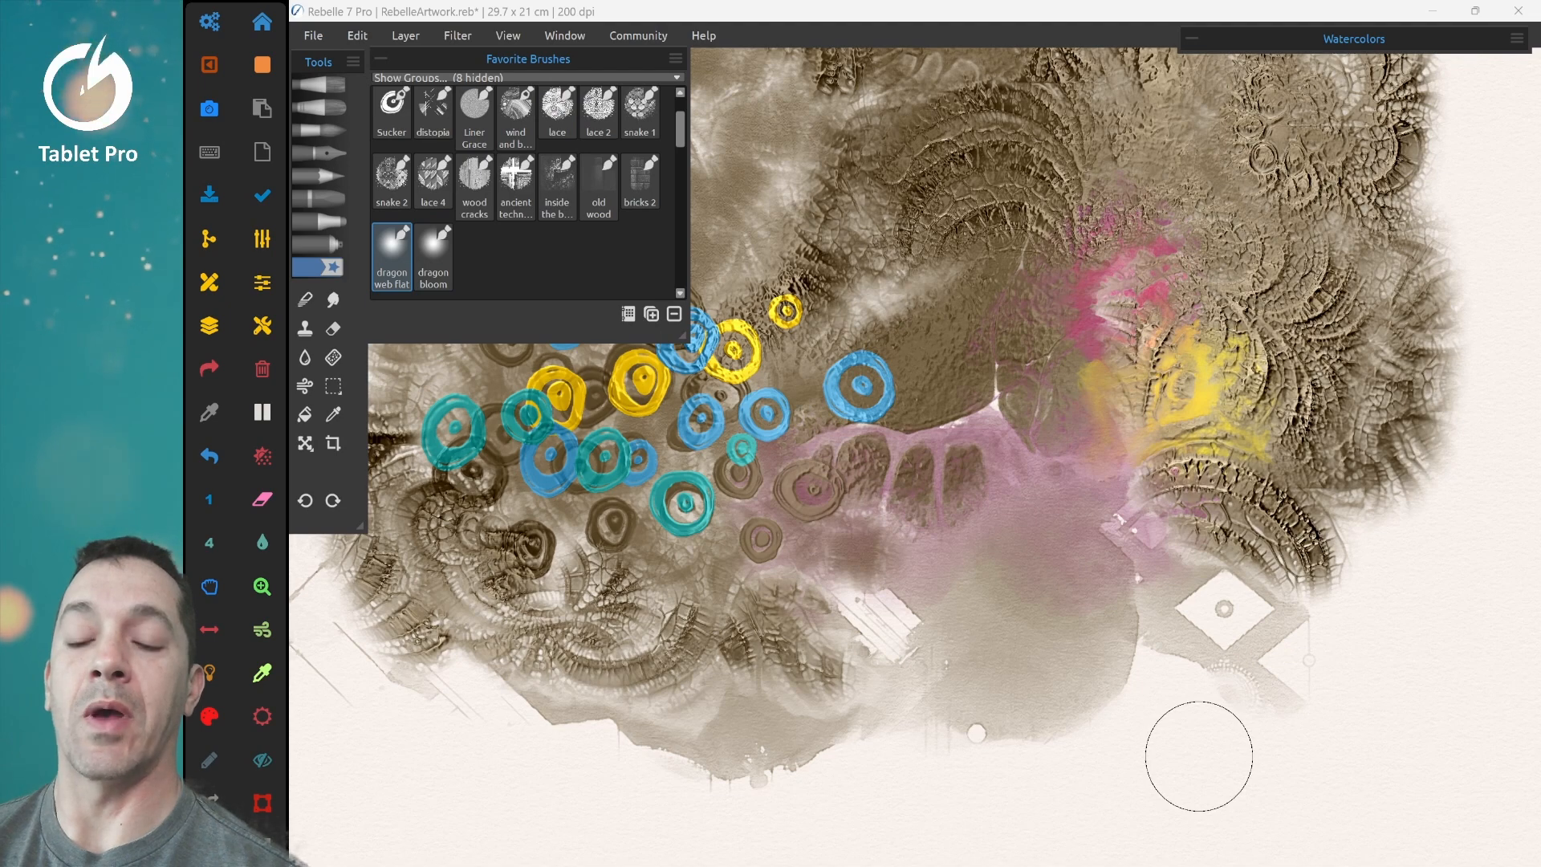
key(F6)
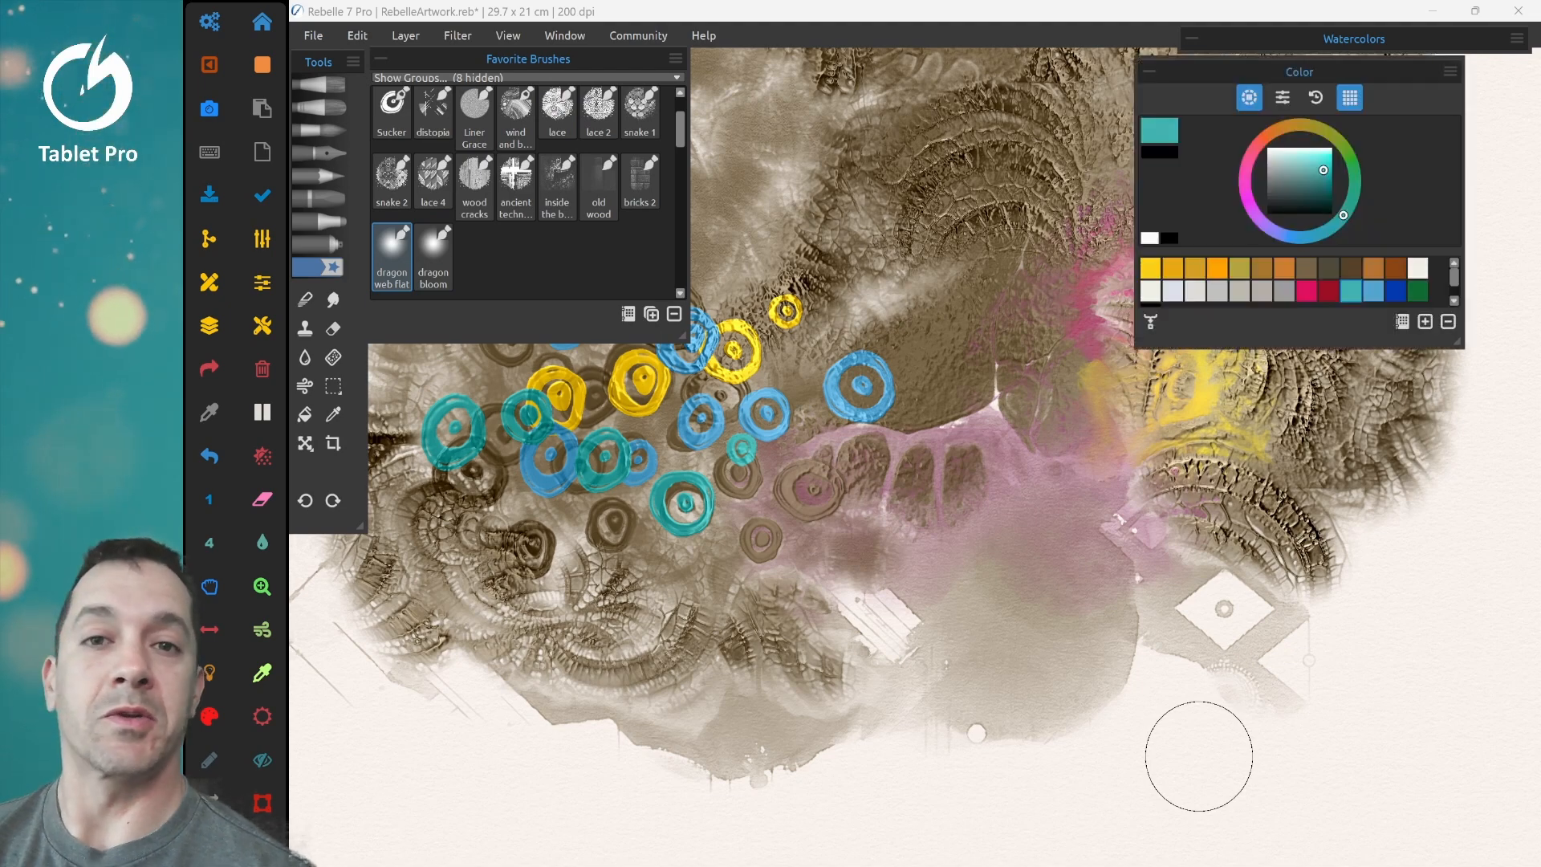
key(shift+r)
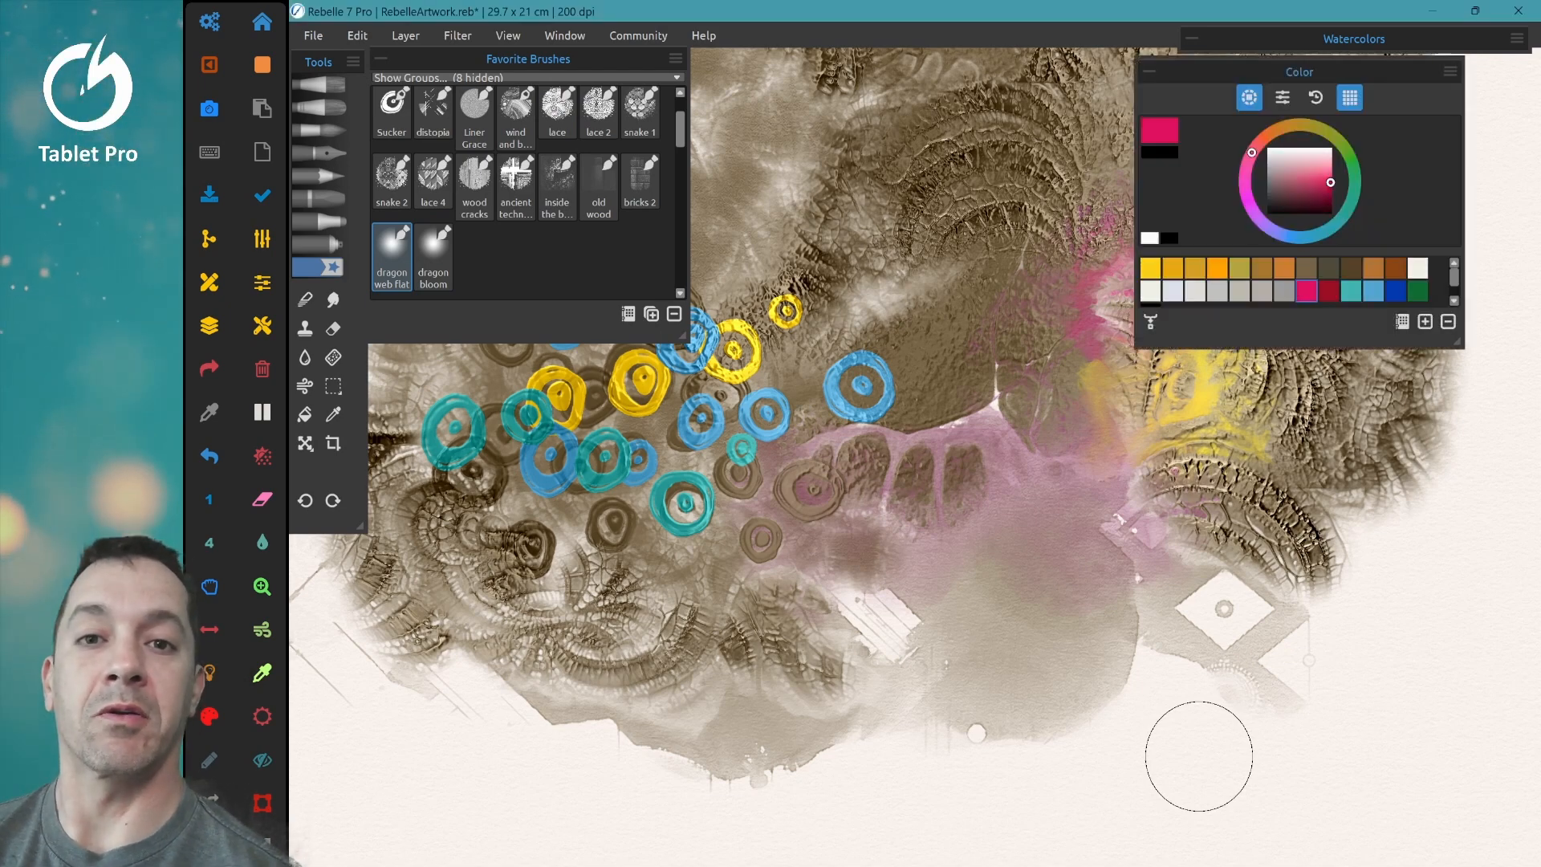
scroll(791, 650, up, 5)
scroll(821, 692, down, 1)
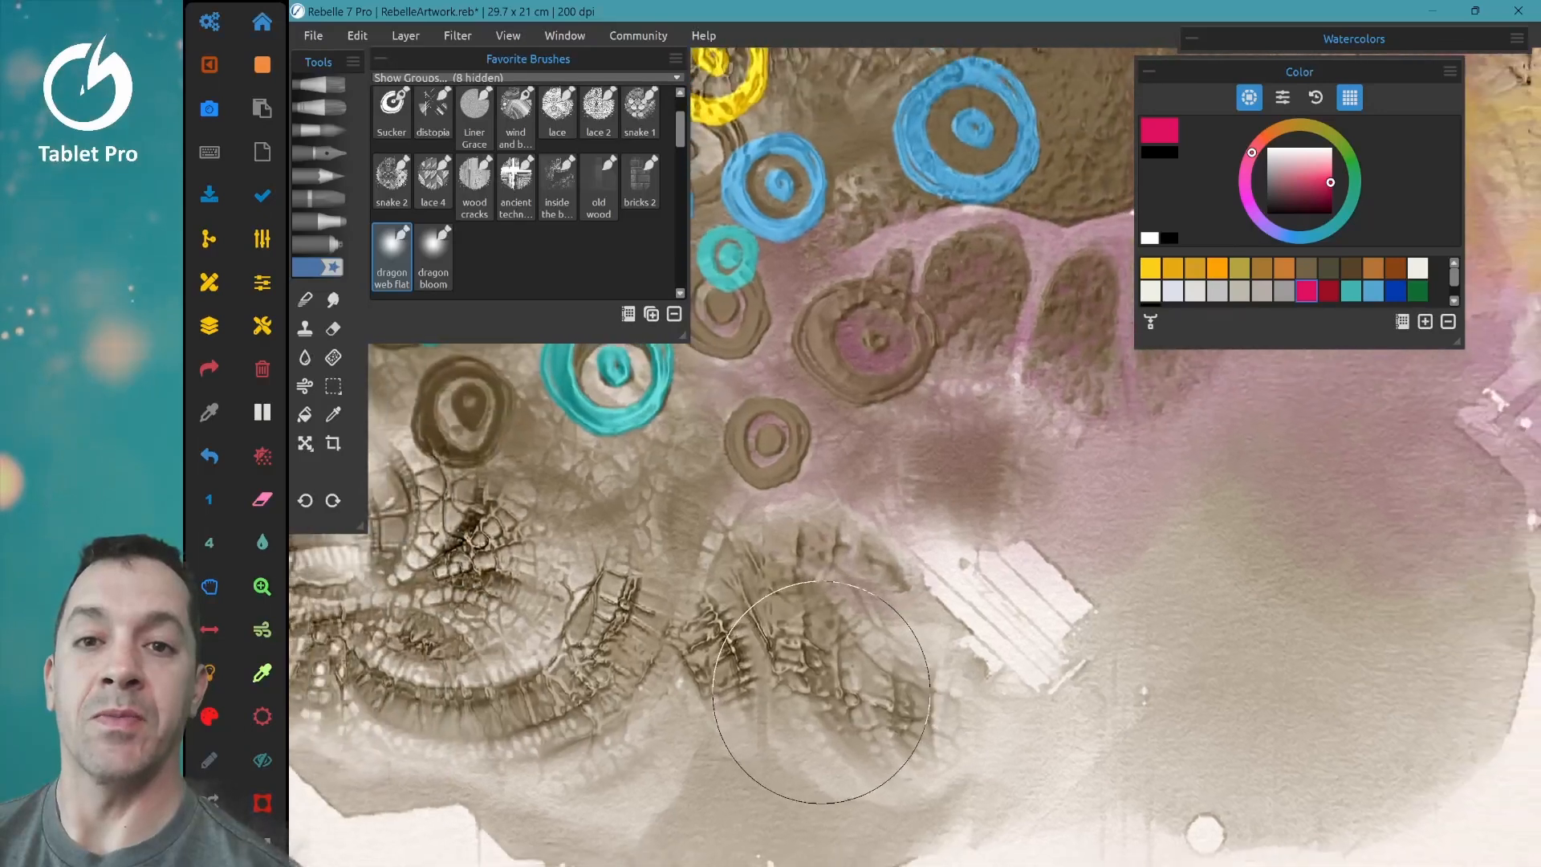
mouse_move(469, 578)
mouse_down()
mouse_move(620, 479)
mouse_move(506, 620)
mouse_move(654, 525)
mouse_move(585, 609)
mouse_move(876, 540)
mouse_move(958, 588)
mouse_up()
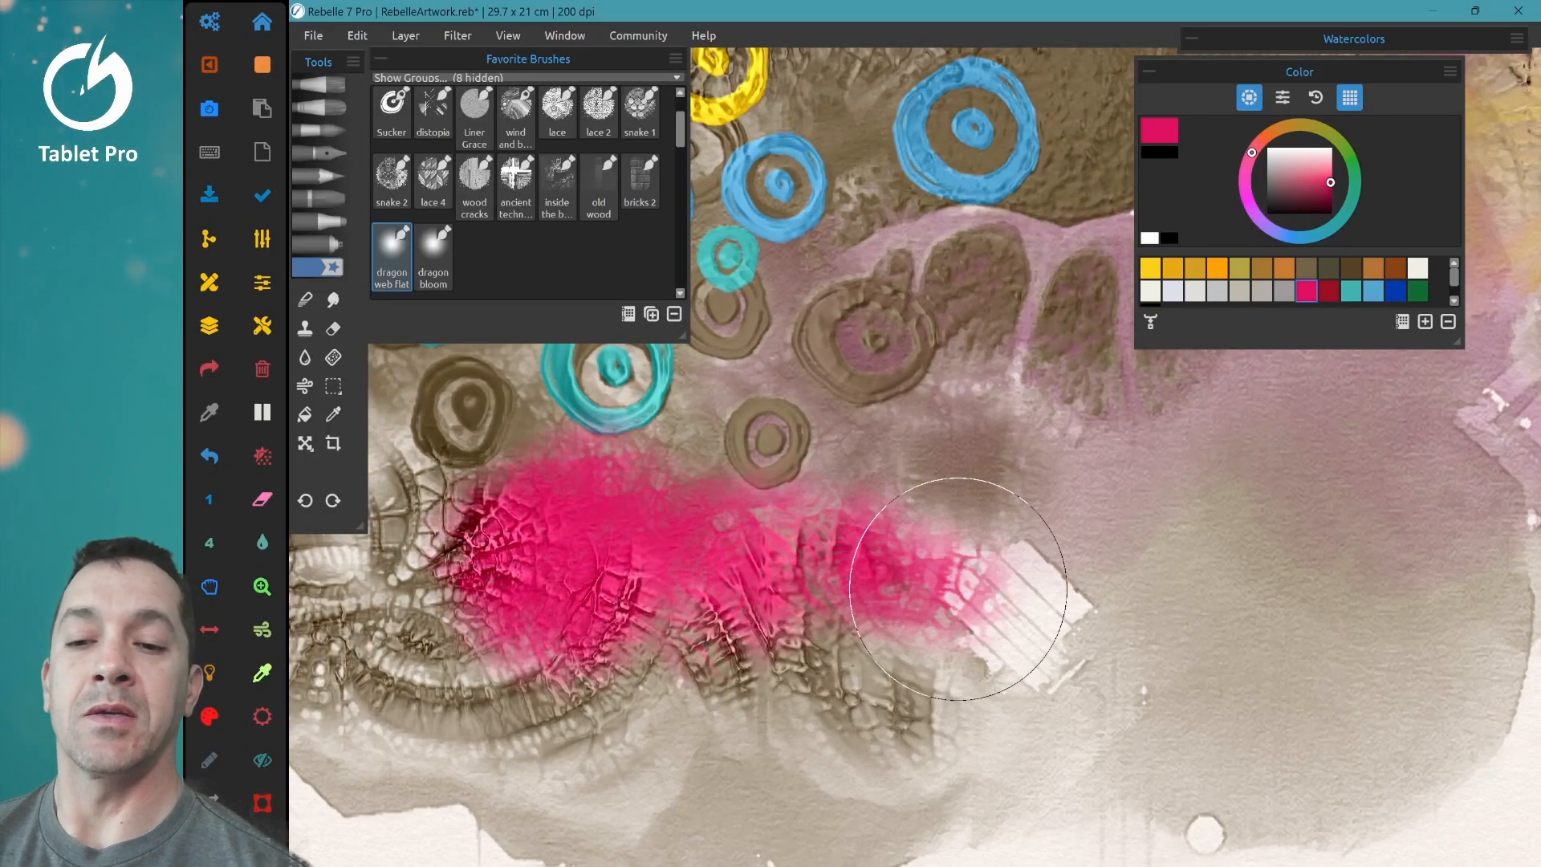
Step: Show the brush settings, undo the crimson stroke and repaint it across the same cracked texture
click(1192, 38)
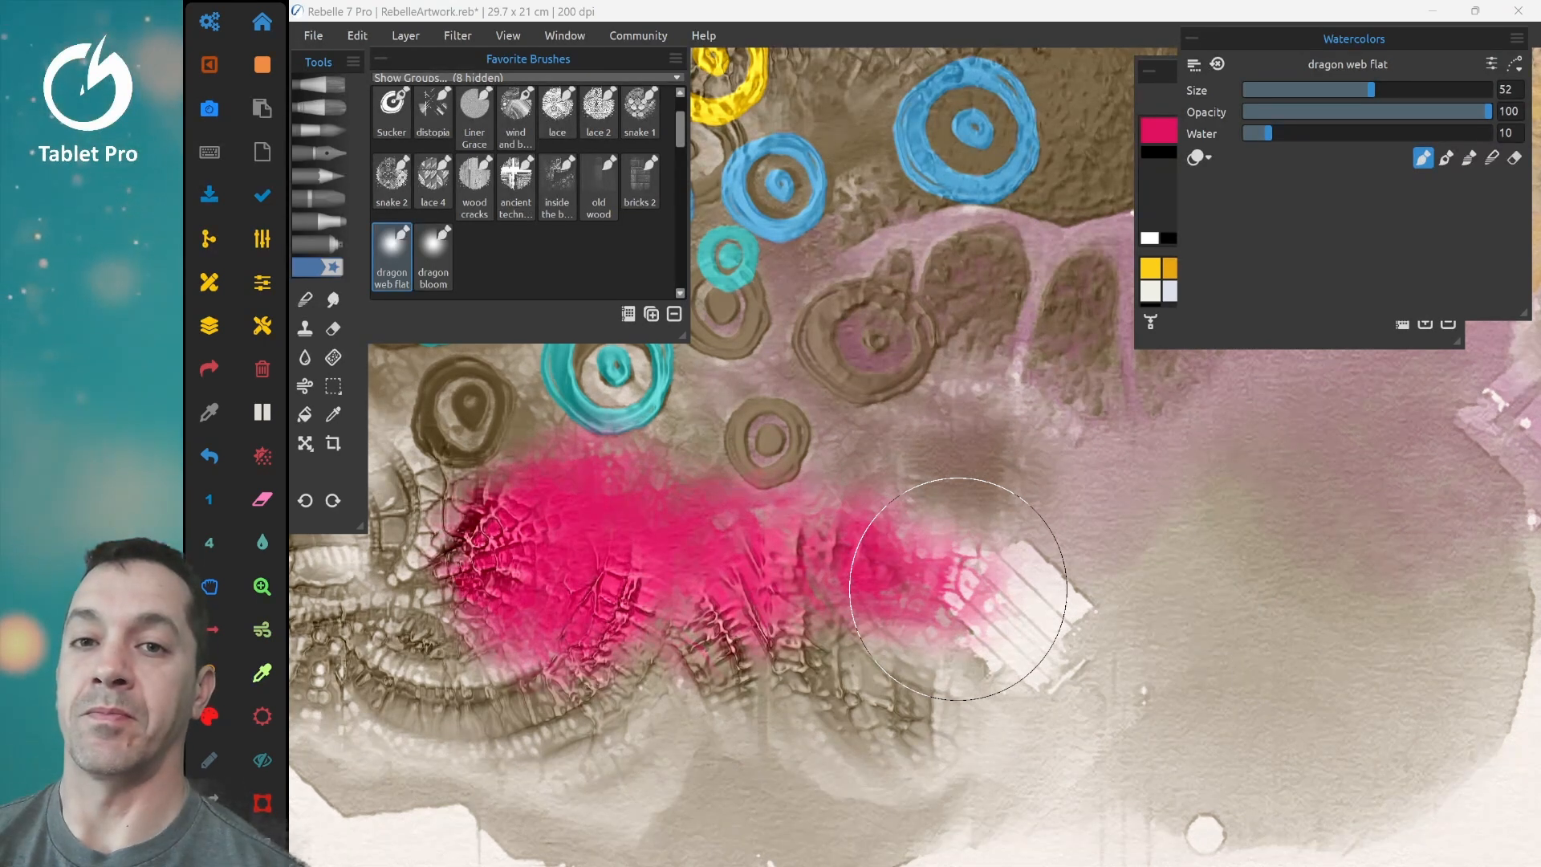
key(ctrl+z)
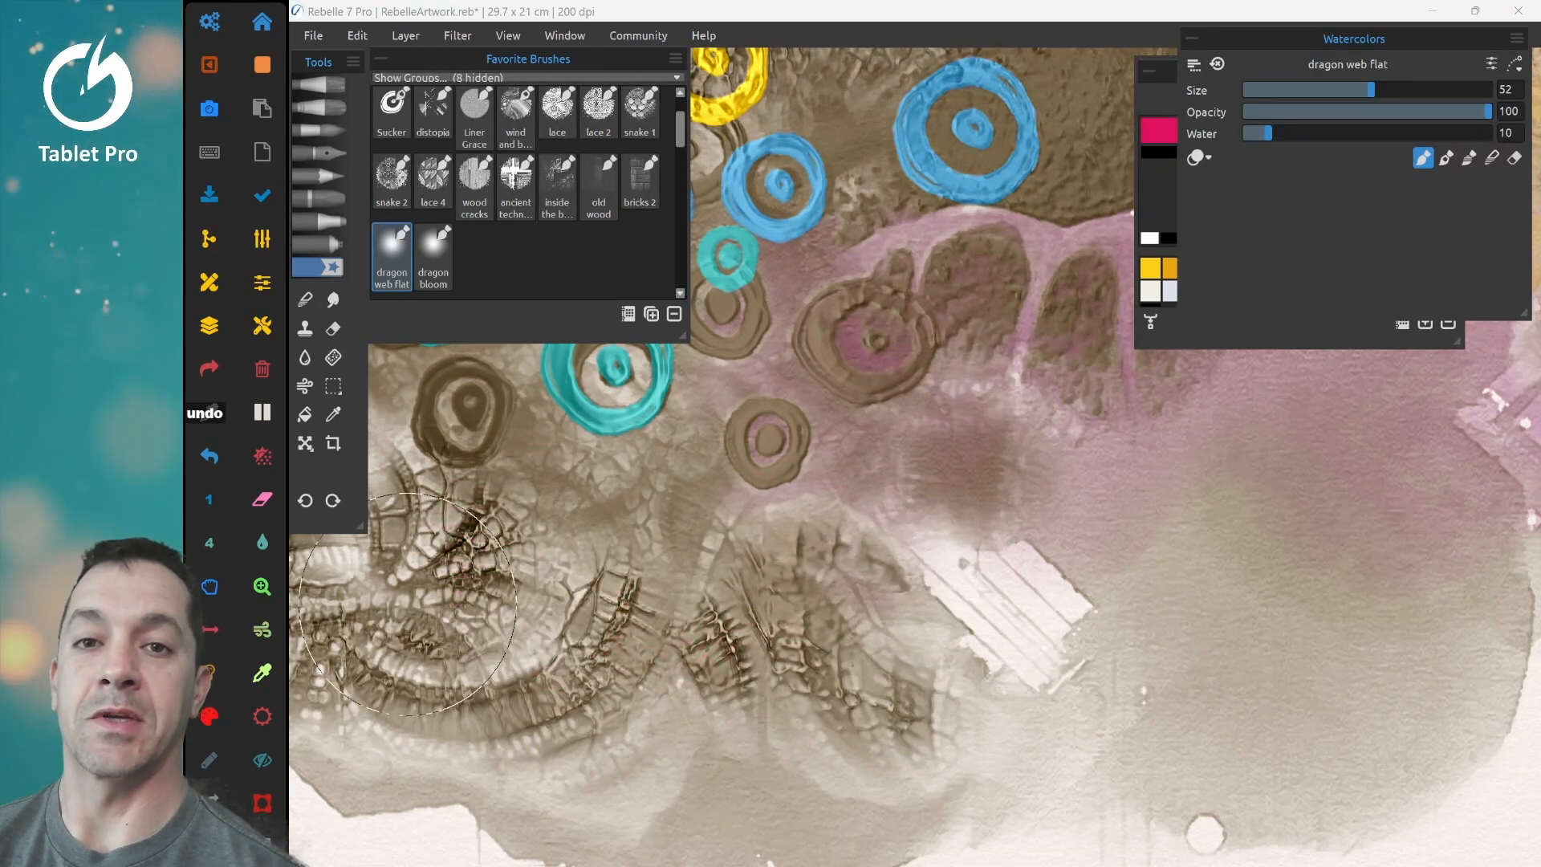
mouse_move(481, 618)
mouse_down()
mouse_move(450, 562)
mouse_move(466, 545)
mouse_move(551, 618)
mouse_move(658, 594)
mouse_move(883, 610)
mouse_move(933, 650)
mouse_up()
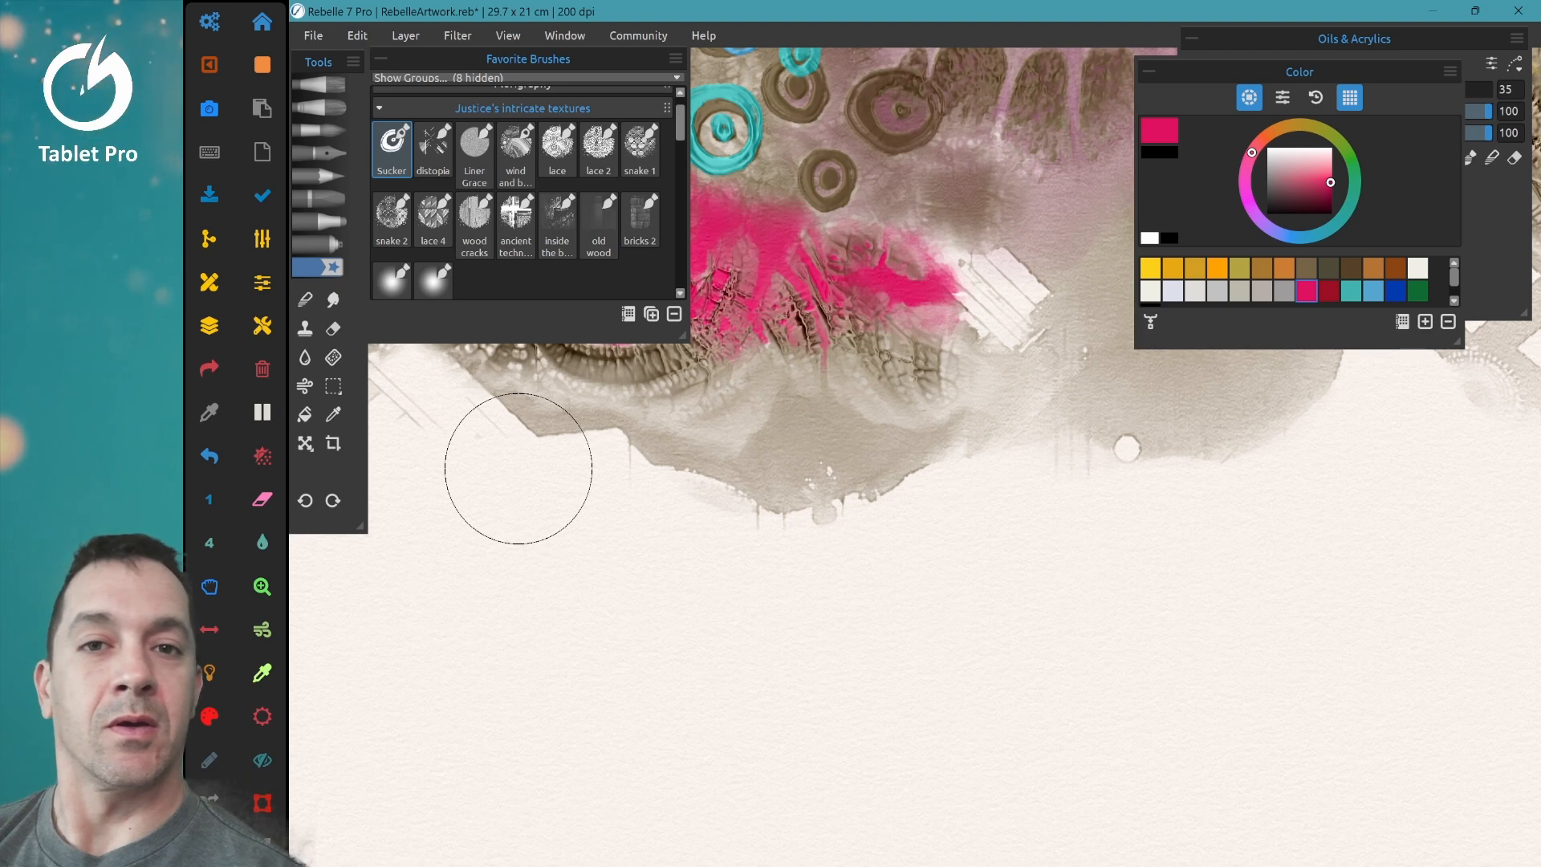
Step: Scatter yellow Sucker brush rings of varying size along the painting's lower edge and up over the crimson patch
click(1150, 268)
click(567, 485)
click(657, 443)
click(749, 426)
click(872, 452)
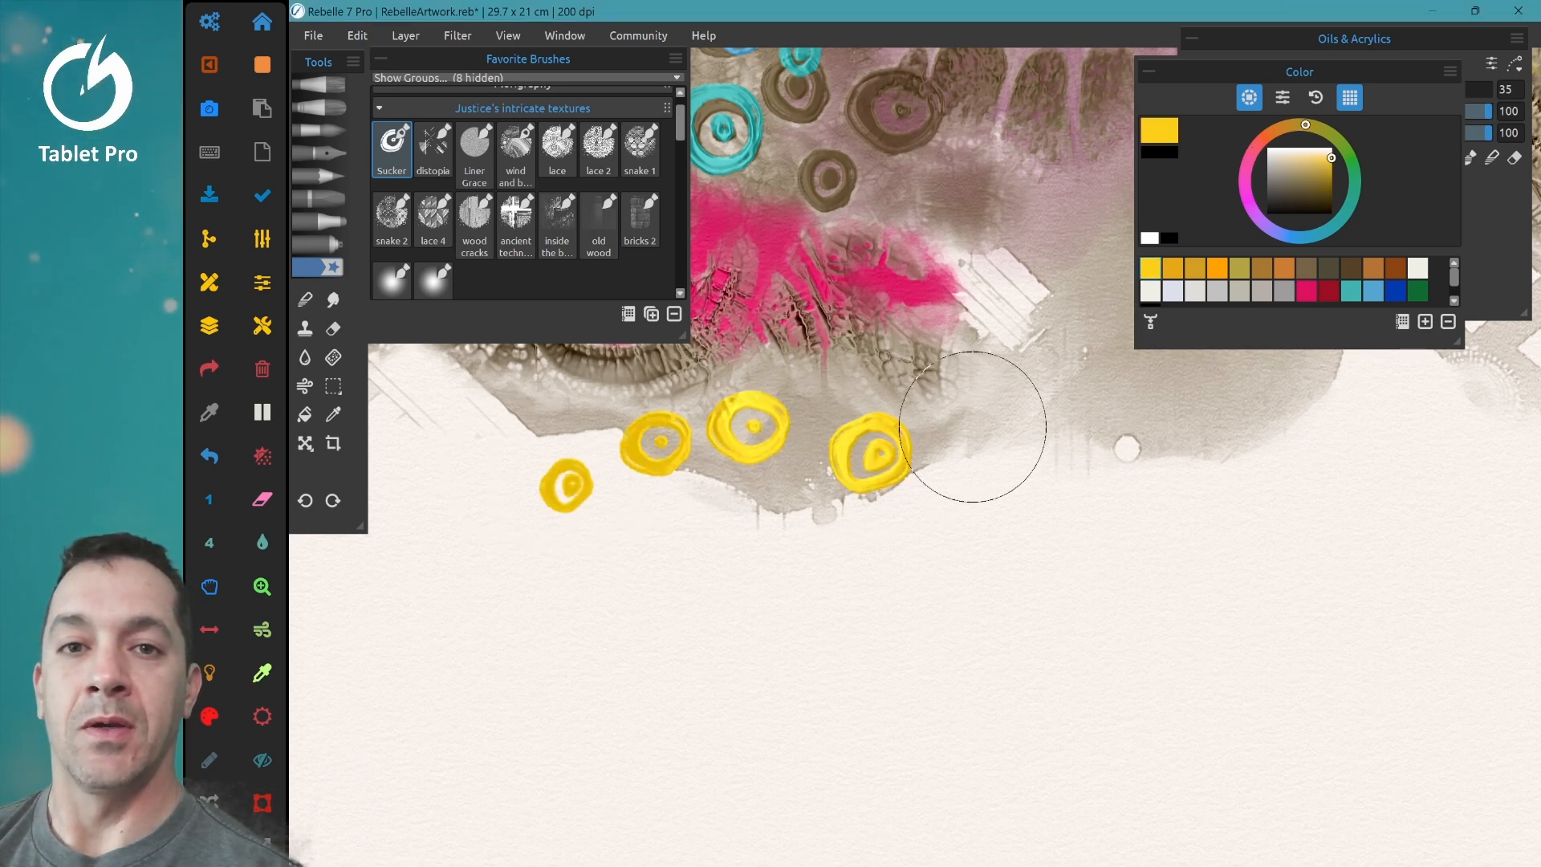
click(992, 437)
click(977, 518)
click(830, 518)
click(703, 502)
click(1027, 315)
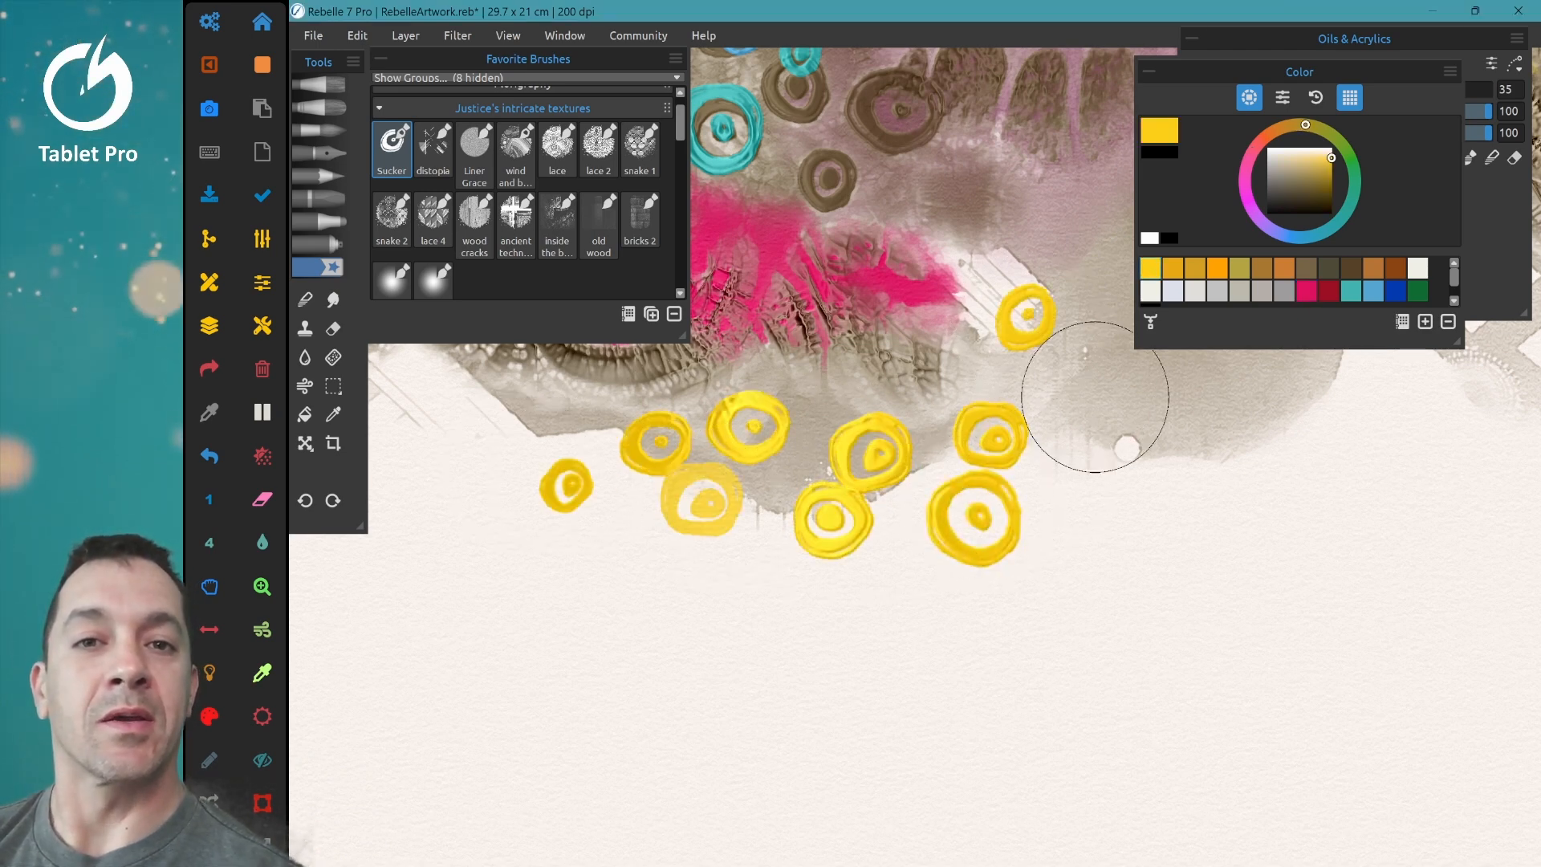
click(1110, 408)
click(1224, 461)
click(1075, 505)
click(1079, 256)
click(980, 221)
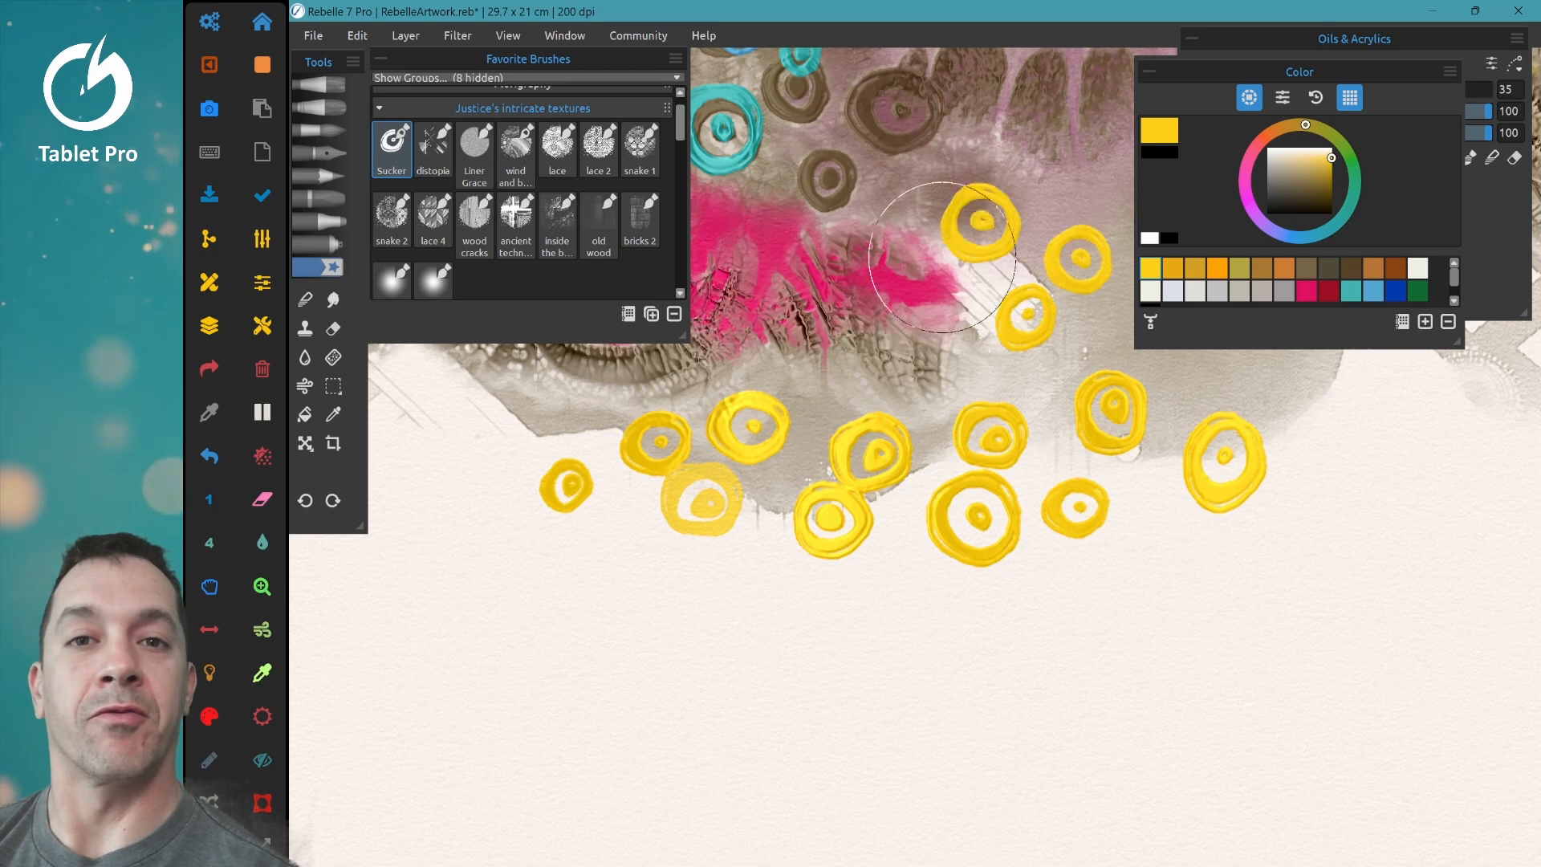
click(925, 312)
click(774, 343)
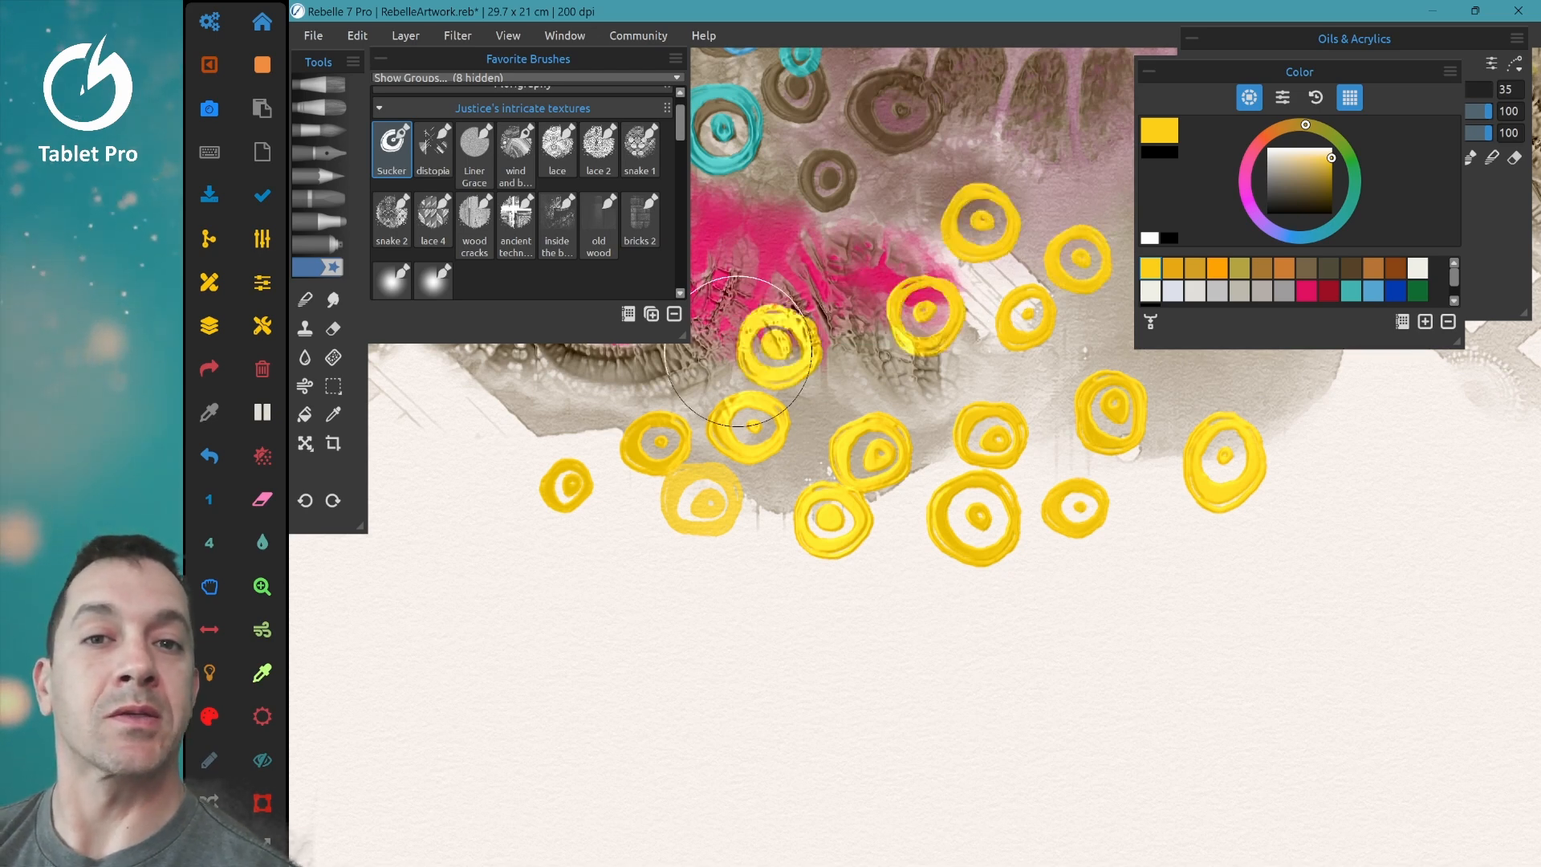
Step: Add crimson Sucker brush rings over the crimson patch and among the yellow rings along the lower edge
click(1307, 290)
click(841, 257)
click(766, 237)
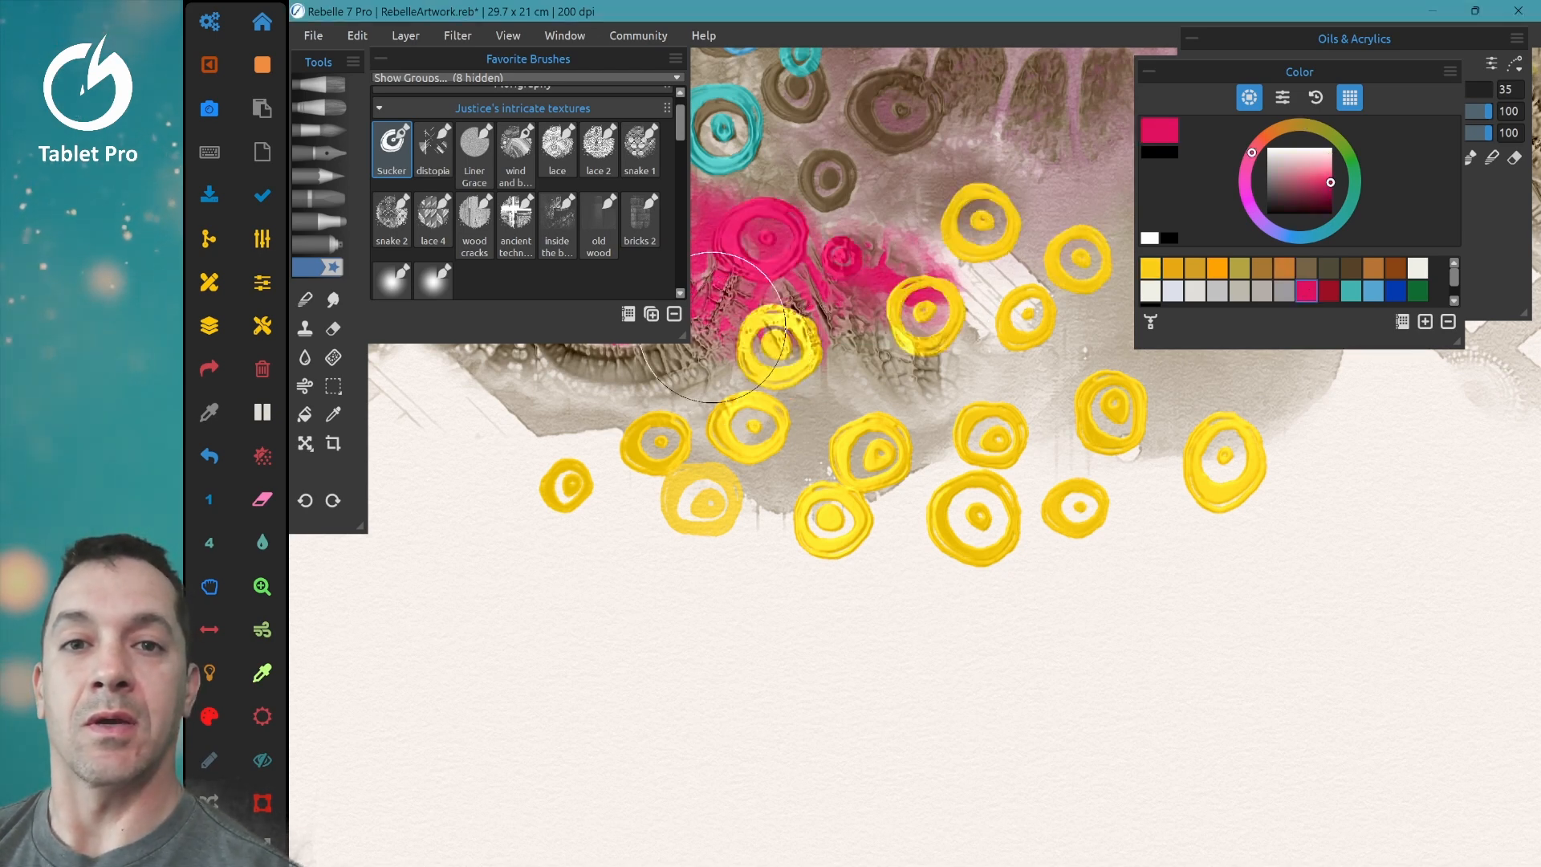
click(654, 357)
click(720, 384)
click(848, 403)
click(971, 390)
click(1100, 419)
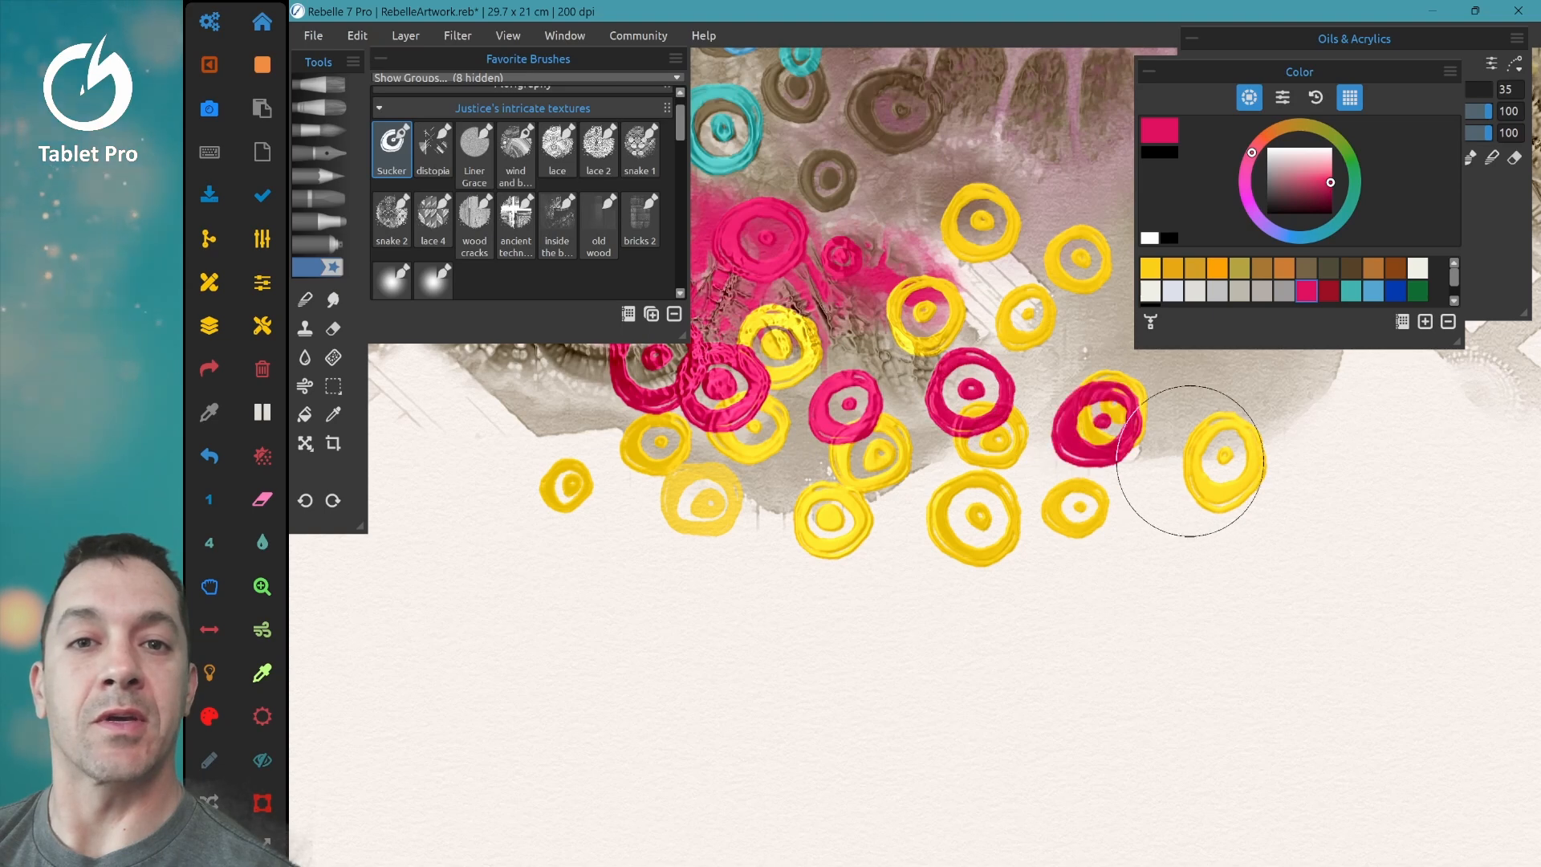
click(1216, 466)
click(1121, 530)
click(1179, 375)
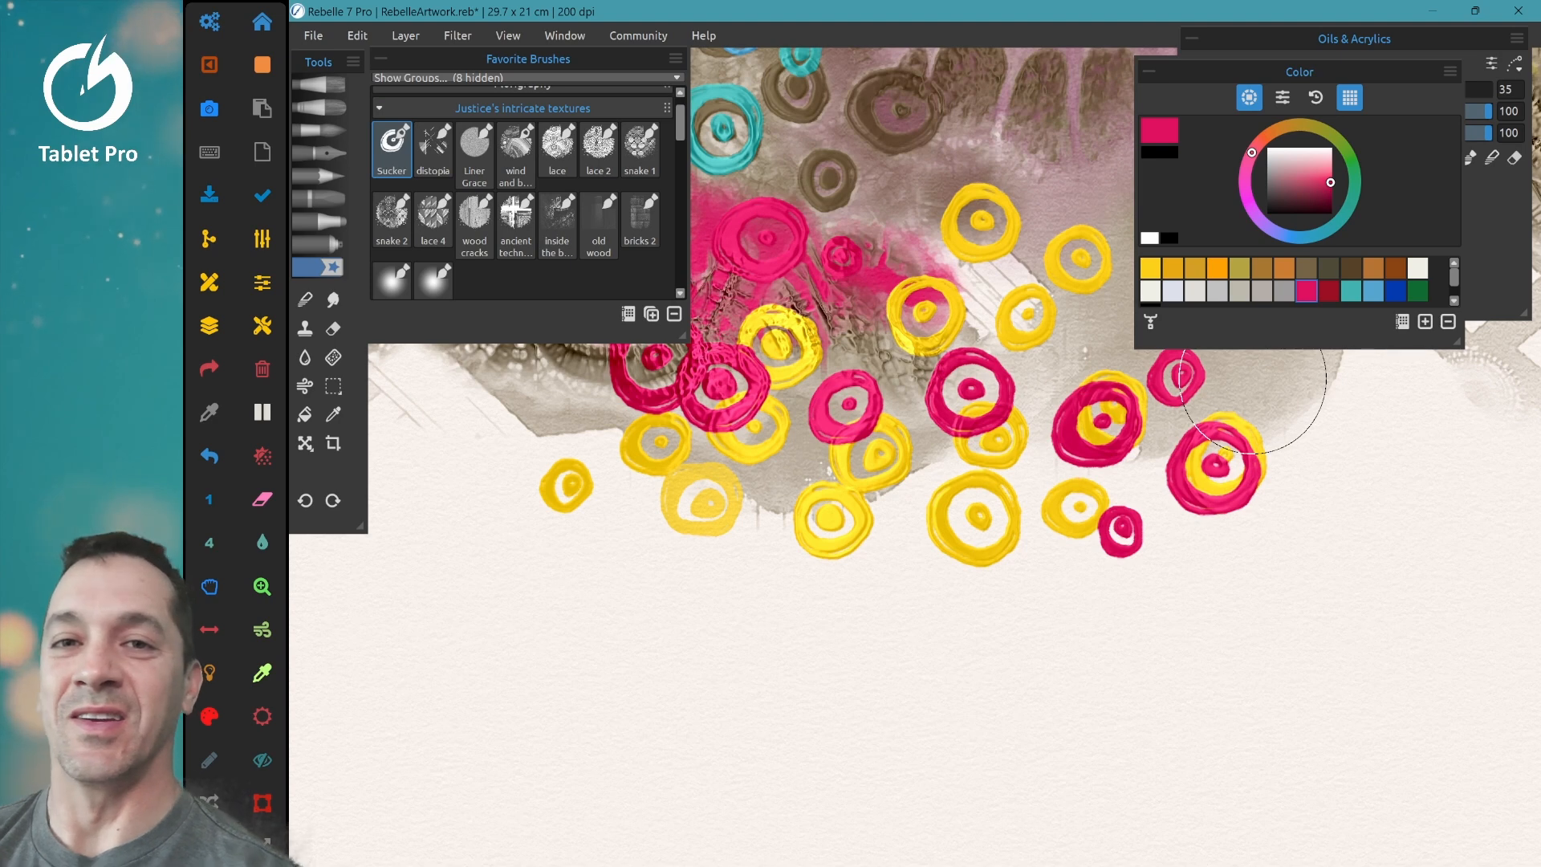
Step: Paint a crimson watercolor wash with the distopia brush across the lower row of rings and the blank paper around them
click(434, 148)
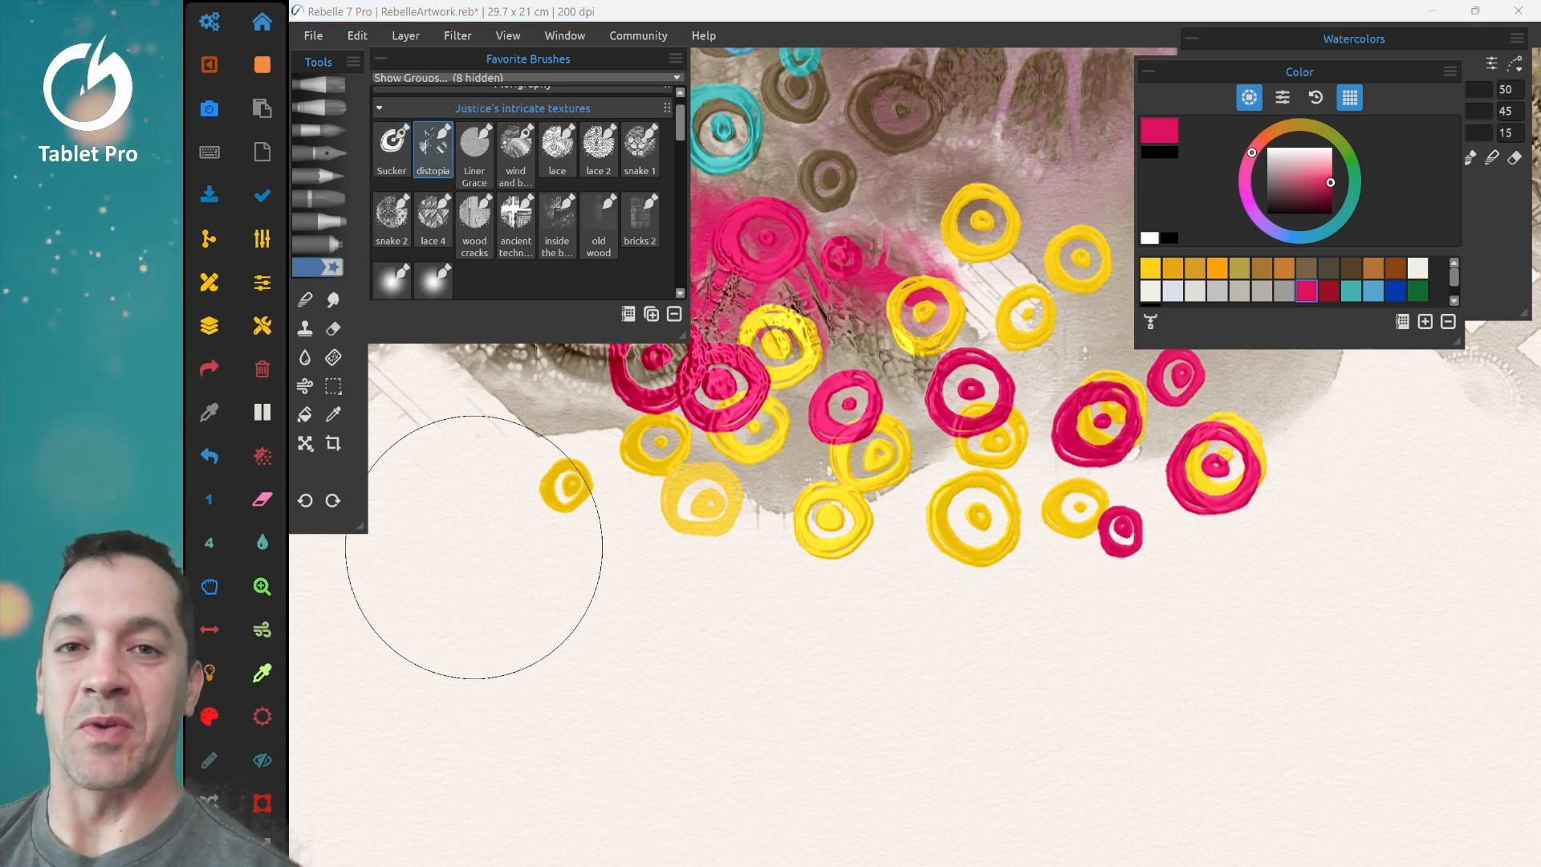
mouse_move(474, 546)
mouse_down()
mouse_move(601, 444)
mouse_move(512, 577)
mouse_move(616, 519)
mouse_move(671, 531)
mouse_move(666, 626)
mouse_move(798, 538)
mouse_move(872, 540)
mouse_move(960, 598)
mouse_move(1035, 509)
mouse_move(926, 484)
mouse_move(1121, 572)
mouse_move(1194, 499)
mouse_move(1052, 416)
mouse_move(1294, 434)
mouse_move(1365, 482)
mouse_move(1316, 517)
mouse_move(1213, 532)
mouse_up()
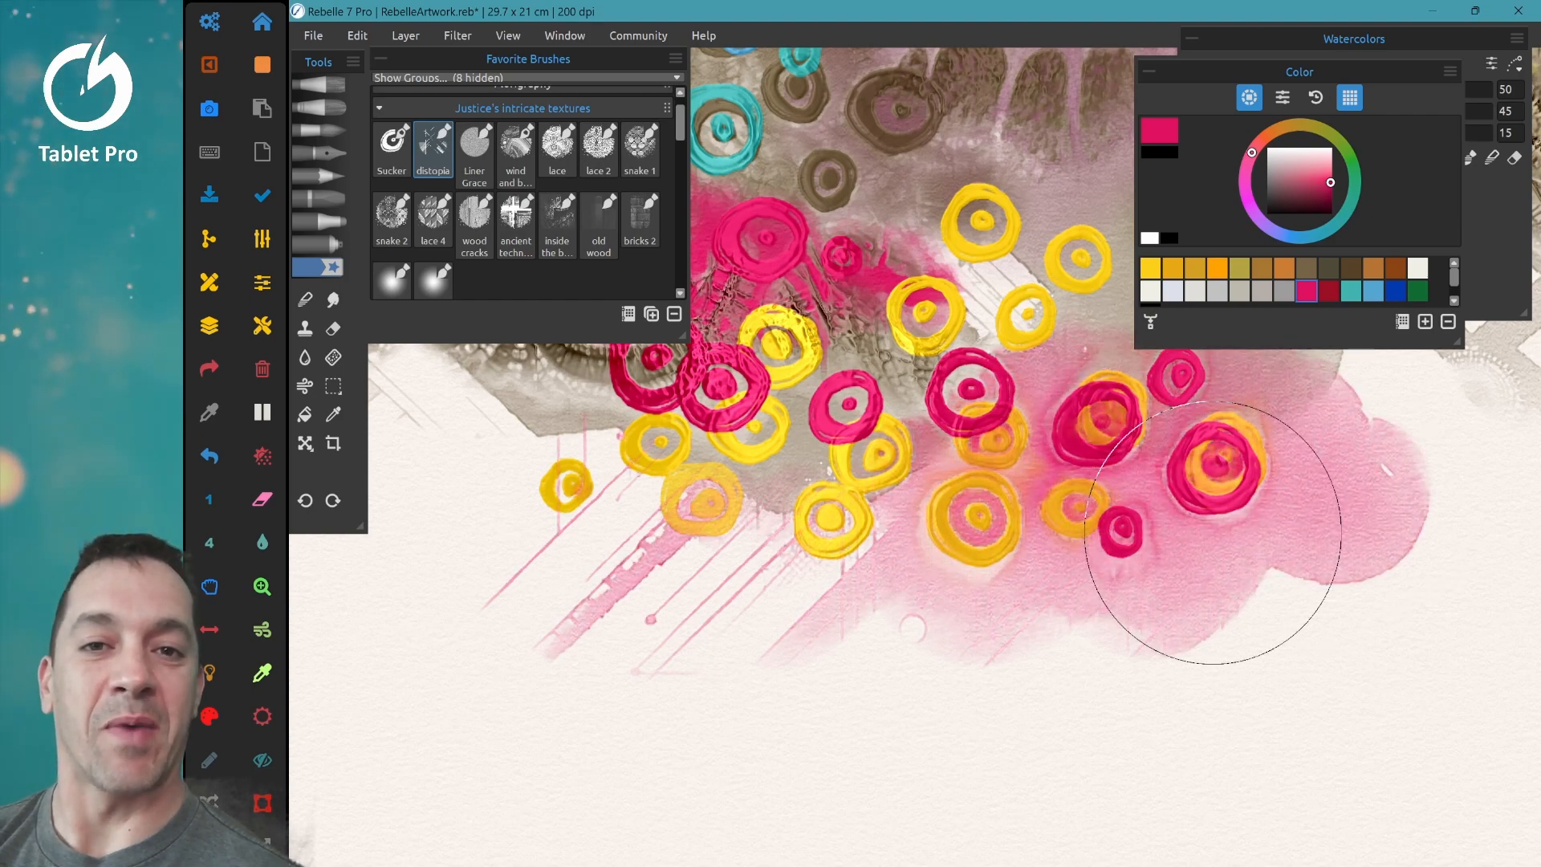
scroll(791, 551, up, 3)
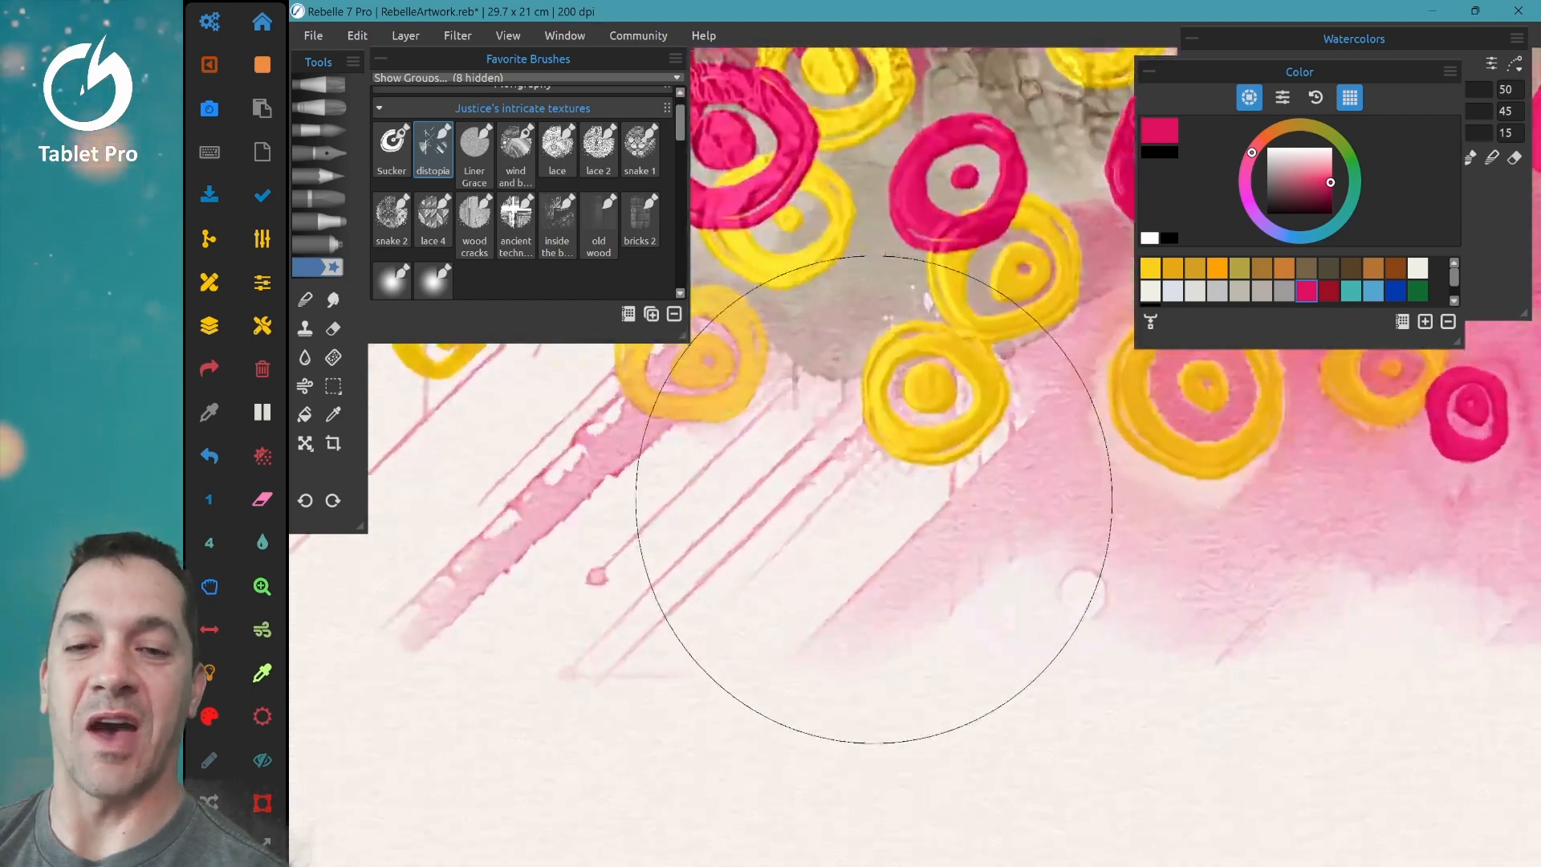
scroll(873, 500, down, 3)
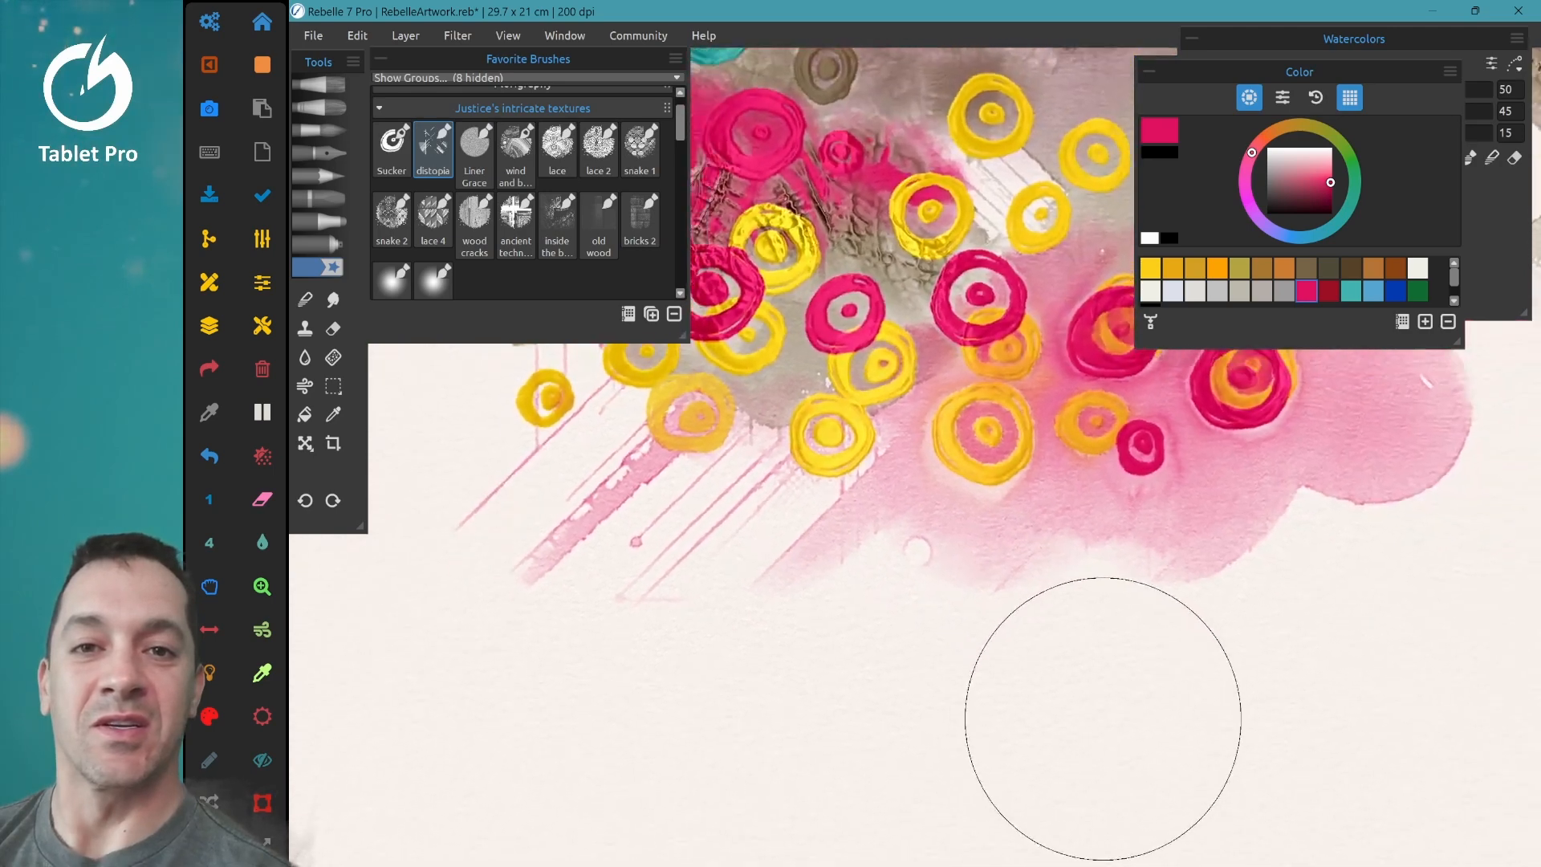
scroll(995, 686, down, 1)
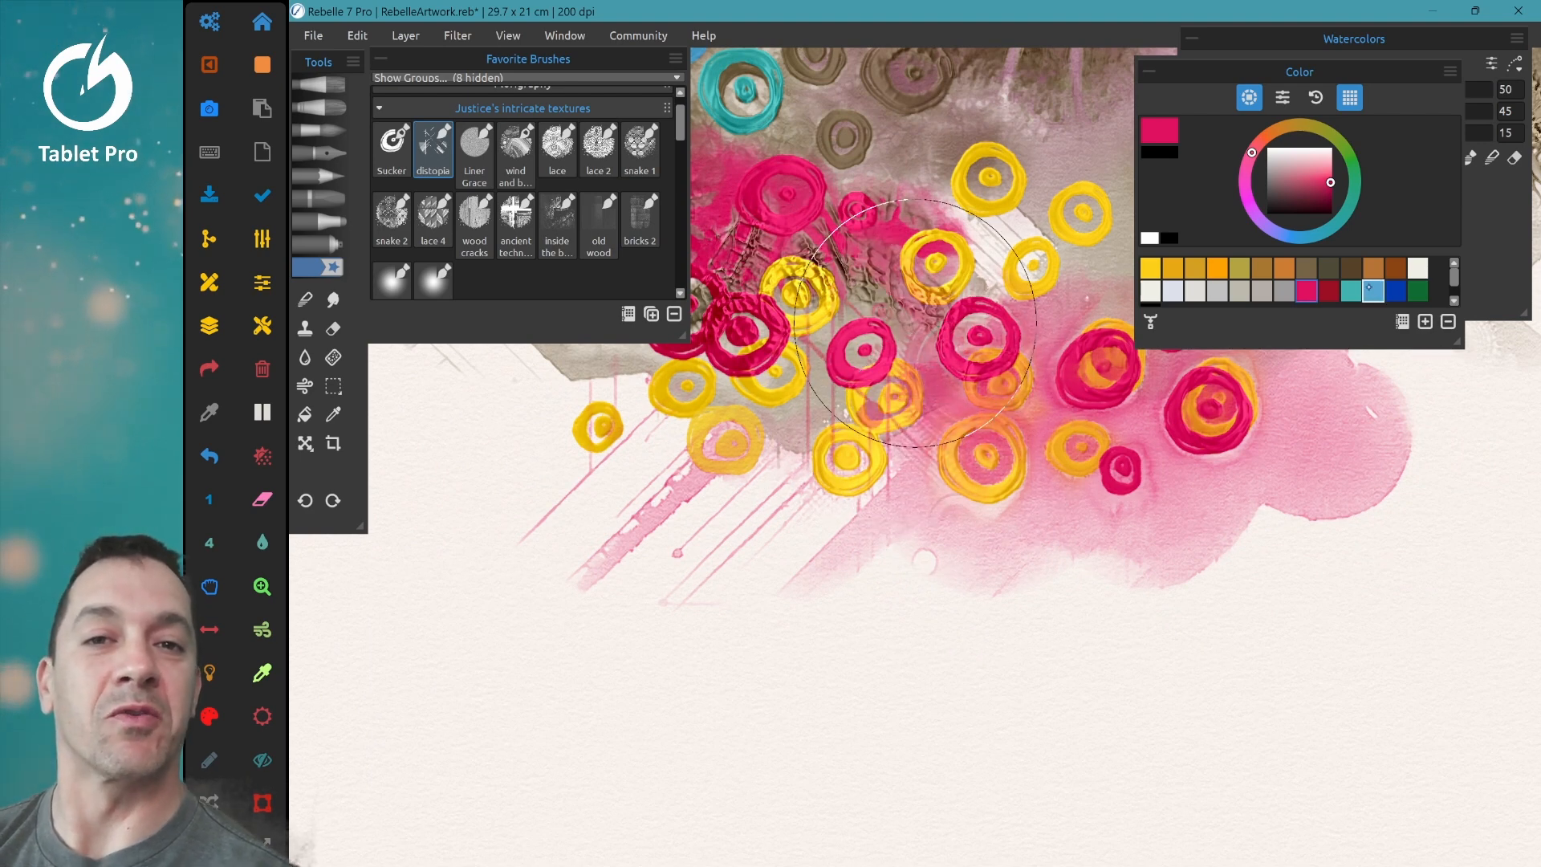
Step: Paint a light blue distopia wash over the rings and pink drips on the side opposite the large pink wash
click(1369, 287)
key(ctrl+z)
key(ctrl+z)
key(ctrl+z)
mouse_move(783, 351)
mouse_down()
mouse_move(882, 388)
mouse_move(499, 433)
mouse_move(651, 413)
mouse_move(774, 421)
mouse_move(431, 451)
mouse_move(701, 415)
mouse_move(858, 483)
mouse_up()
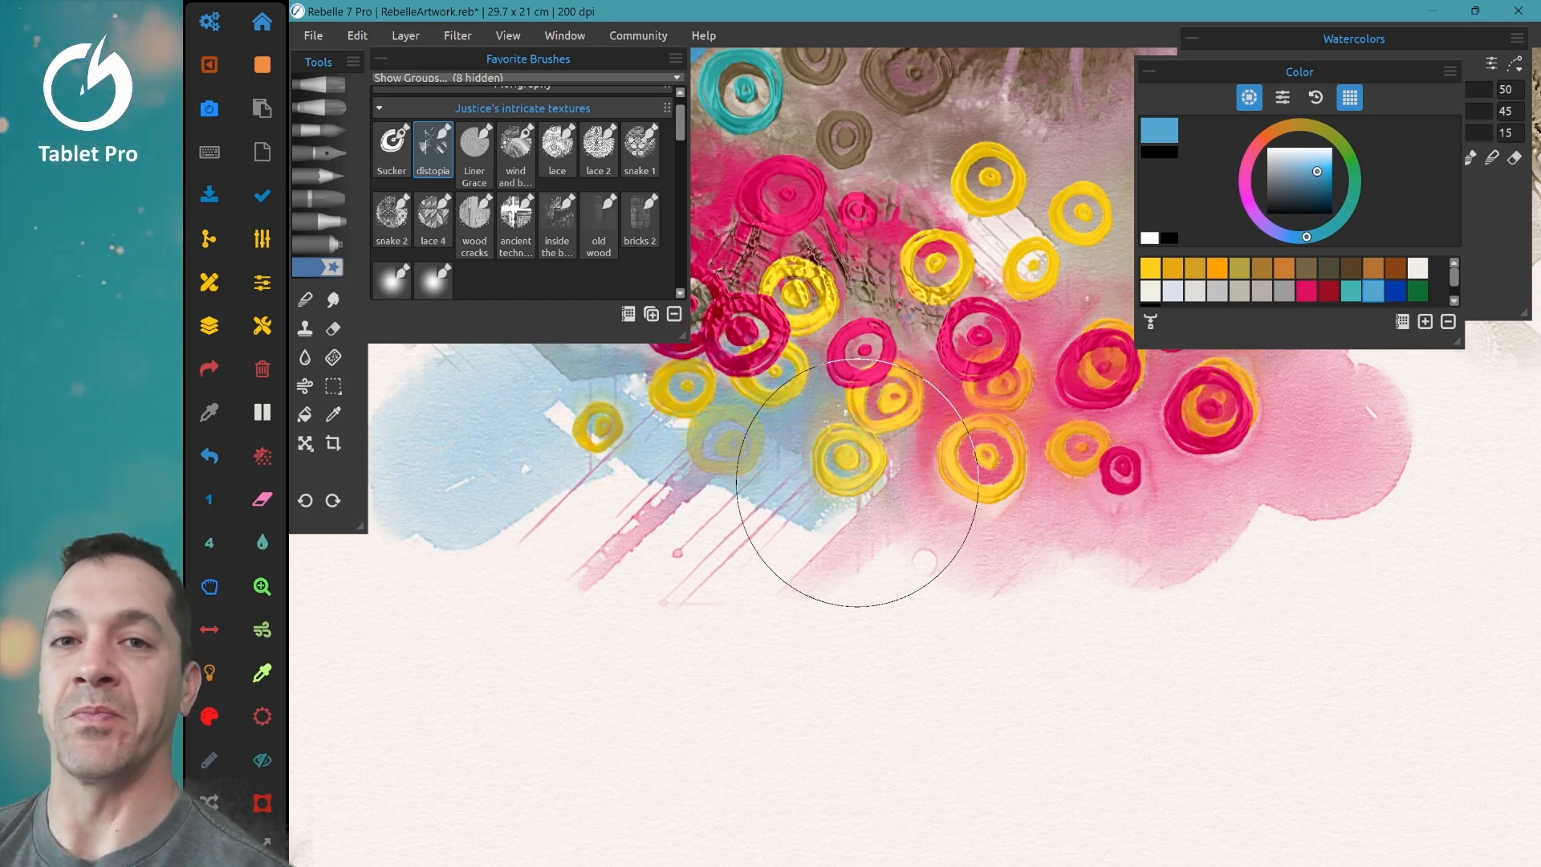
Step: Paint light blue texture below the washes with the wind and bubbles 2 brush, and add lace texture beside it with the lace brush
click(516, 146)
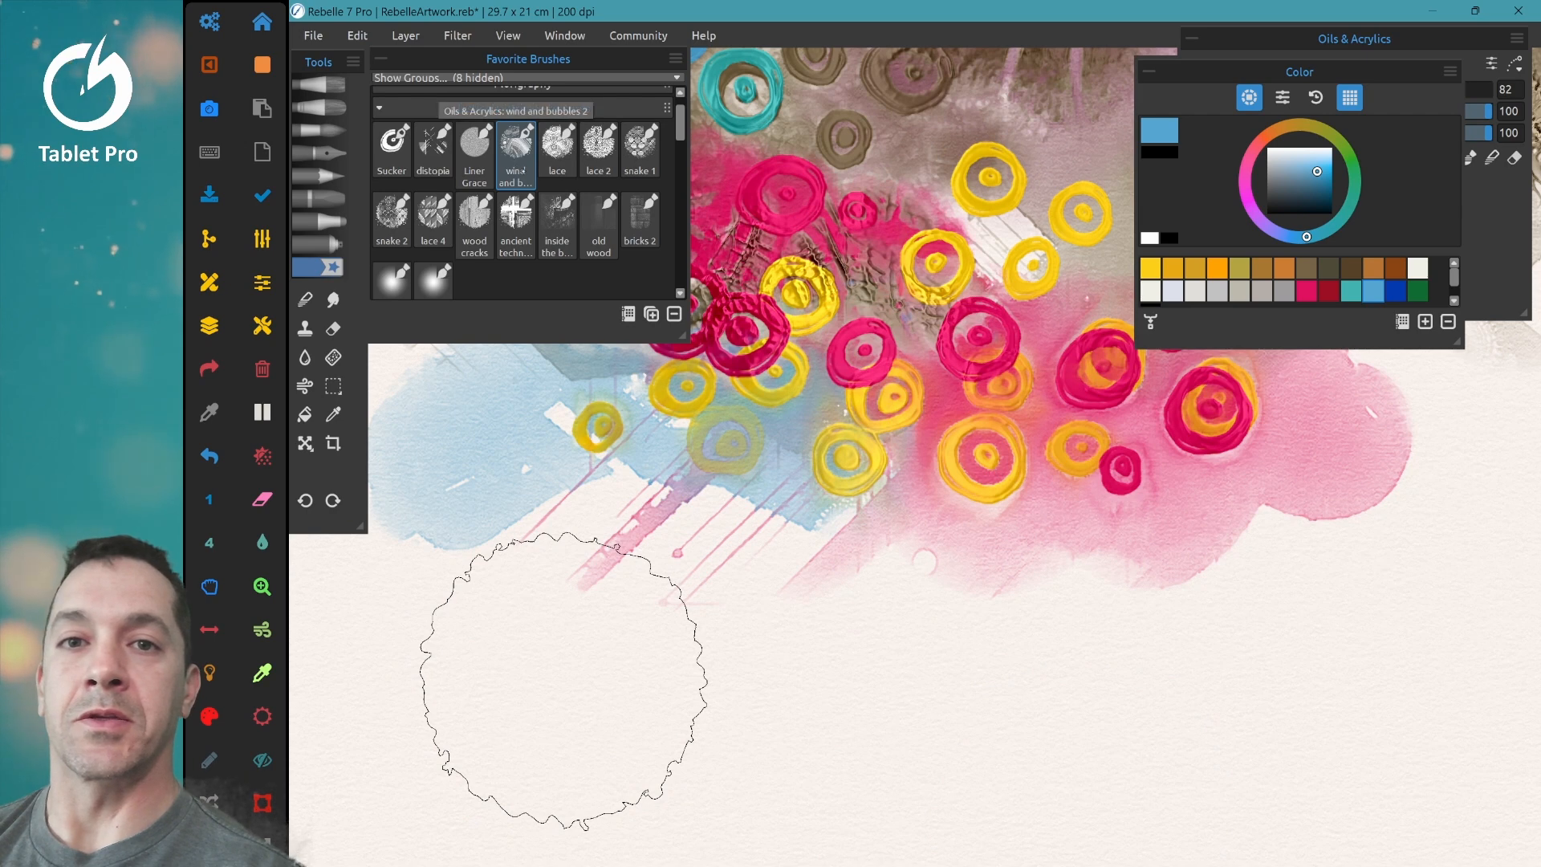
mouse_move(1035, 715)
mouse_down()
mouse_move(815, 642)
mouse_move(664, 670)
mouse_move(546, 667)
mouse_move(459, 700)
mouse_up()
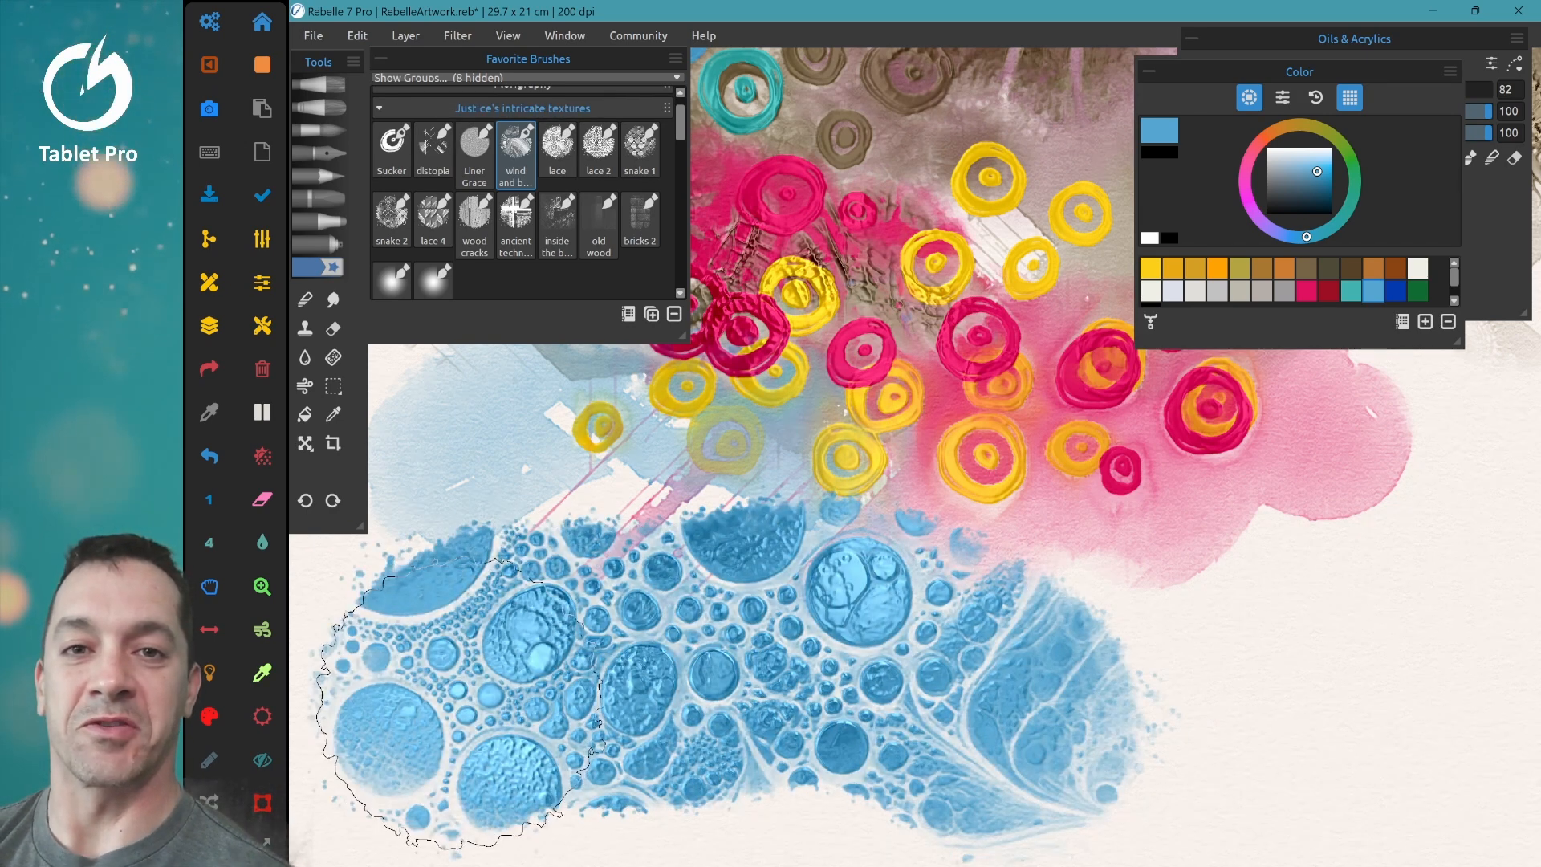
click(557, 147)
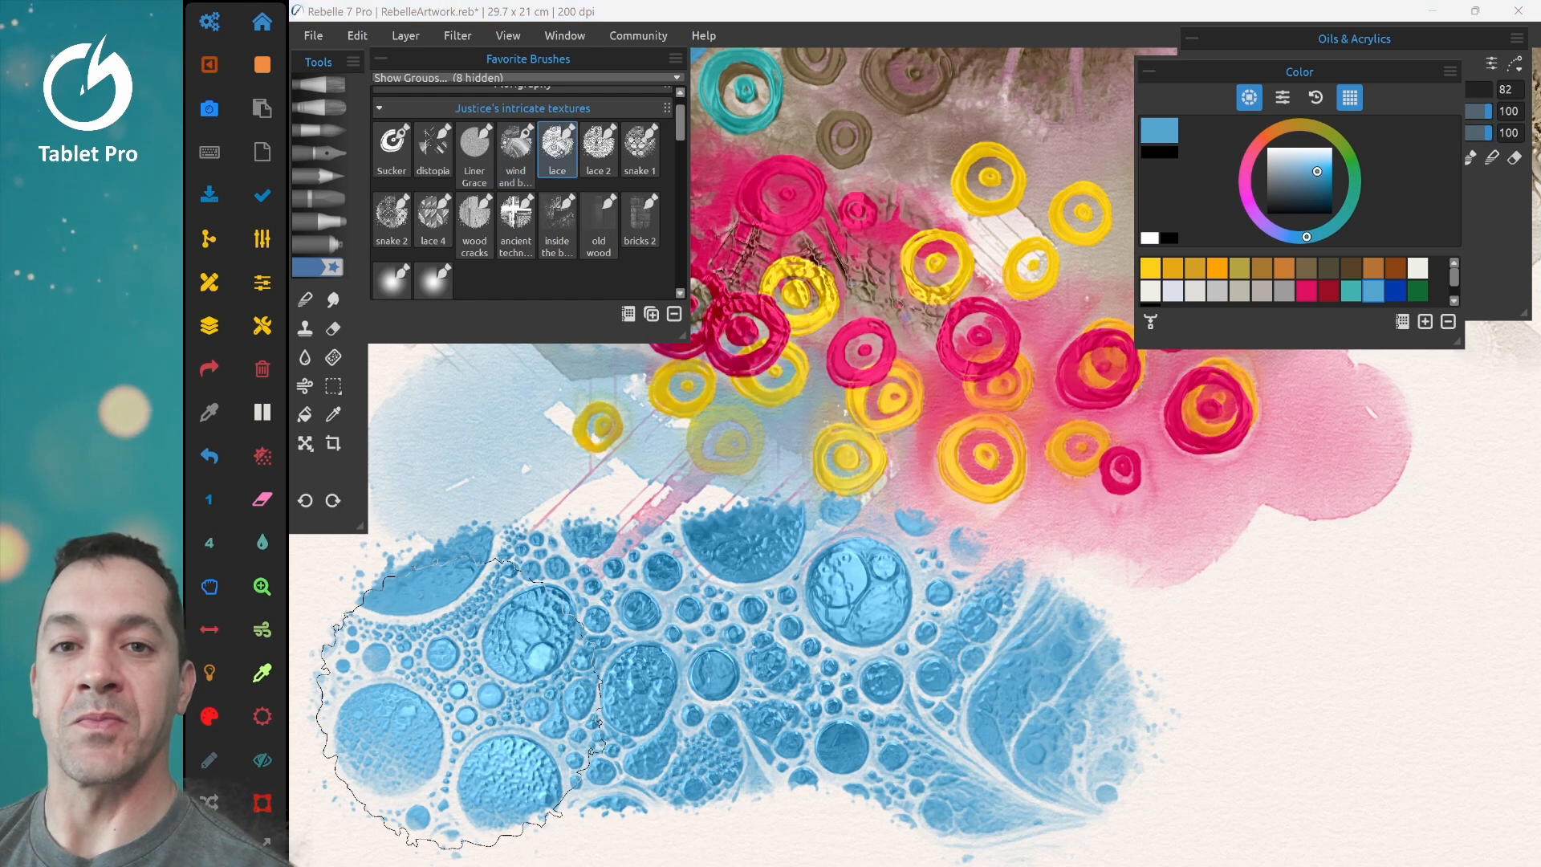
mouse_move(1179, 722)
mouse_down()
mouse_move(1160, 618)
mouse_move(1236, 564)
mouse_move(1316, 585)
mouse_move(1344, 666)
mouse_move(1296, 762)
mouse_move(1376, 742)
mouse_up()
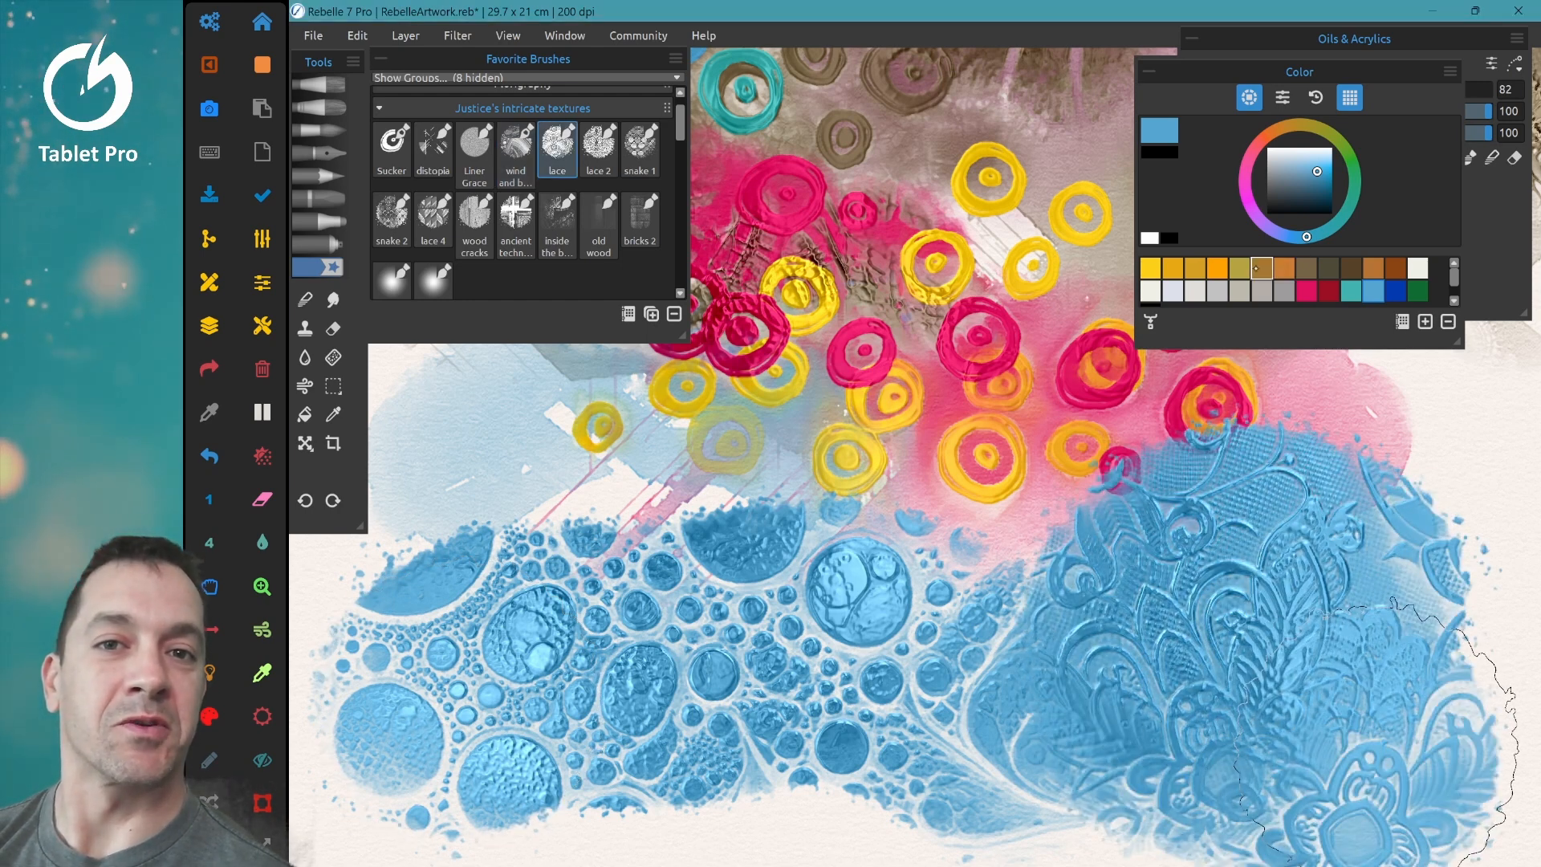
Step: Paint off-white lace texture over the blue lace and the adjoining bubbles and pink wash
click(1152, 289)
mouse_move(1067, 698)
mouse_down()
mouse_move(1035, 715)
mouse_move(1051, 584)
mouse_move(1023, 542)
mouse_move(970, 666)
mouse_move(1019, 694)
mouse_up()
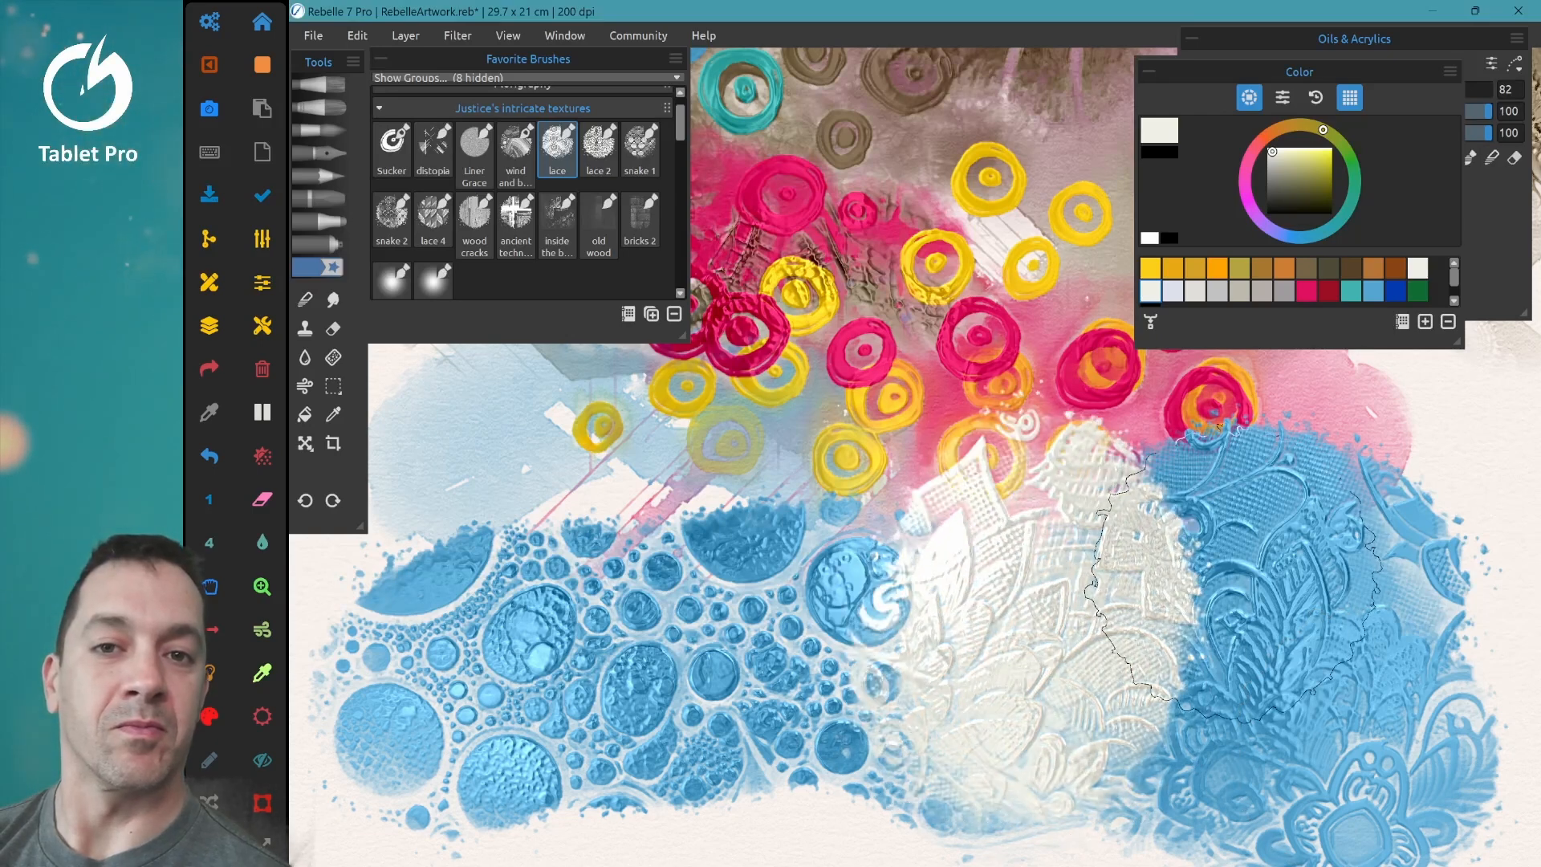
mouse_move(1233, 580)
mouse_down()
mouse_move(1249, 503)
mouse_move(1304, 482)
mouse_up()
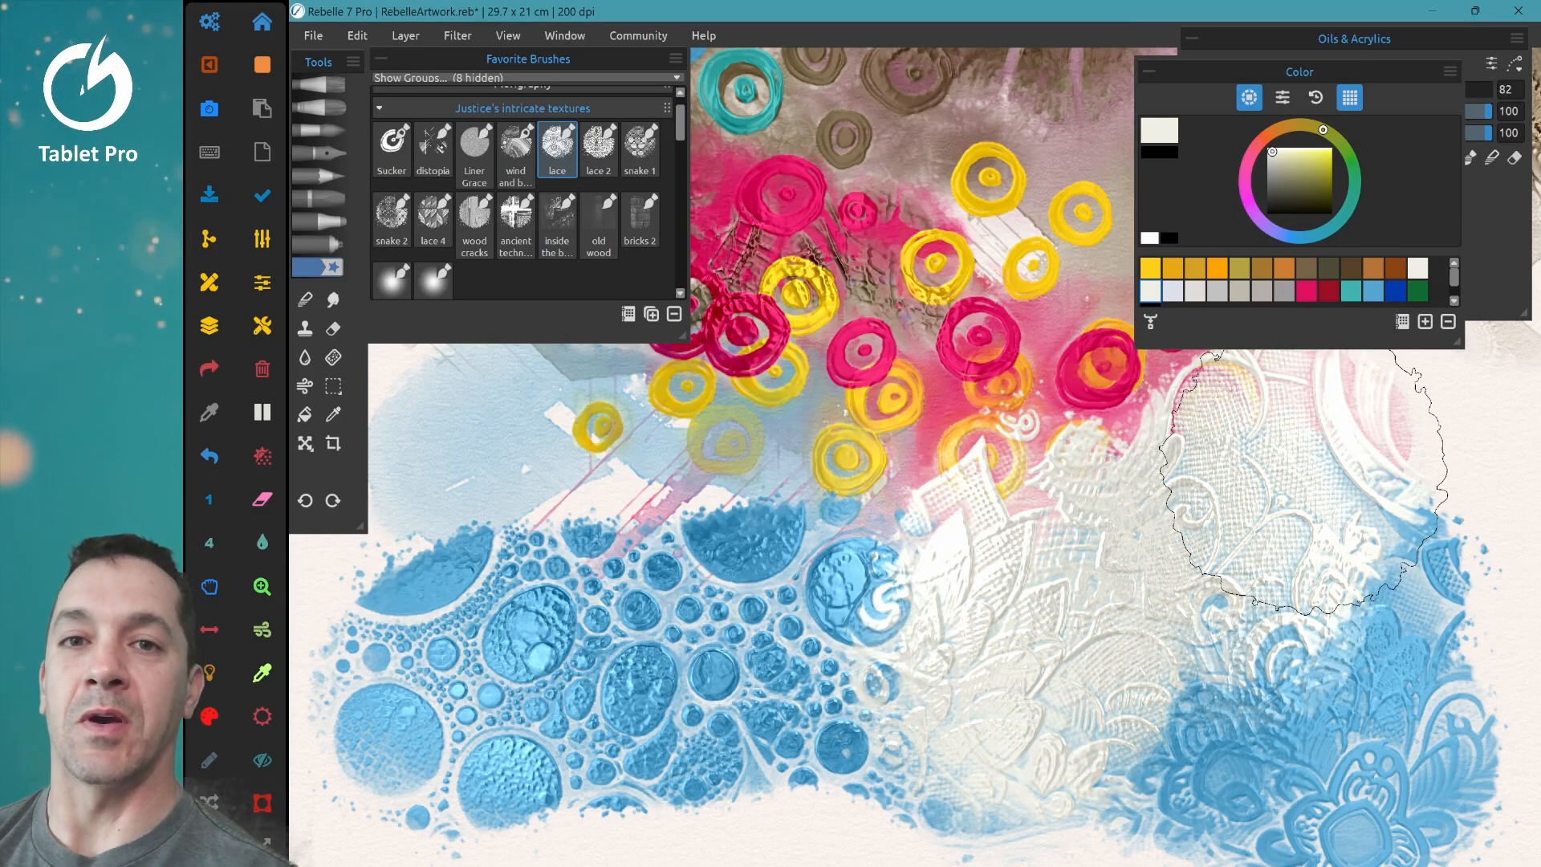
Step: Tint the upper part of the off-white lace crimson with the dragon web flat brush
click(433, 150)
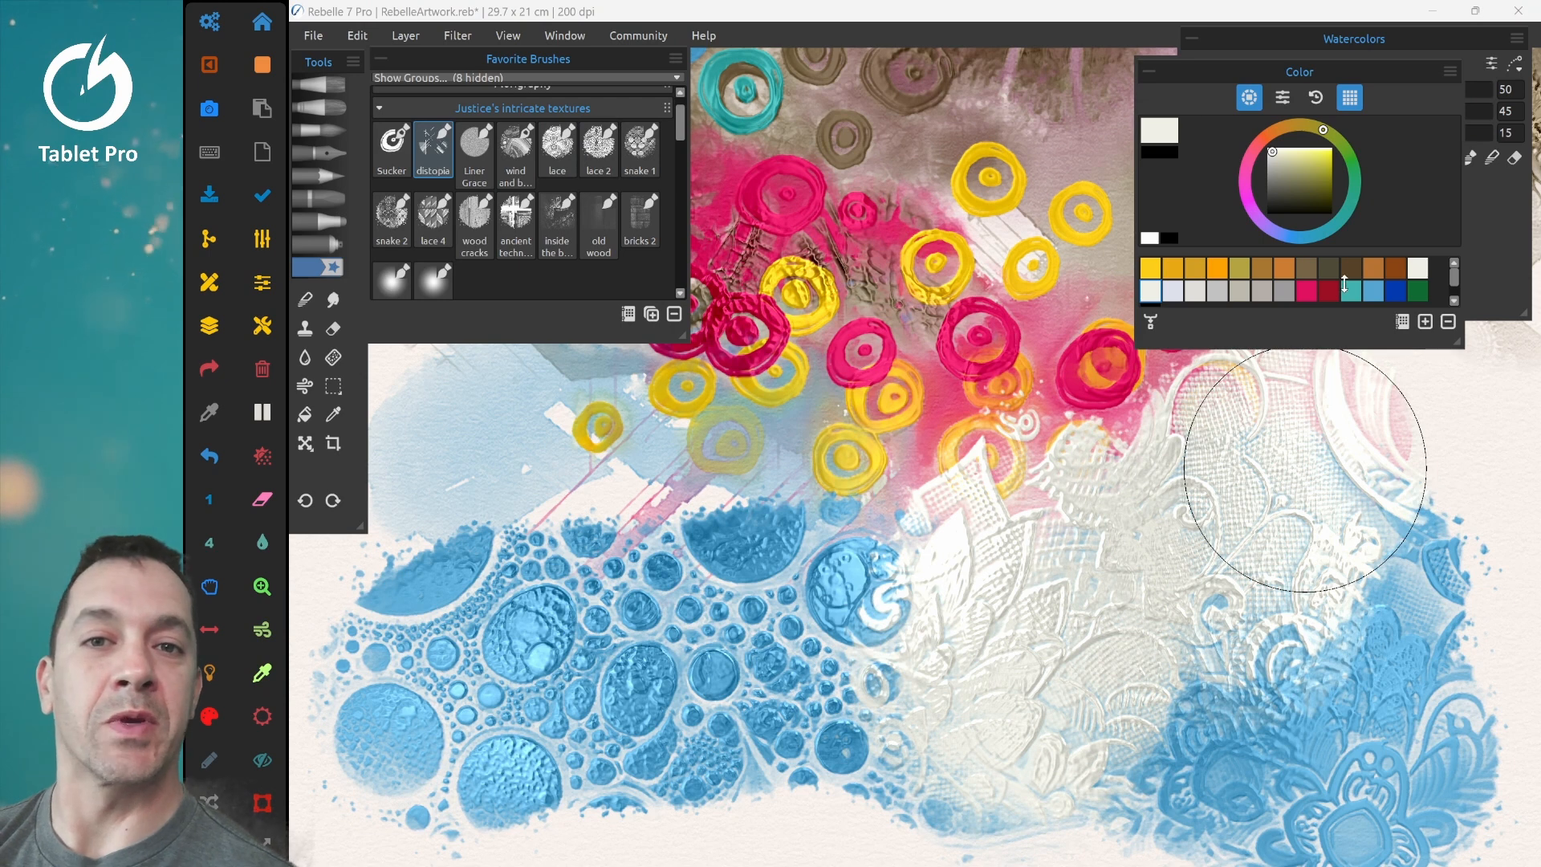
click(1279, 522)
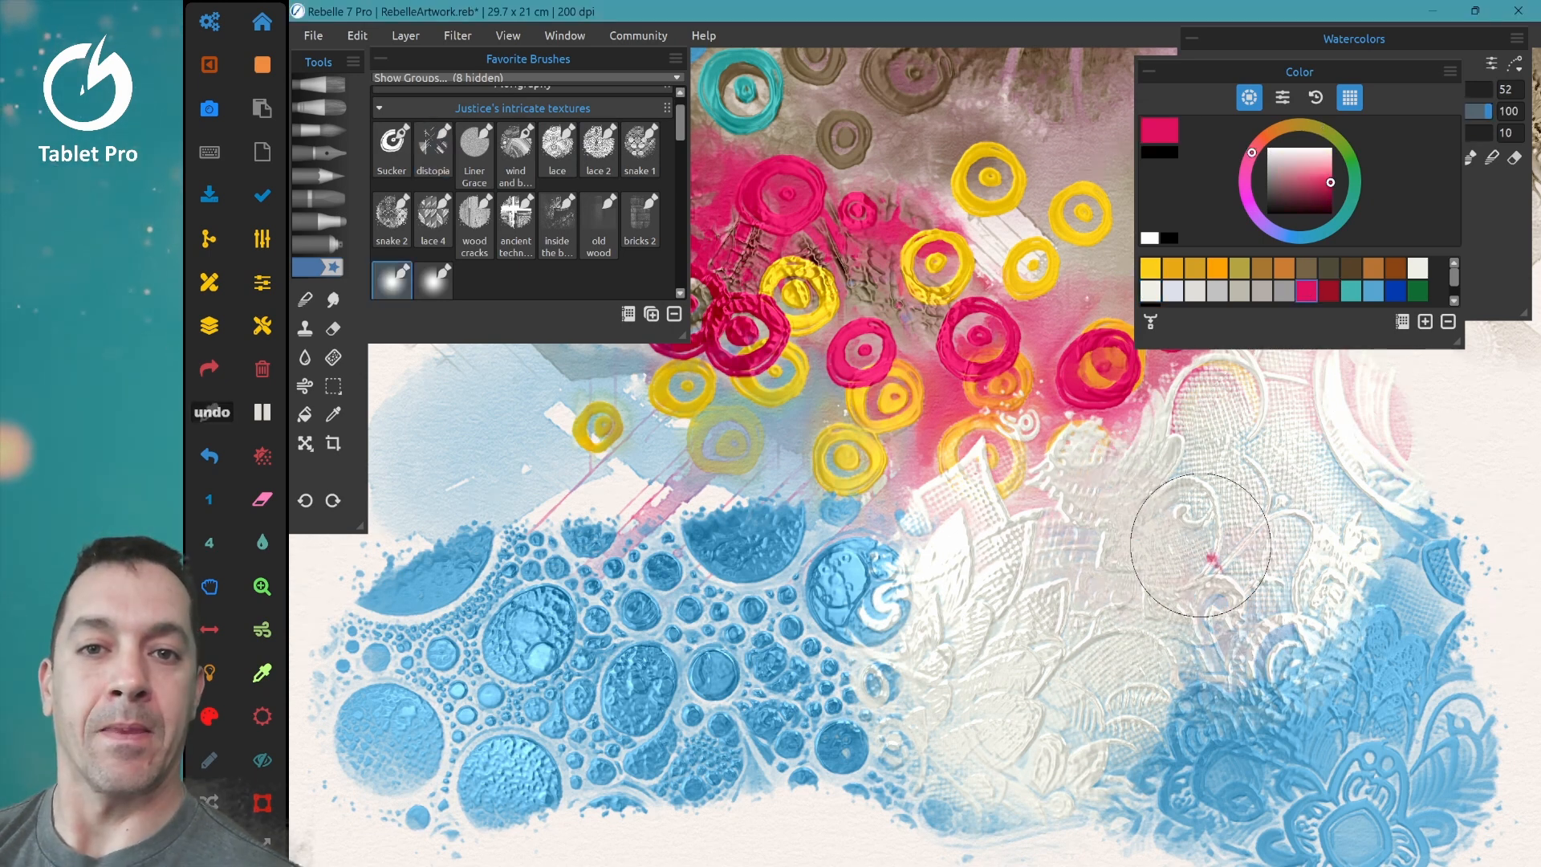
mouse_move(1199, 544)
mouse_down()
mouse_move(994, 554)
mouse_move(1178, 477)
mouse_move(1181, 536)
mouse_move(1270, 653)
mouse_up()
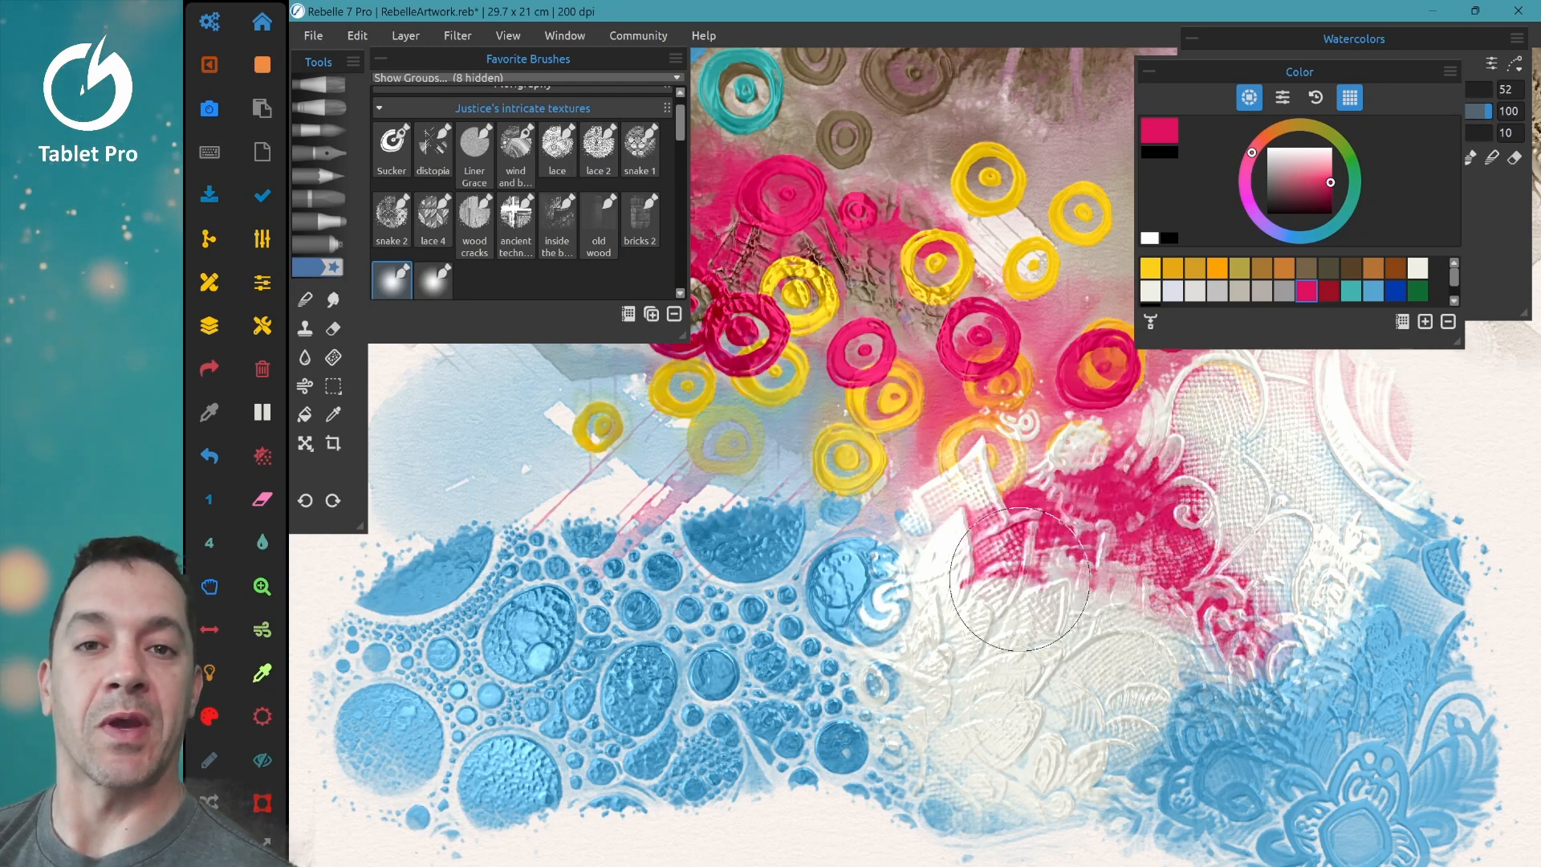
mouse_move(1019, 579)
mouse_down()
mouse_move(922, 565)
mouse_move(1163, 622)
mouse_up()
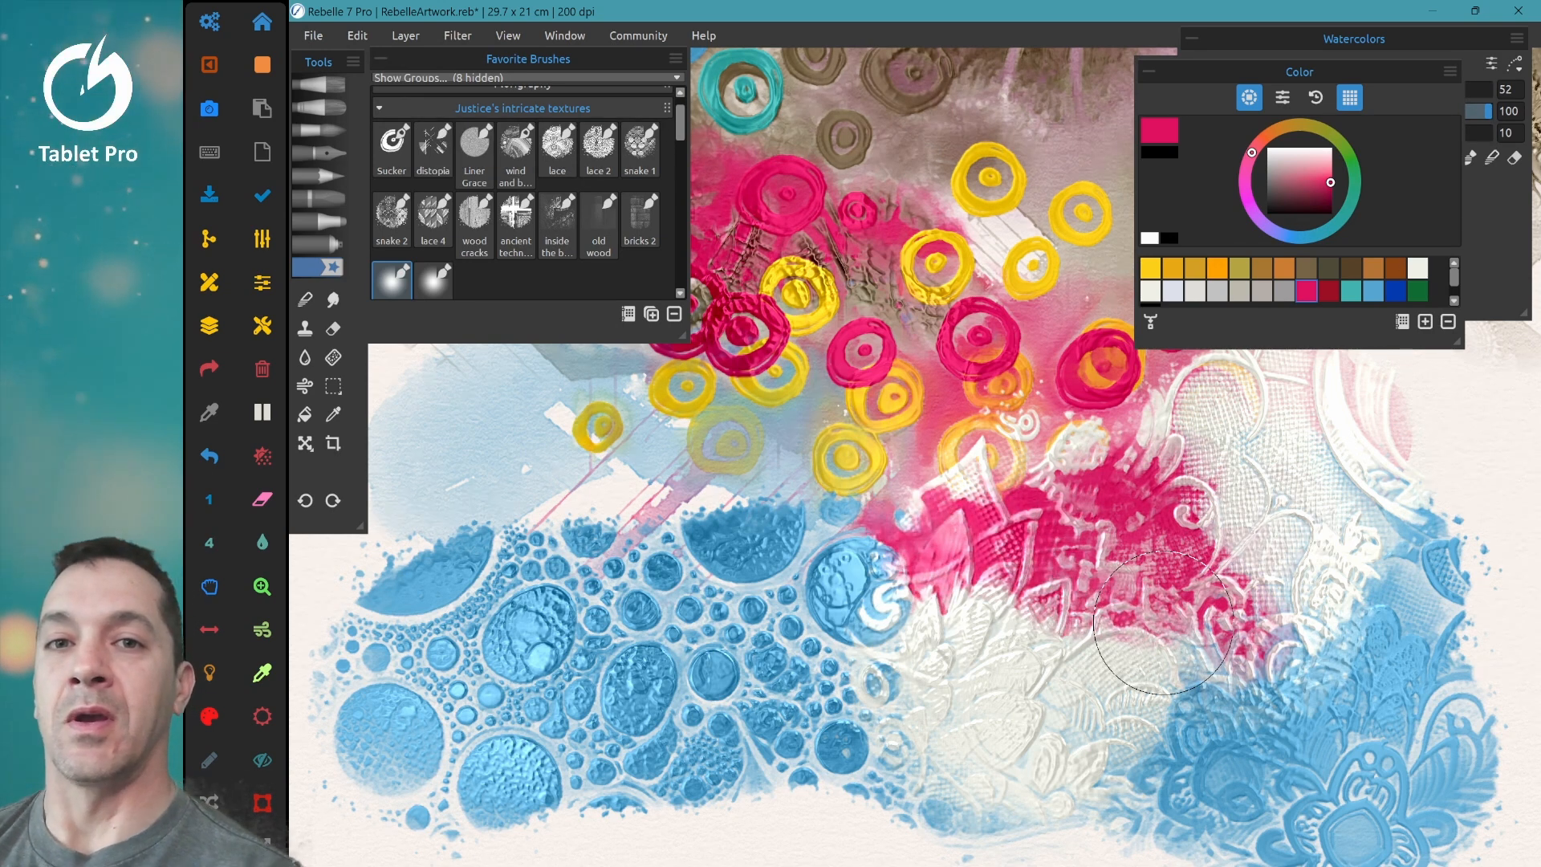
Step: Paint crimson lace 2 texture over the blue bubbles and the neighbouring rings
click(599, 144)
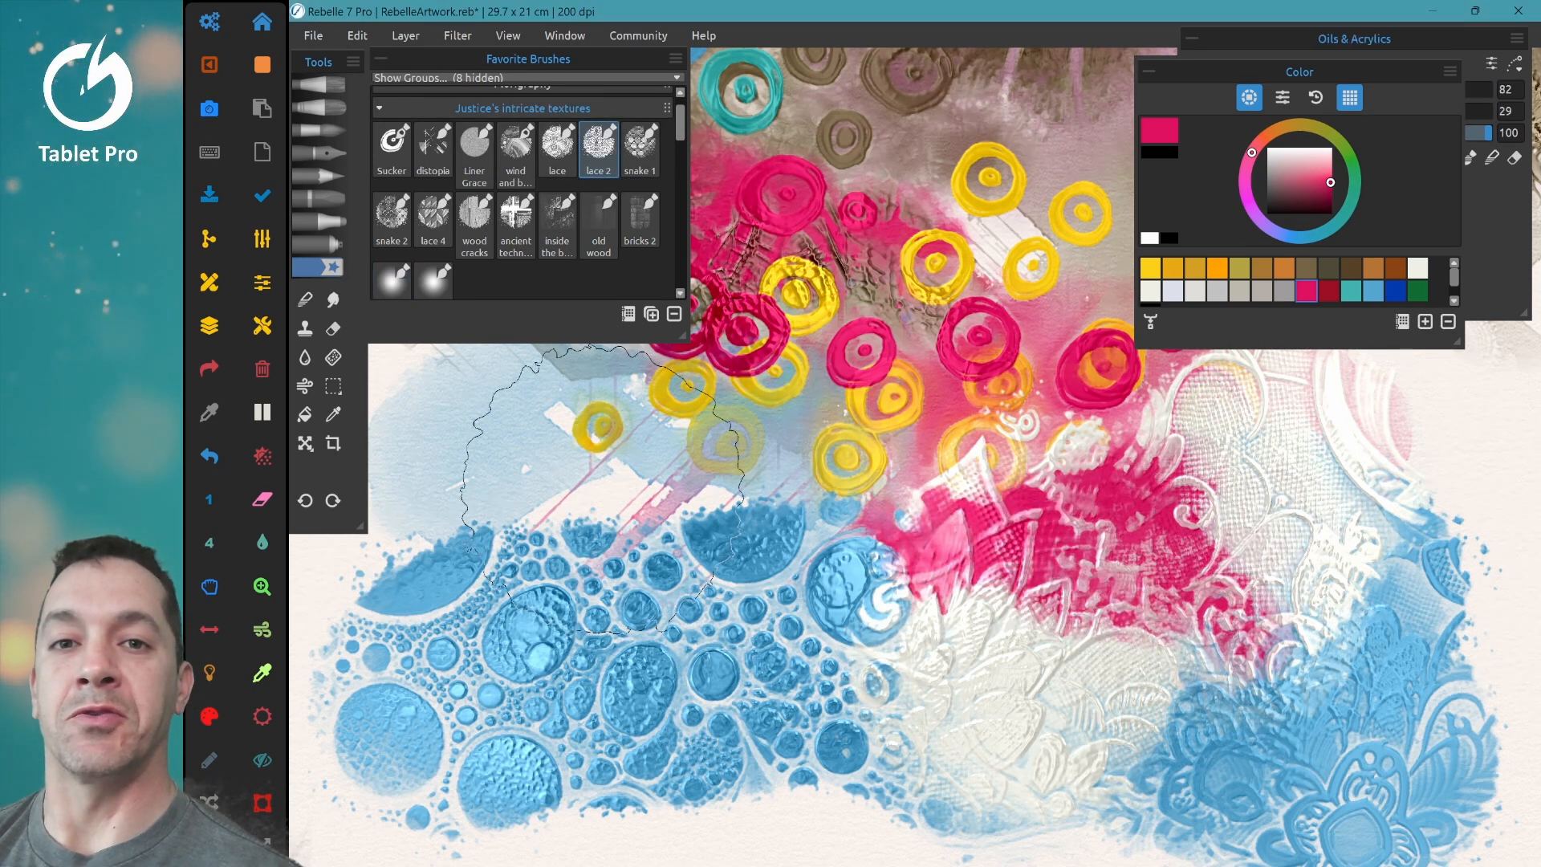
mouse_move(585, 480)
mouse_down()
mouse_move(562, 450)
mouse_move(475, 597)
mouse_move(593, 522)
mouse_move(714, 482)
mouse_move(764, 509)
mouse_move(1084, 496)
mouse_move(1405, 531)
mouse_move(1439, 574)
mouse_up()
Step: Paint crimson scale textures on the blank paper beside the lace with the snake 1 and snake 2 brushes
click(640, 146)
mouse_move(752, 469)
mouse_down()
mouse_move(809, 449)
mouse_move(951, 493)
mouse_move(842, 618)
mouse_move(979, 670)
mouse_move(963, 698)
mouse_up()
click(392, 217)
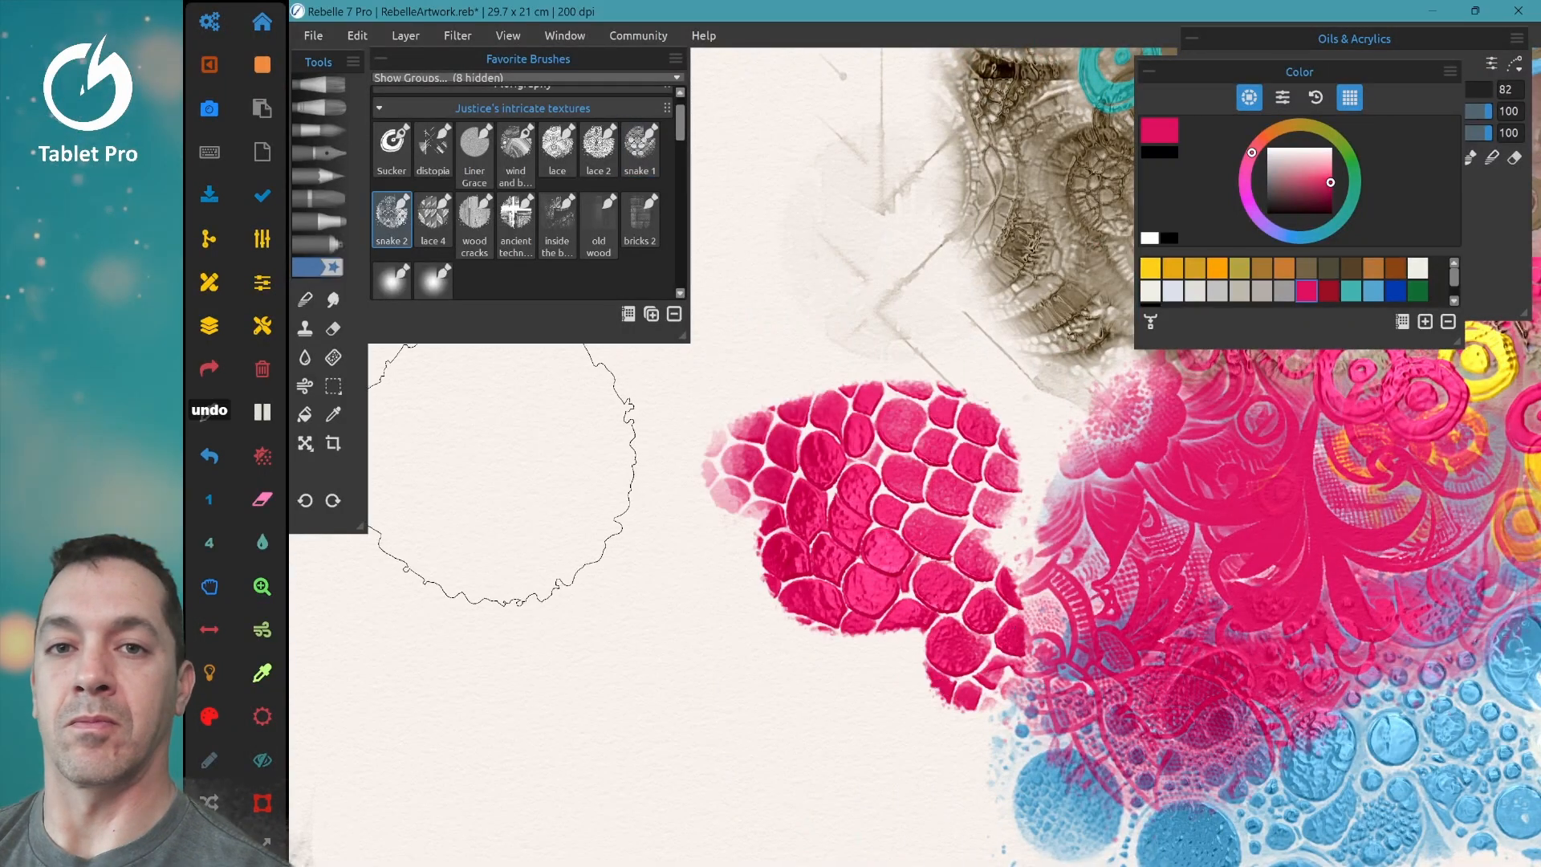
mouse_move(502, 474)
mouse_down()
mouse_move(588, 470)
mouse_move(654, 520)
mouse_move(665, 583)
mouse_move(782, 704)
mouse_up()
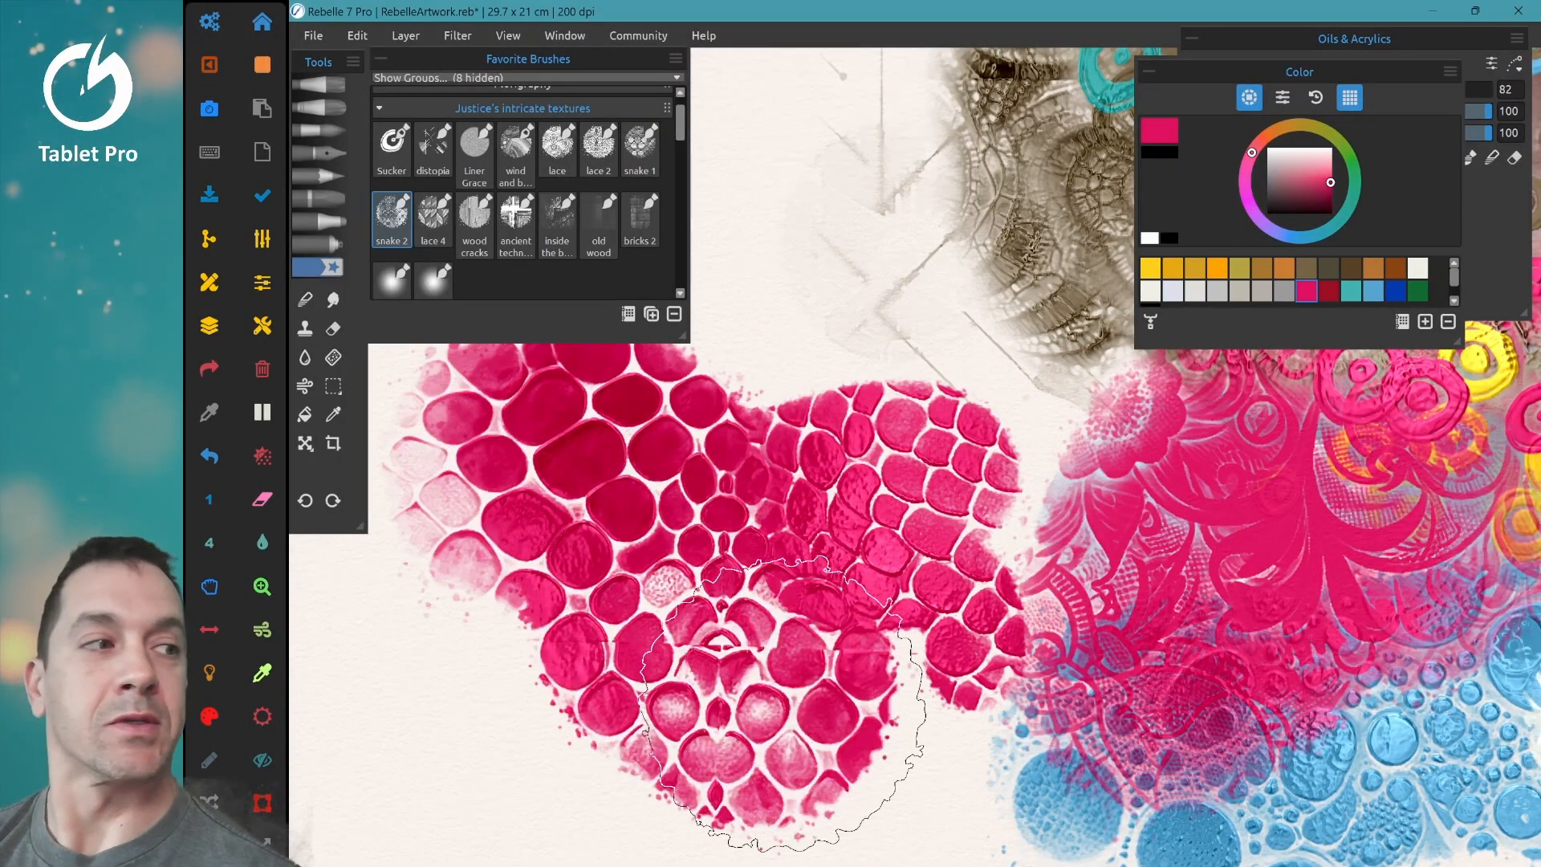
Step: Paint crimson and yellow leaf shapes with the lace 4 brush above the crimson scales and across the adjoining blank paper
click(434, 217)
mouse_move(826, 129)
mouse_down()
mouse_move(887, 188)
mouse_move(980, 241)
mouse_move(1015, 371)
mouse_move(1019, 486)
mouse_move(915, 473)
mouse_move(794, 618)
mouse_move(1212, 674)
mouse_move(1258, 658)
mouse_up()
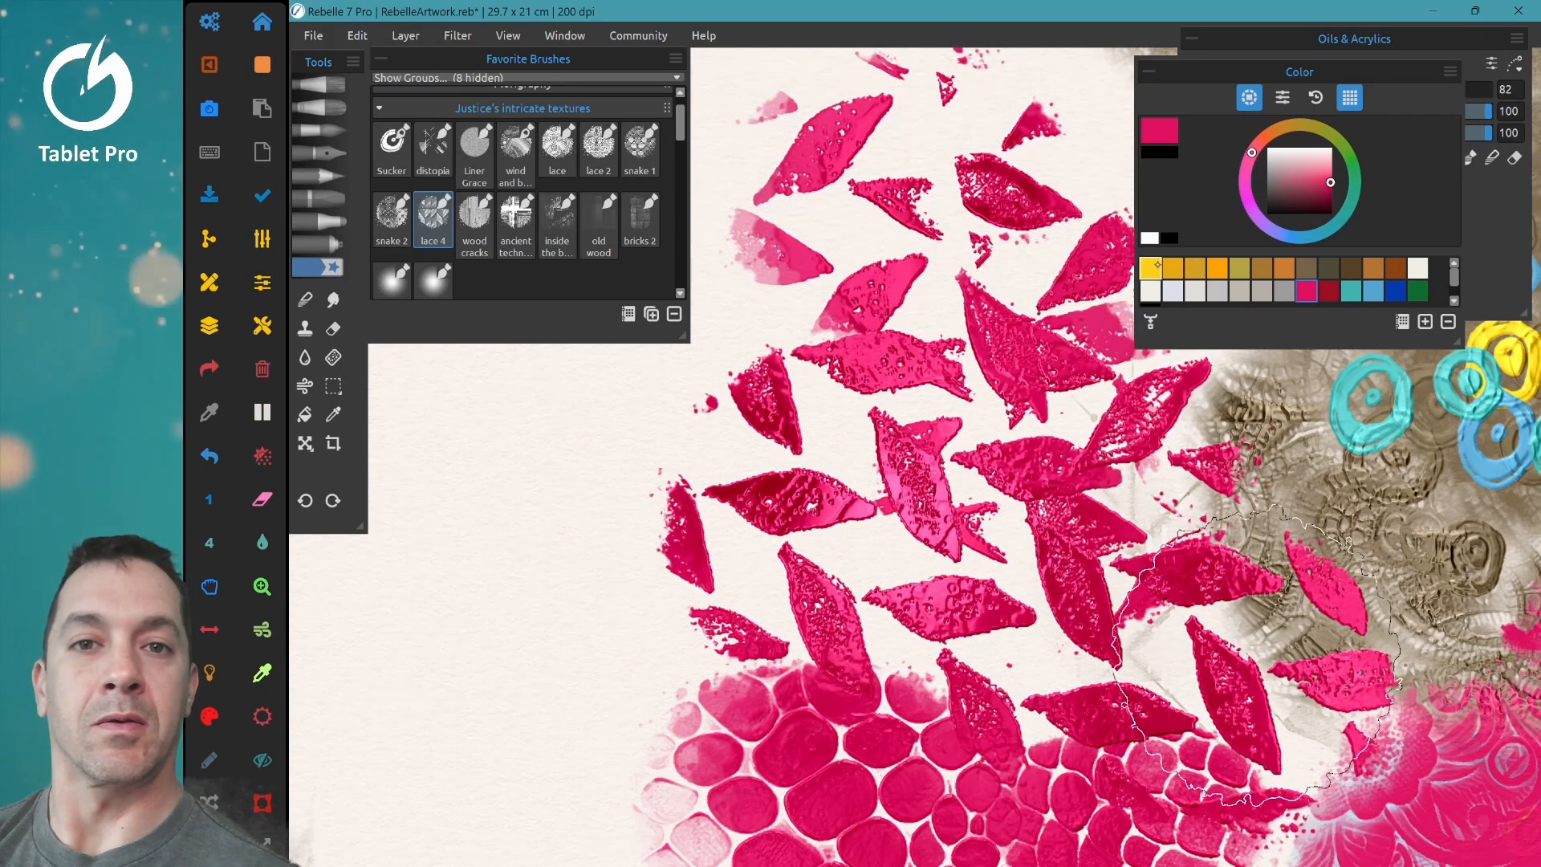
click(1156, 265)
mouse_move(1179, 385)
mouse_down()
mouse_move(1068, 521)
mouse_move(963, 610)
mouse_move(915, 554)
mouse_move(758, 646)
mouse_move(731, 644)
mouse_up()
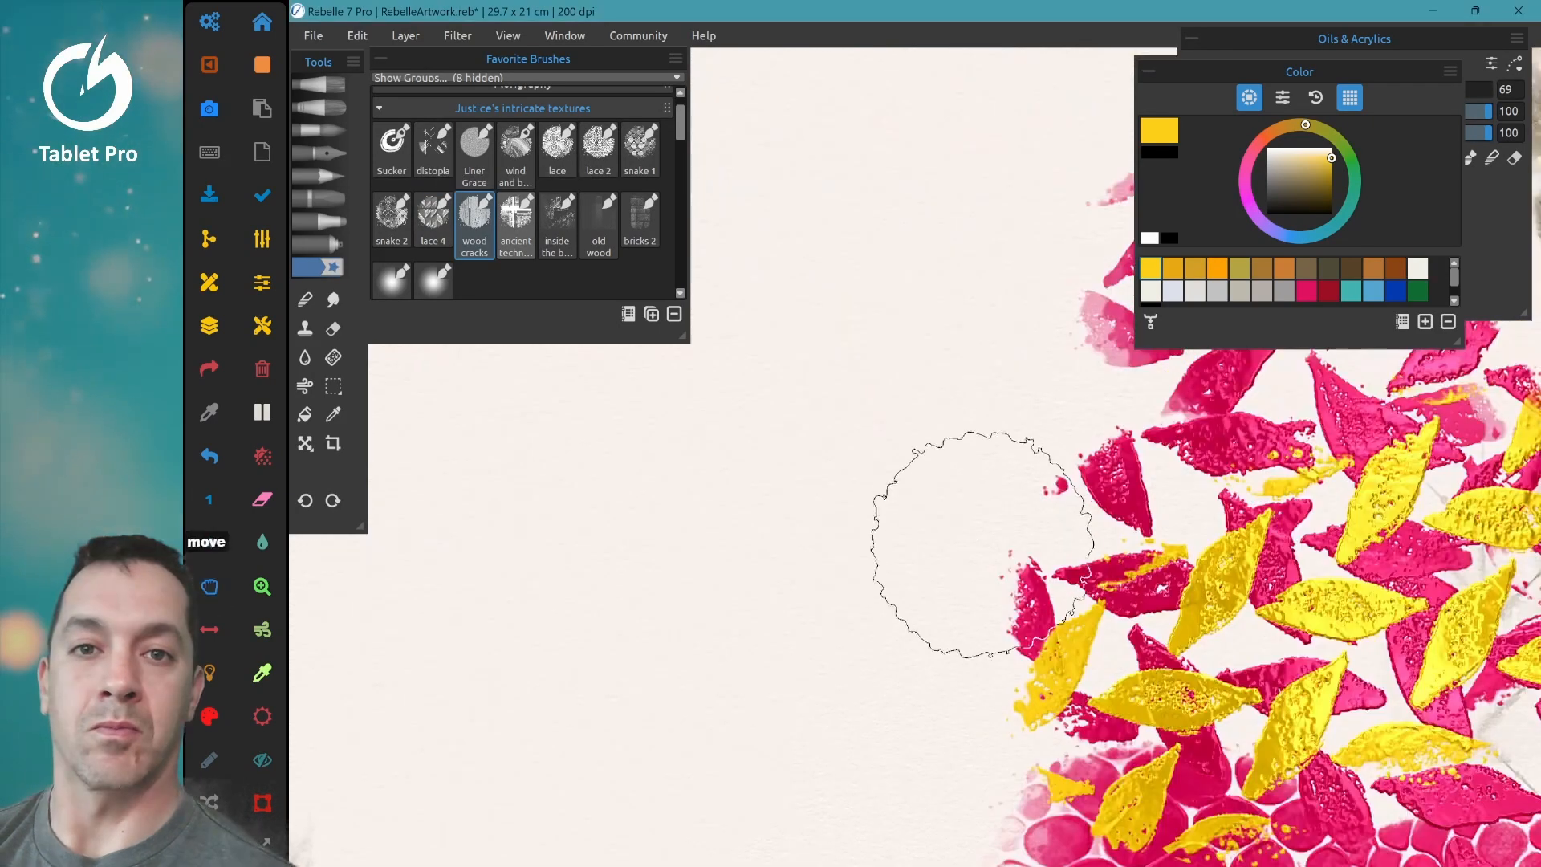
Step: Paint wood cracks texture in yellow and brown on the blank paper beside the leaf shapes
mouse_move(982, 554)
mouse_down()
mouse_move(973, 456)
mouse_move(905, 522)
mouse_move(836, 541)
mouse_move(887, 643)
mouse_move(1072, 573)
mouse_move(1067, 666)
mouse_up()
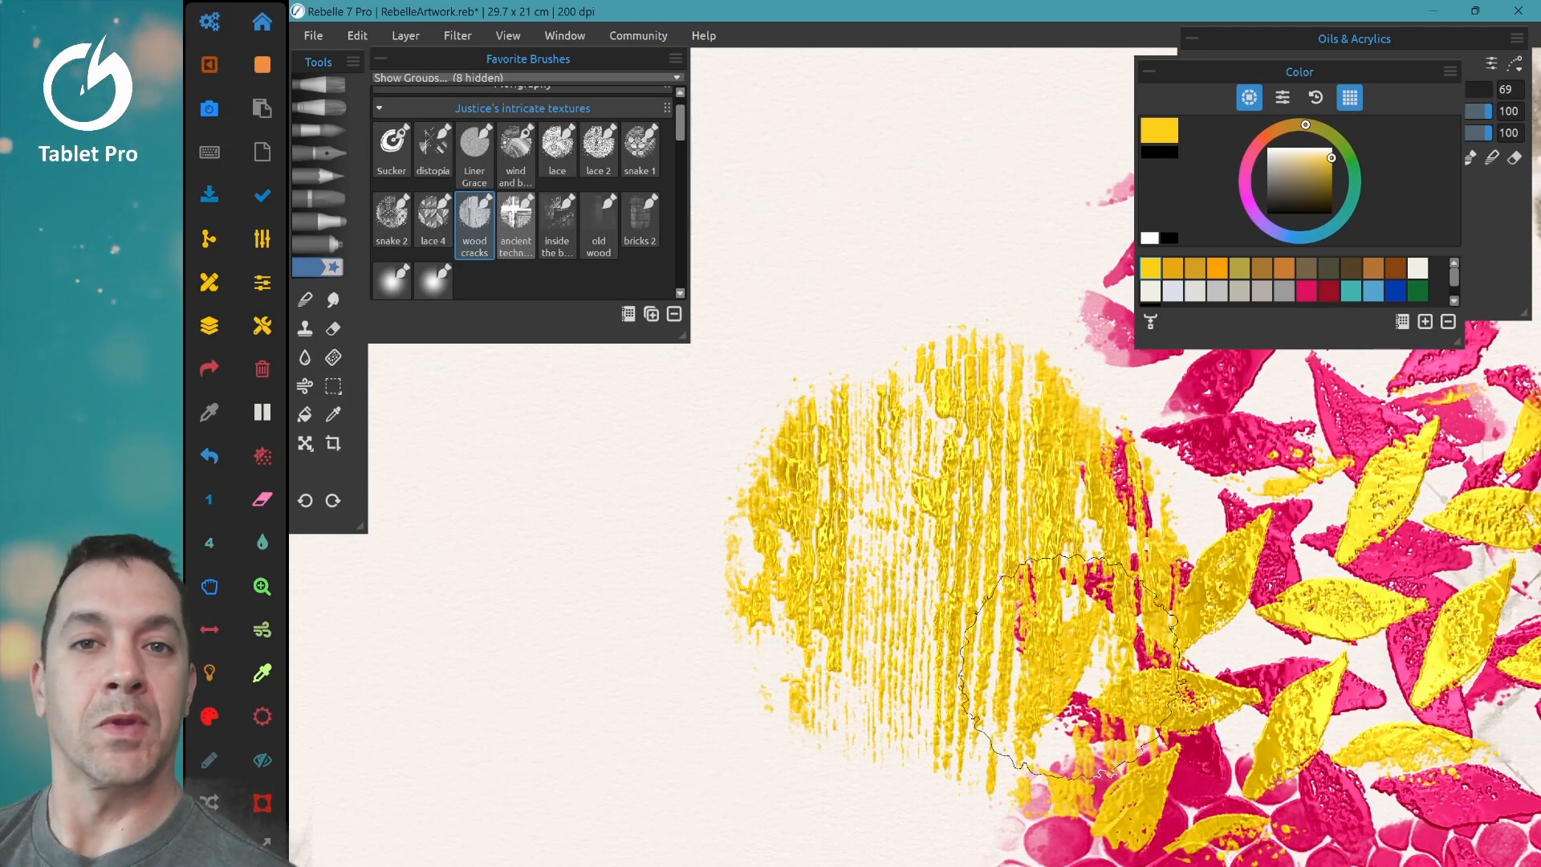
click(1366, 265)
mouse_move(889, 298)
mouse_down()
mouse_move(885, 421)
mouse_move(822, 320)
mouse_move(792, 357)
mouse_move(790, 658)
mouse_up()
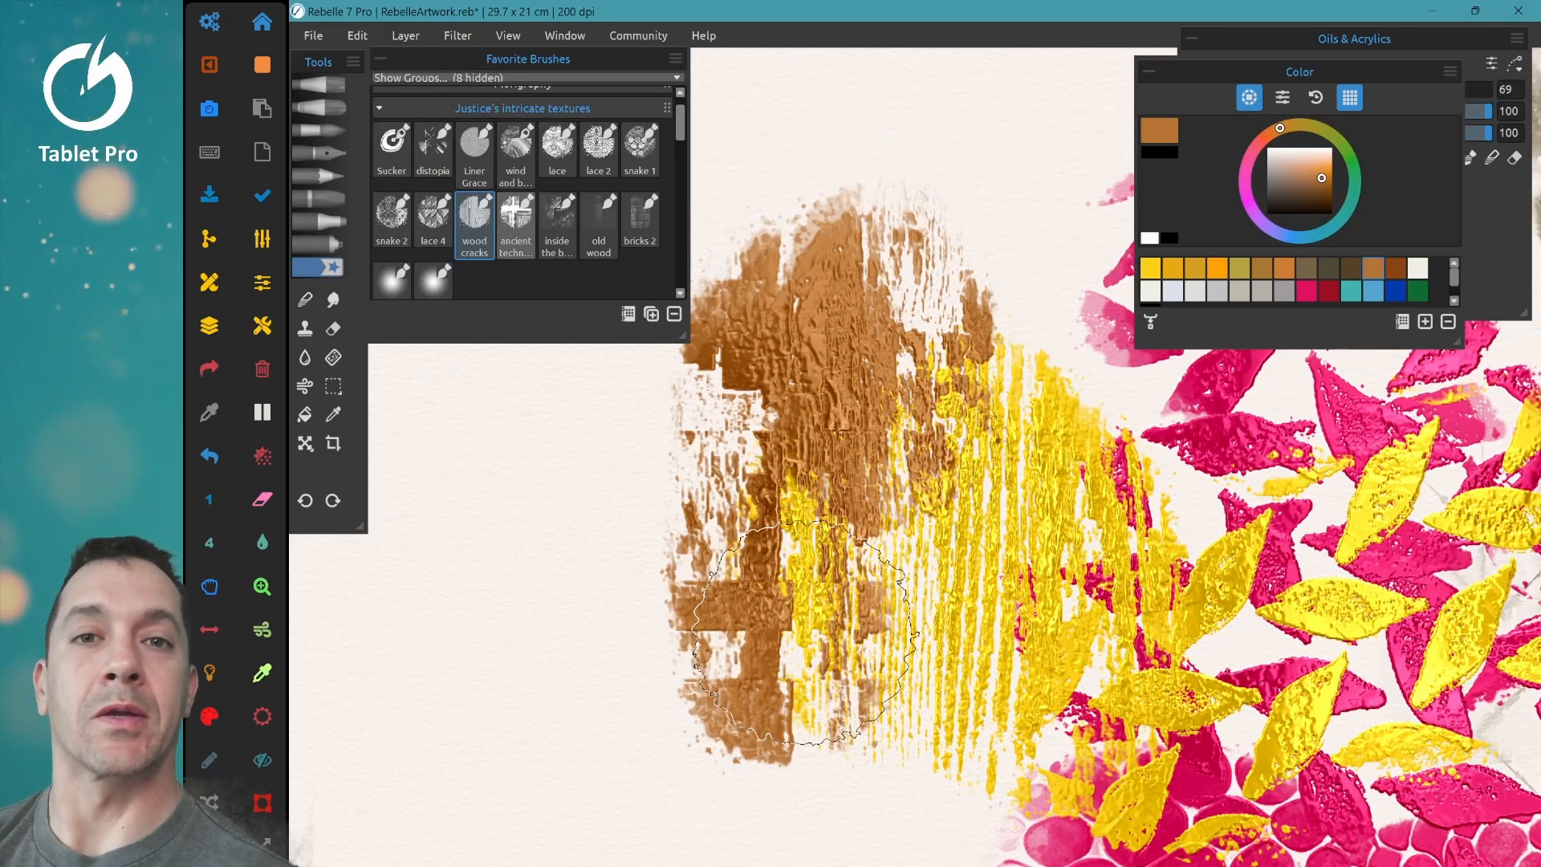
Step: Display the layer settings, cover the brown and yellow wood cracks with dark olive, and enable Layer 1's last Lock-row option
drag(1331, 81, 1204, 56)
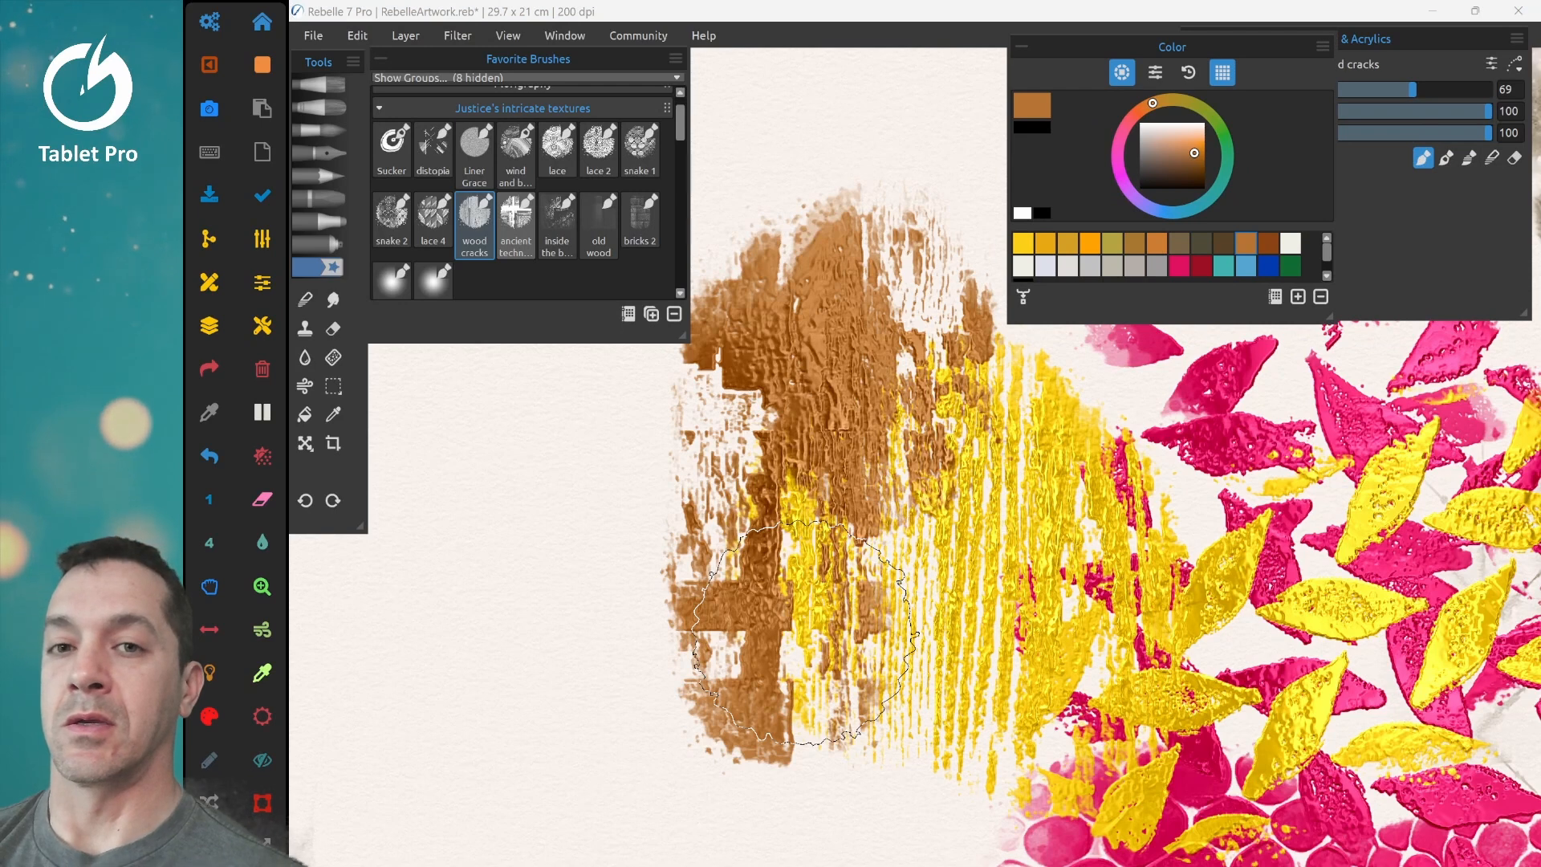
click(209, 325)
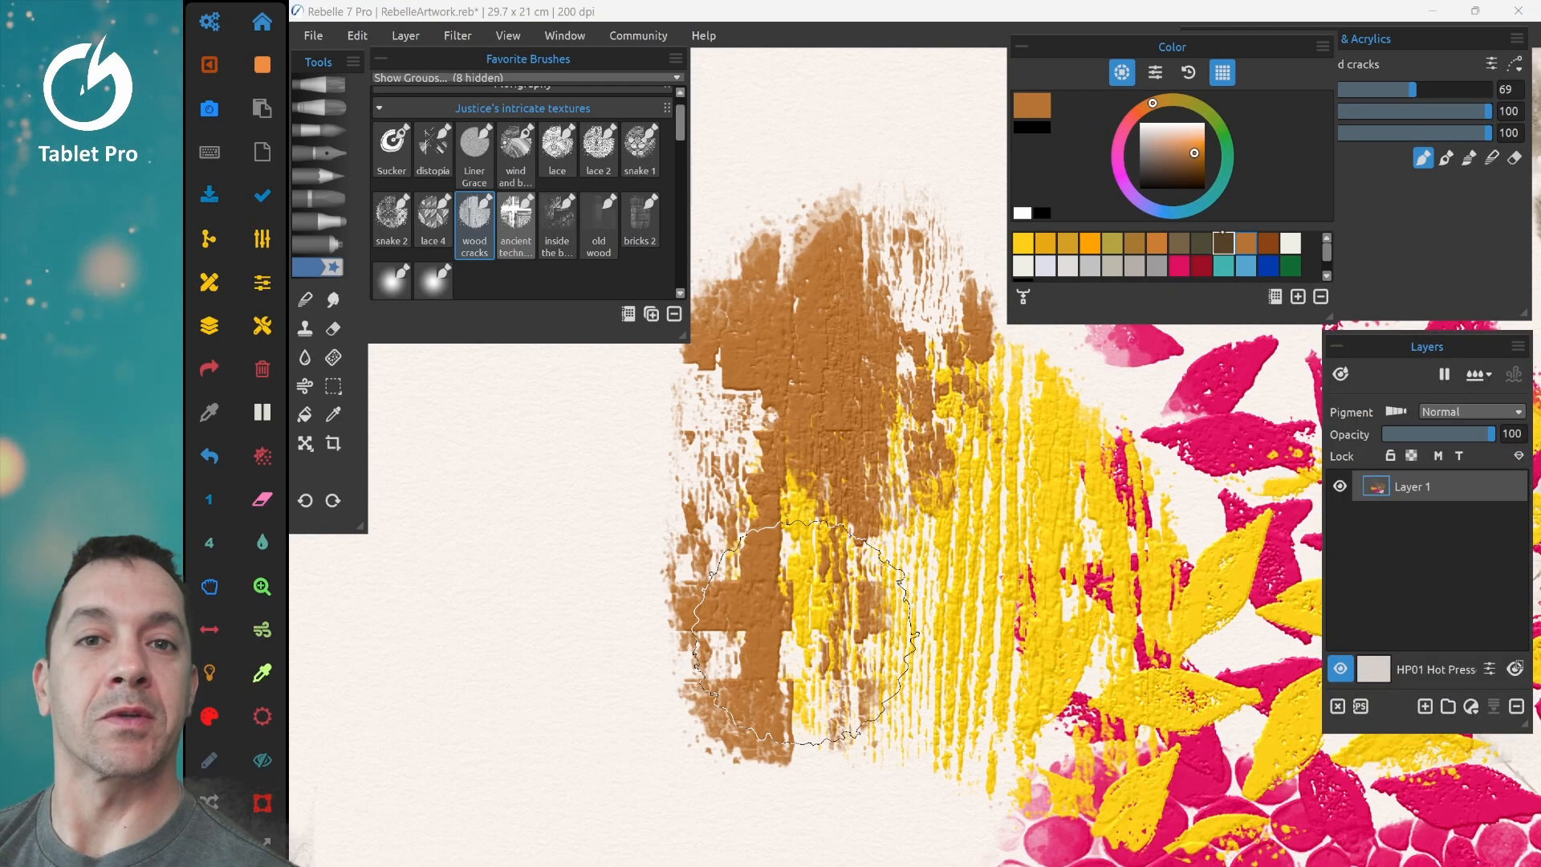
drag(831, 357, 847, 722)
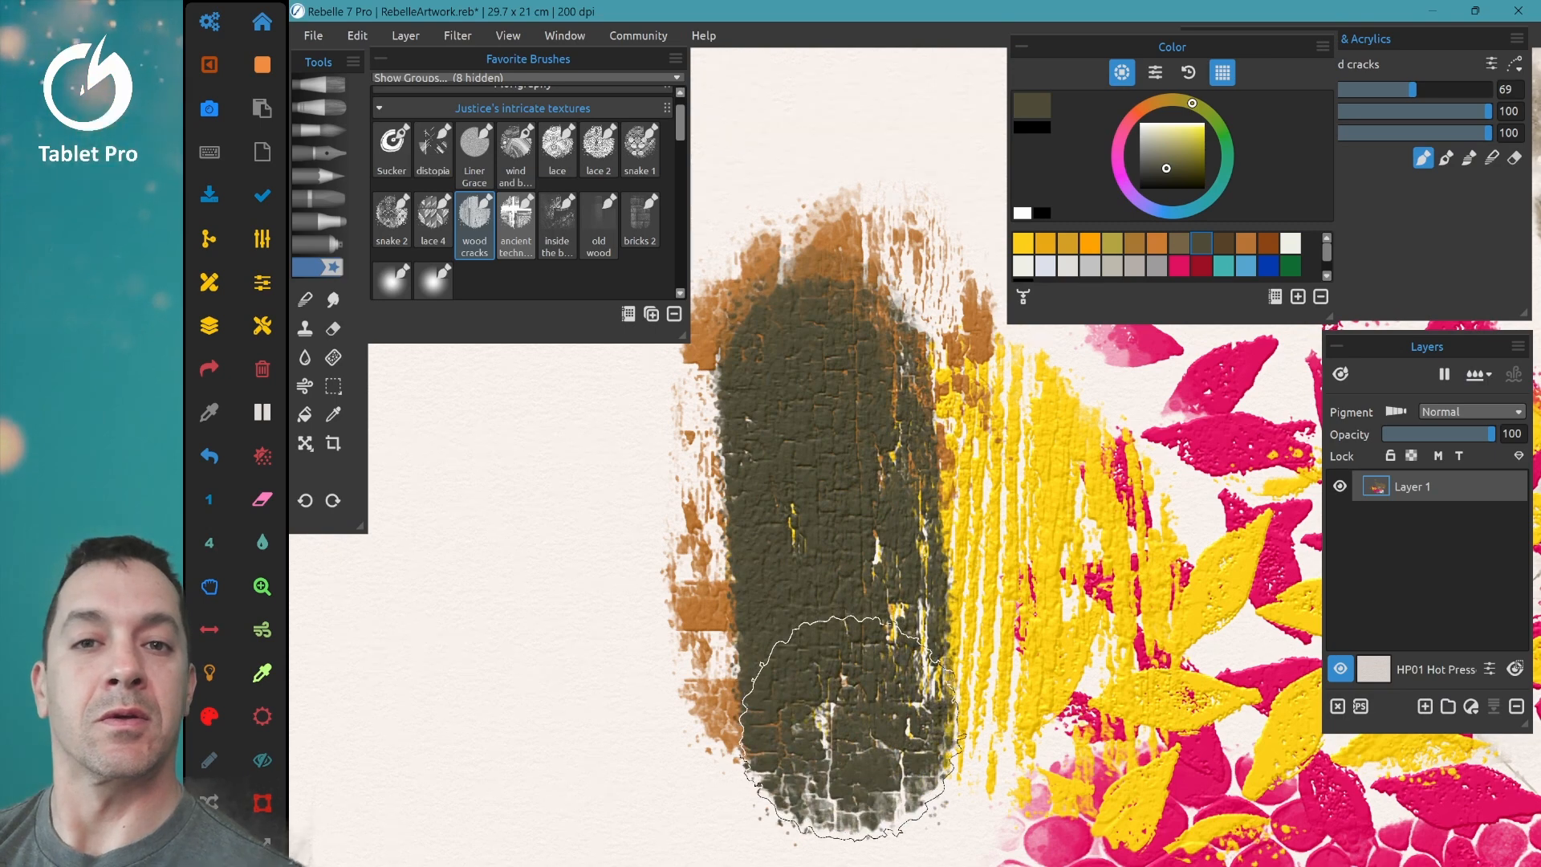
click(1517, 455)
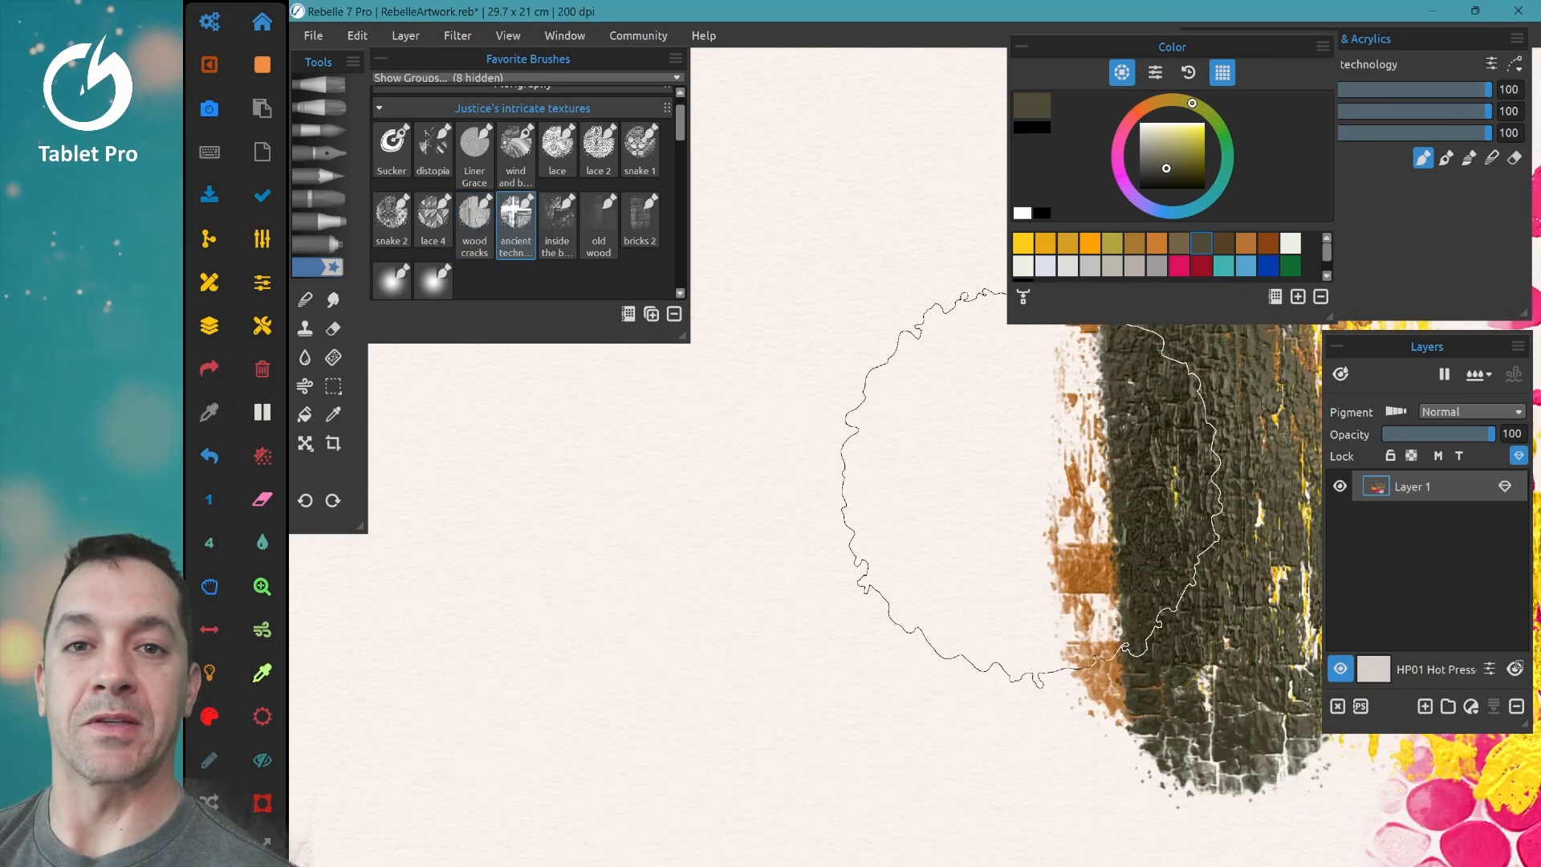
Step: Paint a large dark olive ancient technology texture on the blank paper beside the wood cracks
mouse_move(1031, 485)
mouse_down()
mouse_move(934, 479)
mouse_move(825, 519)
mouse_move(740, 518)
mouse_move(646, 573)
mouse_move(629, 608)
mouse_move(759, 607)
mouse_move(1027, 660)
mouse_move(1102, 622)
mouse_move(1122, 576)
mouse_move(1007, 439)
mouse_move(1015, 377)
mouse_move(982, 328)
mouse_move(1085, 544)
mouse_up()
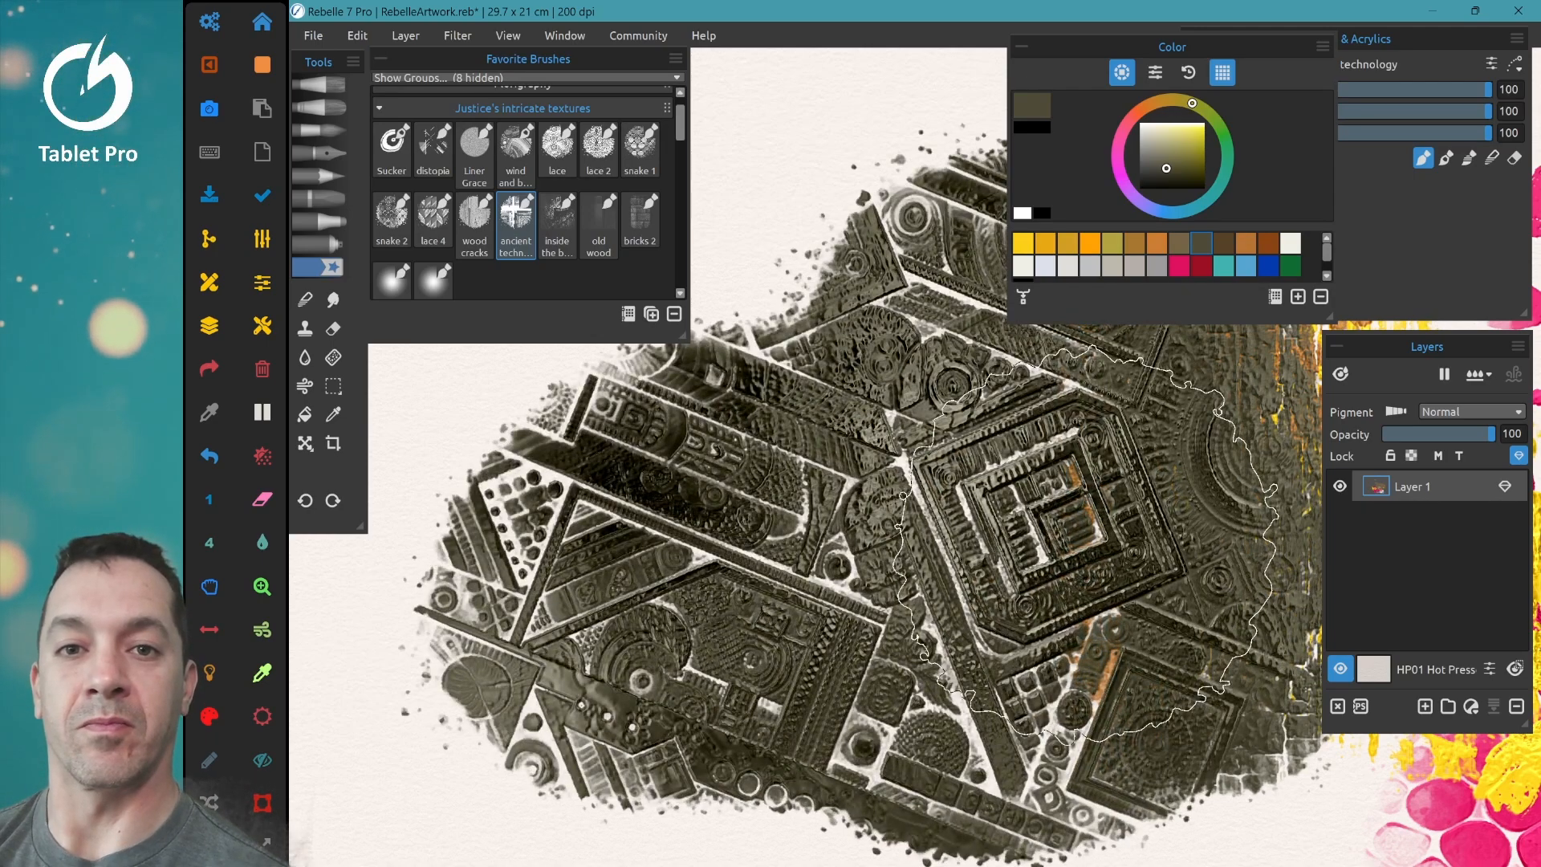
scroll(1085, 544, down, 5)
scroll(939, 634, up, 3)
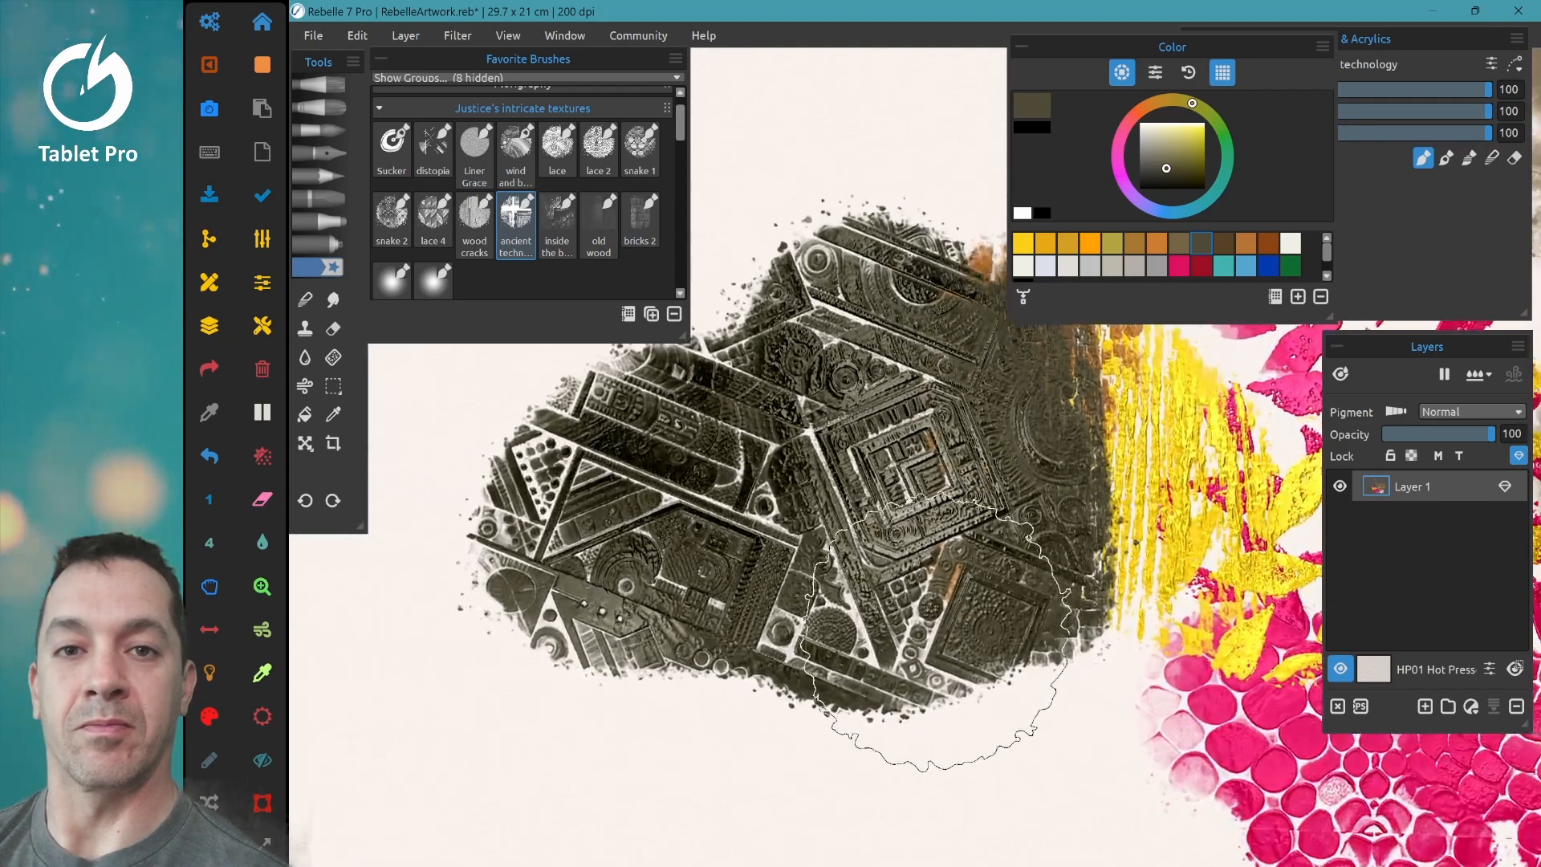
drag(937, 632, 1023, 701)
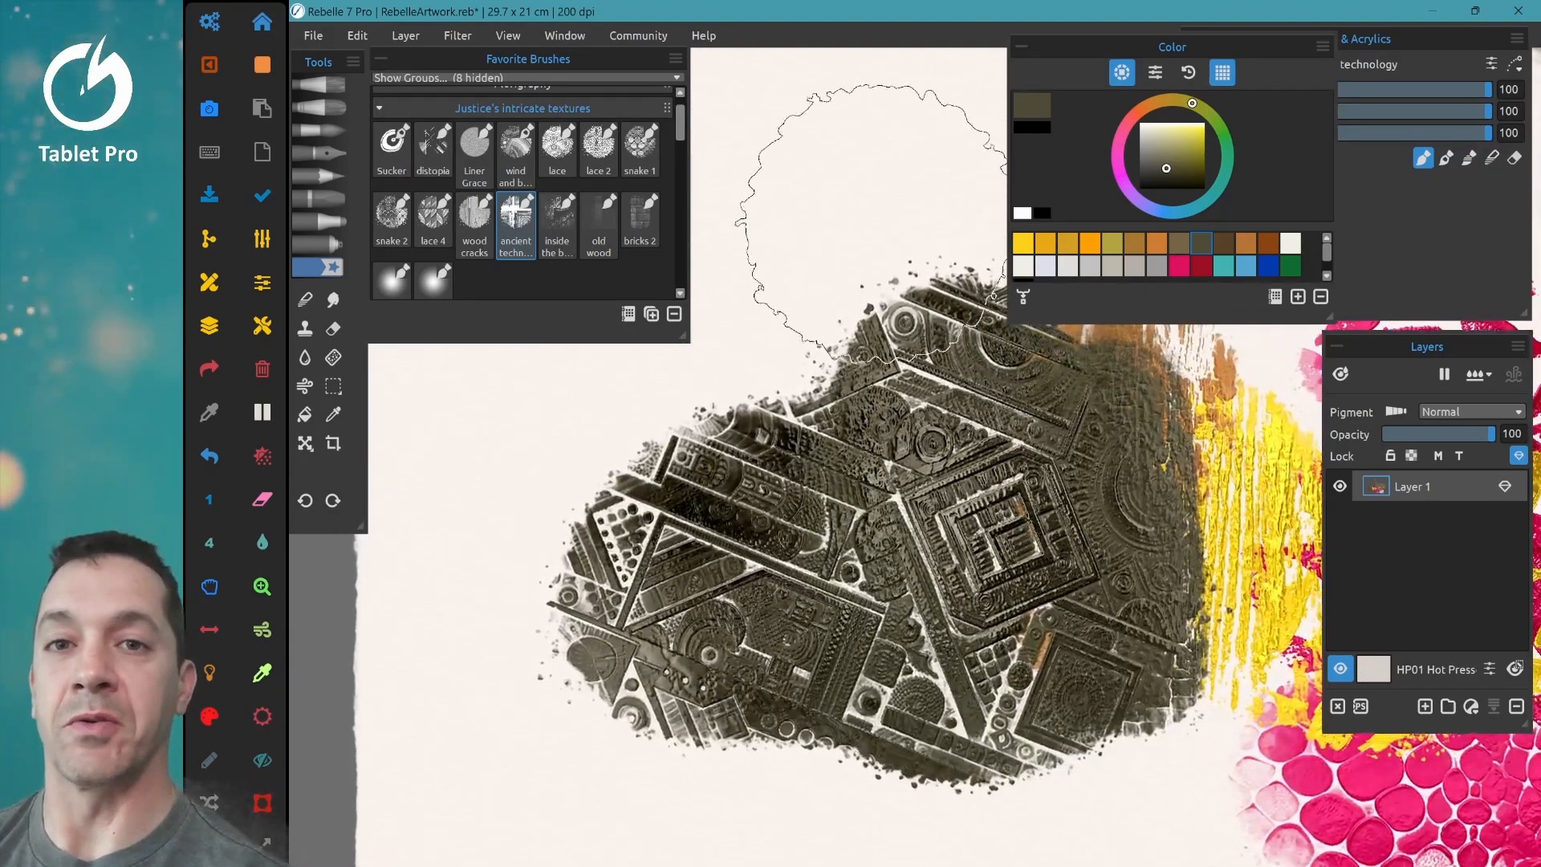
Step: Paint dark olive inside the beast texture above the ancient technology patch and overlay part of it in light gray
drag(897, 496, 952, 632)
click(557, 219)
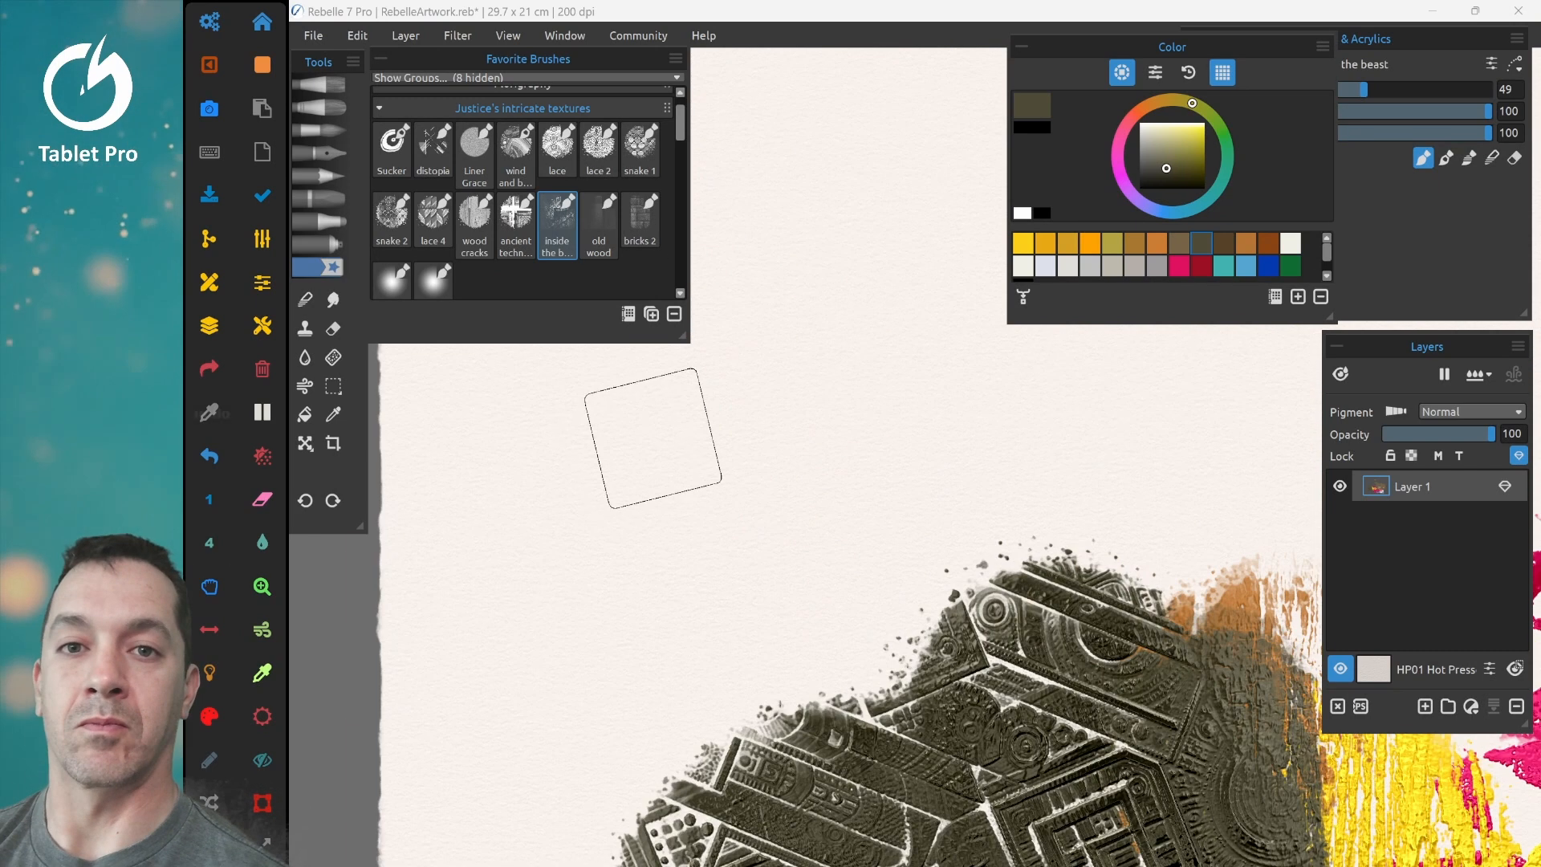
mouse_move(647, 448)
mouse_down()
mouse_move(752, 395)
mouse_move(827, 388)
mouse_move(716, 516)
mouse_move(898, 416)
mouse_move(813, 566)
mouse_move(900, 545)
mouse_move(1029, 395)
mouse_move(976, 510)
mouse_move(1100, 469)
mouse_move(1144, 545)
mouse_move(1244, 478)
mouse_move(1162, 407)
mouse_move(992, 320)
mouse_move(870, 287)
mouse_move(847, 369)
mouse_move(885, 261)
mouse_move(760, 279)
mouse_move(747, 321)
mouse_move(809, 188)
mouse_move(758, 190)
mouse_move(698, 348)
mouse_move(606, 405)
mouse_move(577, 517)
mouse_move(668, 570)
mouse_move(780, 586)
mouse_move(824, 639)
mouse_move(570, 672)
mouse_move(737, 685)
mouse_move(933, 620)
mouse_move(733, 721)
mouse_move(622, 711)
mouse_move(520, 663)
mouse_move(487, 593)
mouse_move(528, 748)
mouse_move(689, 758)
mouse_up()
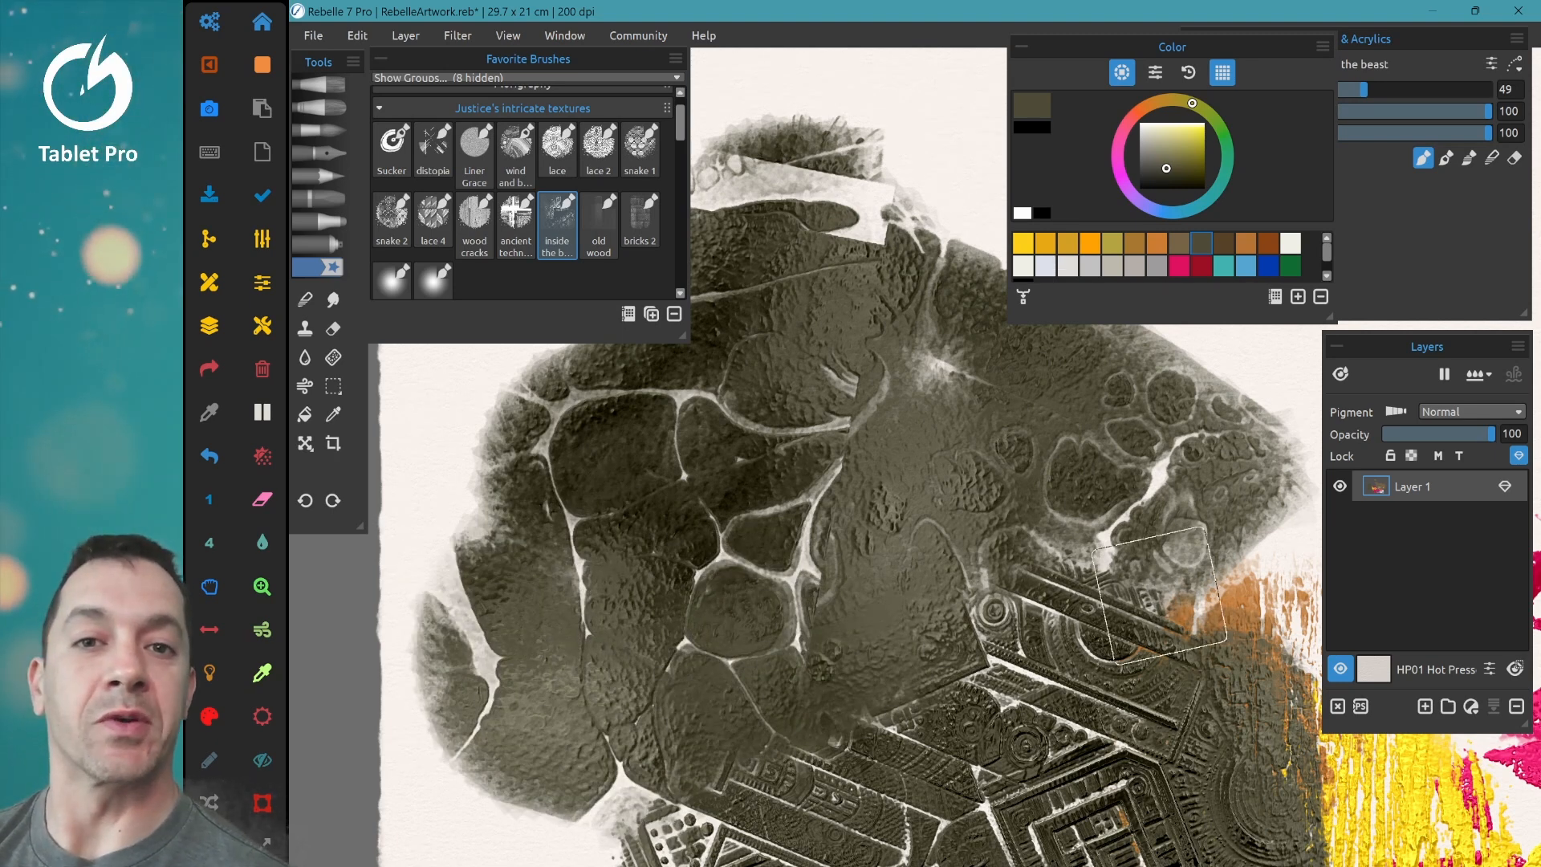
mouse_move(1159, 594)
mouse_down()
mouse_move(1174, 380)
mouse_move(1174, 396)
mouse_move(1098, 292)
mouse_move(941, 278)
mouse_move(1124, 420)
mouse_move(1140, 531)
mouse_move(1109, 304)
mouse_move(1037, 219)
mouse_move(1110, 217)
mouse_move(1213, 308)
mouse_move(1249, 421)
mouse_move(1227, 515)
mouse_move(1149, 590)
mouse_move(1087, 592)
mouse_move(1125, 601)
mouse_move(1111, 634)
mouse_up()
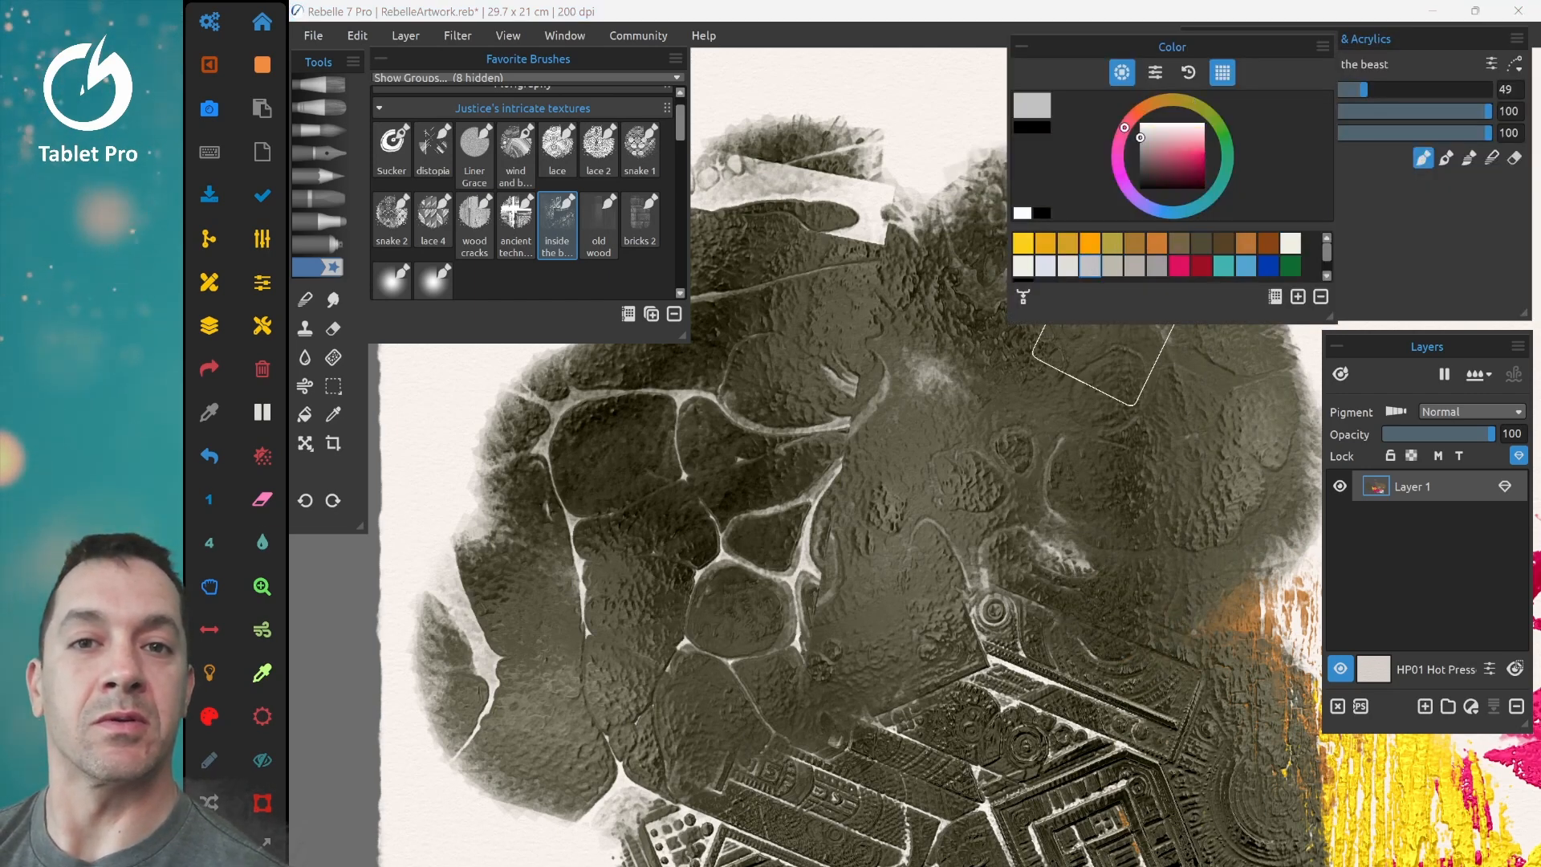
mouse_move(1119, 329)
mouse_down()
mouse_move(1150, 385)
mouse_move(1019, 367)
mouse_move(953, 275)
mouse_move(1051, 228)
mouse_move(987, 356)
mouse_move(1114, 406)
mouse_move(1161, 473)
mouse_move(1060, 490)
mouse_move(1013, 537)
mouse_move(1134, 644)
mouse_move(923, 566)
mouse_move(869, 637)
mouse_move(874, 687)
mouse_up()
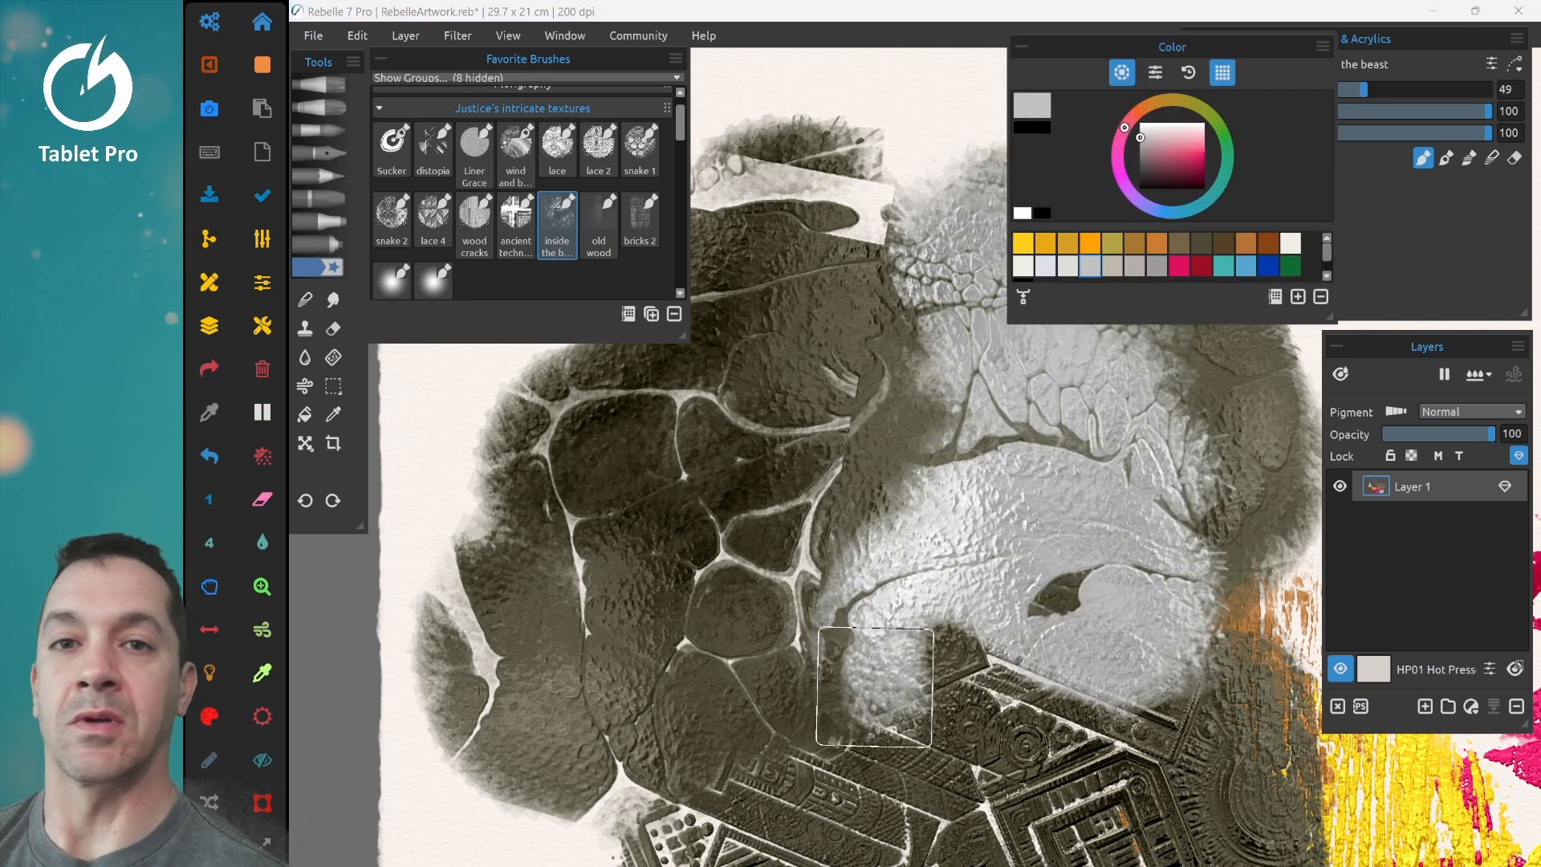
Step: Paint old wood texture in light gray and dark olive on the blank paper between the beast texture and the brown wash
click(599, 215)
key(space)
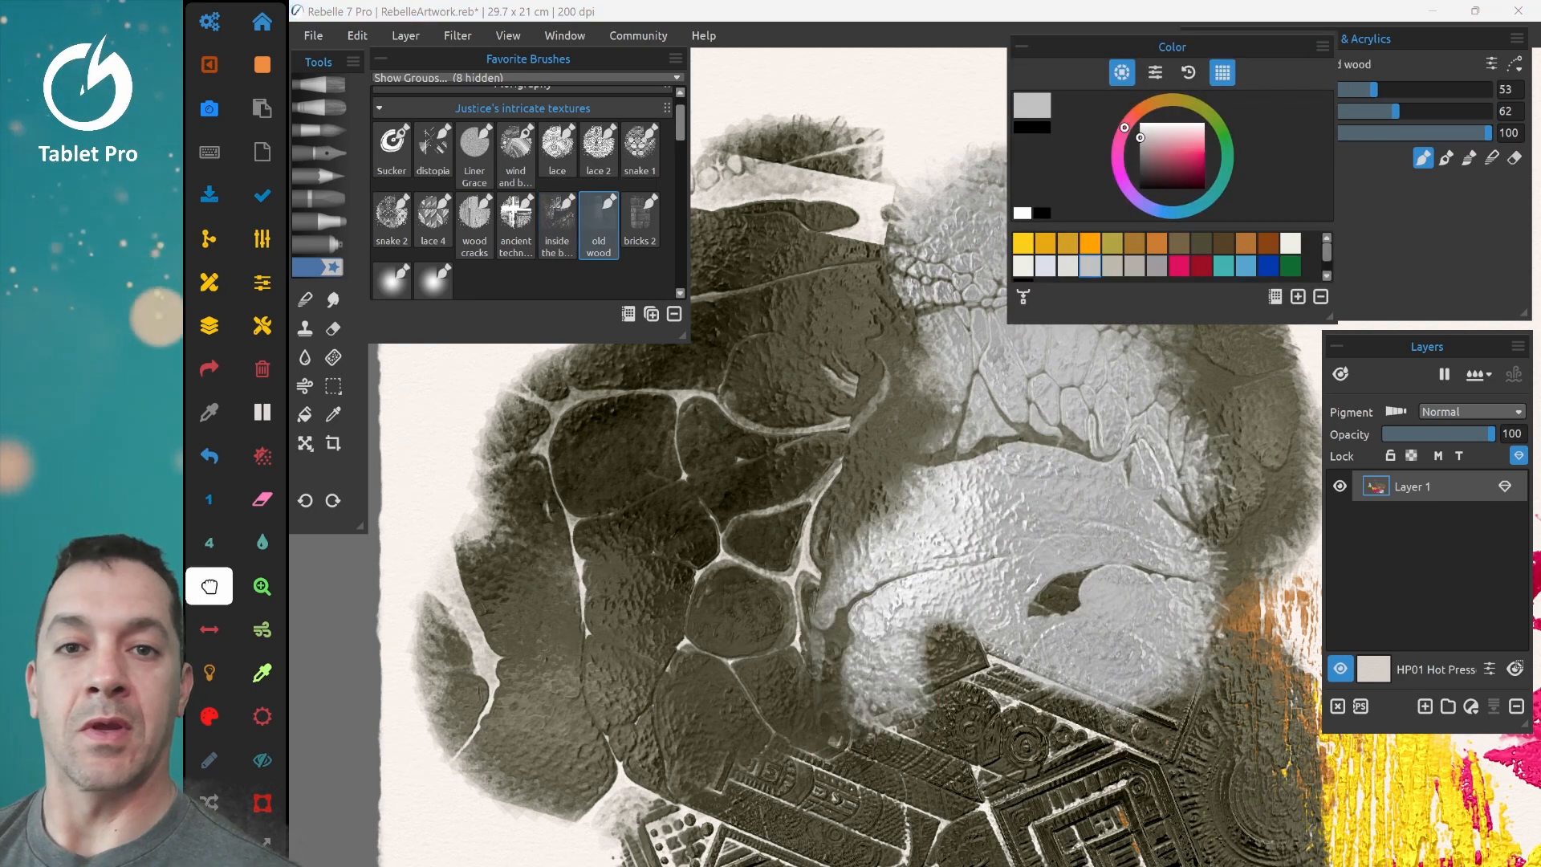
drag(1121, 435, 489, 656)
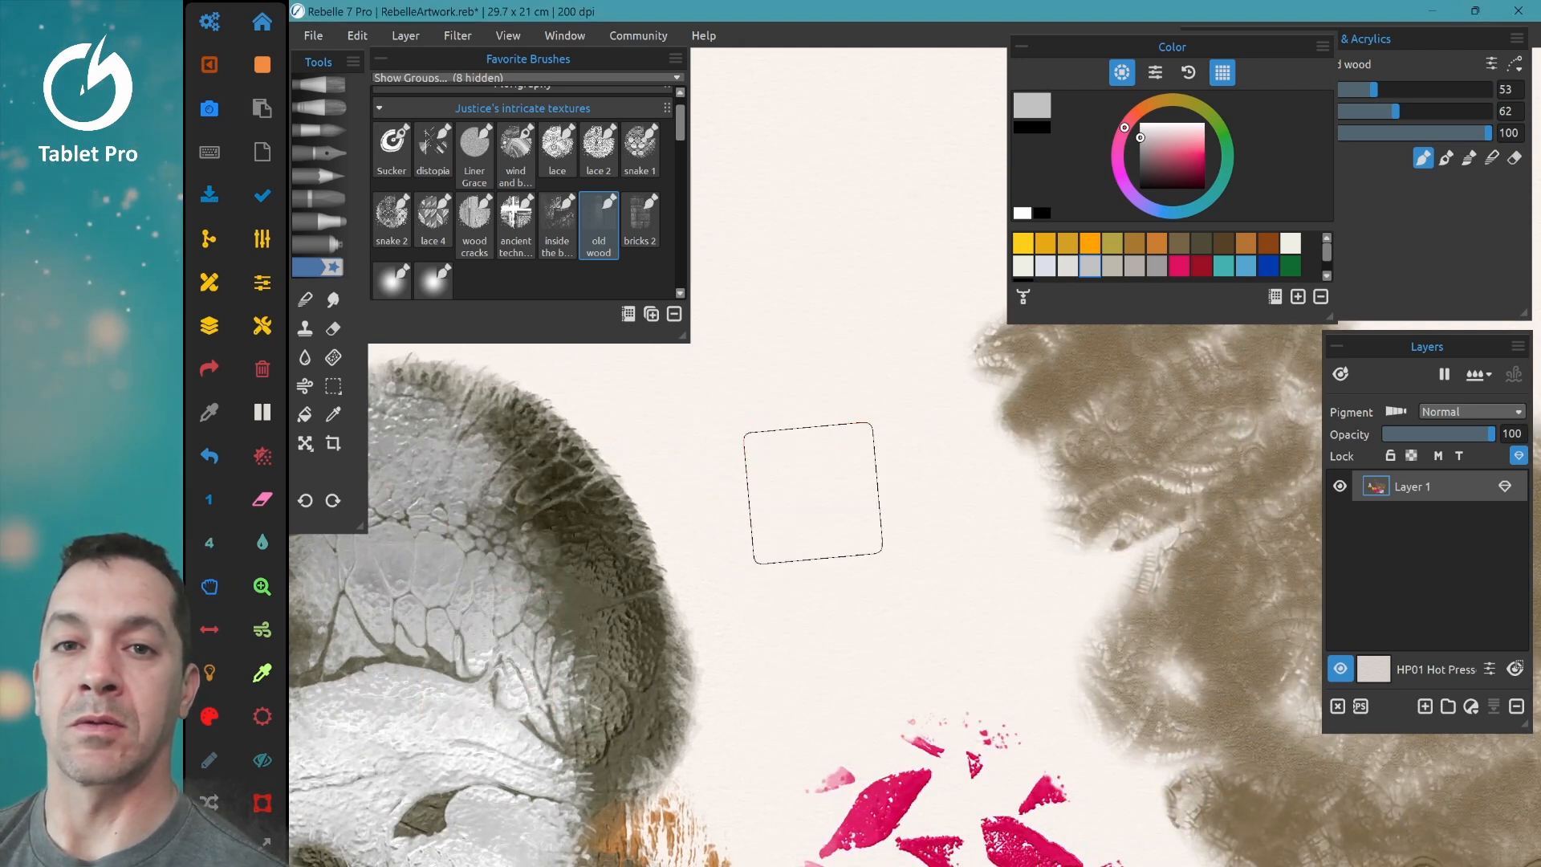
mouse_move(796, 478)
mouse_down()
mouse_move(692, 463)
mouse_move(771, 398)
mouse_up()
mouse_move(788, 465)
mouse_down()
mouse_move(932, 565)
mouse_move(716, 637)
mouse_move(965, 559)
mouse_move(837, 663)
mouse_move(1040, 652)
mouse_move(744, 676)
mouse_move(761, 388)
mouse_move(653, 374)
mouse_move(616, 412)
mouse_up()
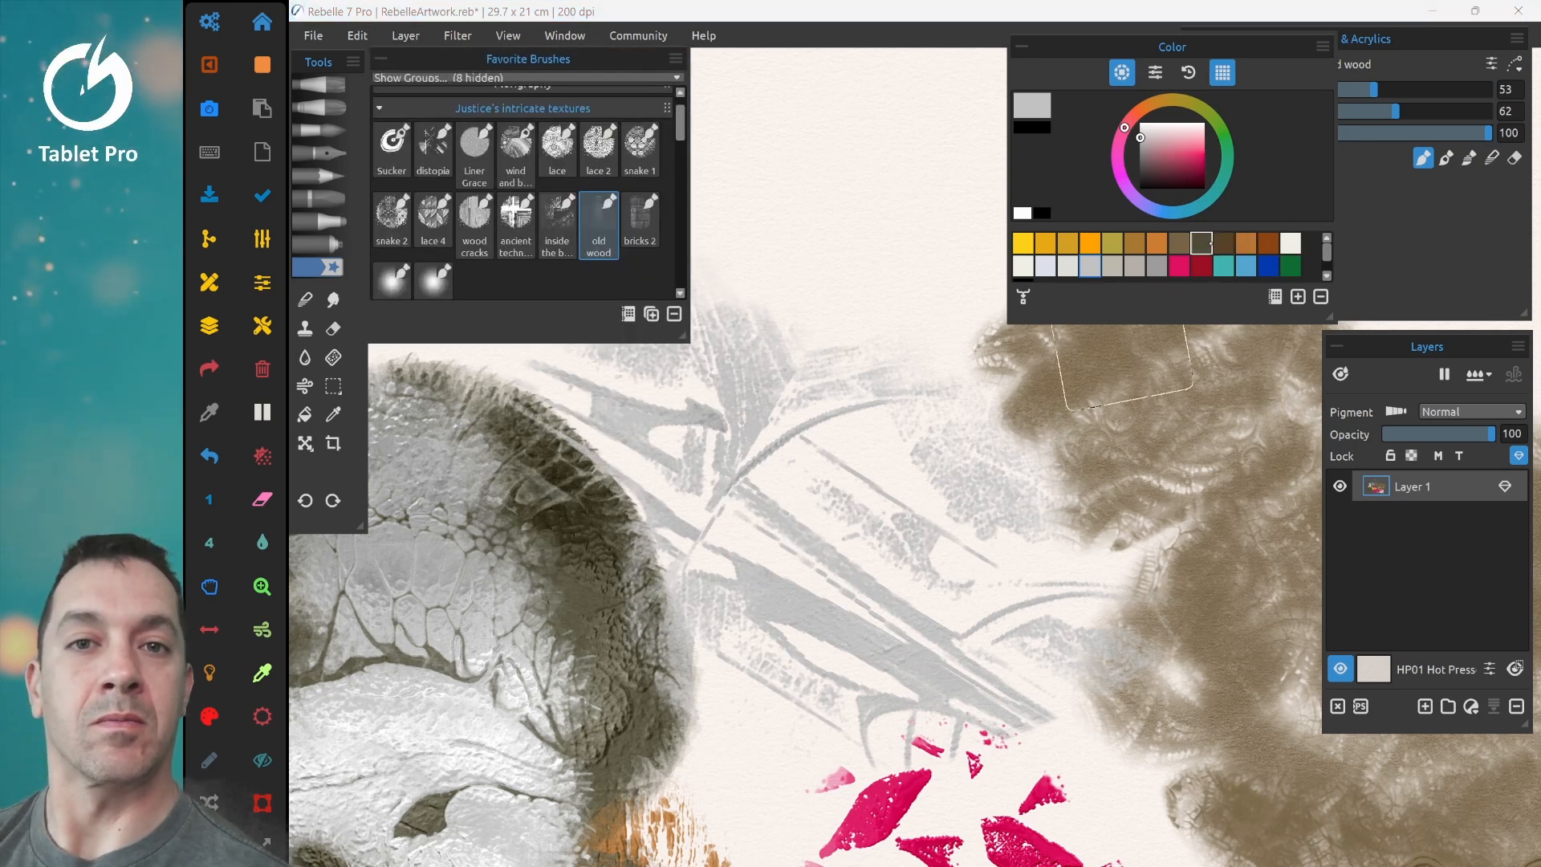
mouse_move(831, 298)
mouse_down()
mouse_move(847, 360)
mouse_move(928, 423)
mouse_move(988, 588)
mouse_move(817, 662)
mouse_move(766, 648)
mouse_move(853, 696)
mouse_move(966, 682)
mouse_move(1039, 742)
mouse_move(876, 764)
mouse_move(1066, 751)
mouse_move(966, 566)
mouse_move(973, 462)
mouse_move(1129, 404)
mouse_move(1040, 569)
mouse_move(1093, 412)
mouse_move(819, 349)
mouse_move(1148, 366)
mouse_move(1071, 638)
mouse_move(949, 665)
mouse_move(872, 556)
mouse_move(866, 245)
mouse_move(909, 203)
mouse_move(825, 227)
mouse_move(1111, 235)
mouse_move(1217, 433)
mouse_move(1140, 546)
mouse_up()
drag(794, 386, 1225, 762)
Step: Paint a dark olive wall with the bricks 2 brush on the blank paper above the beast texture
click(639, 218)
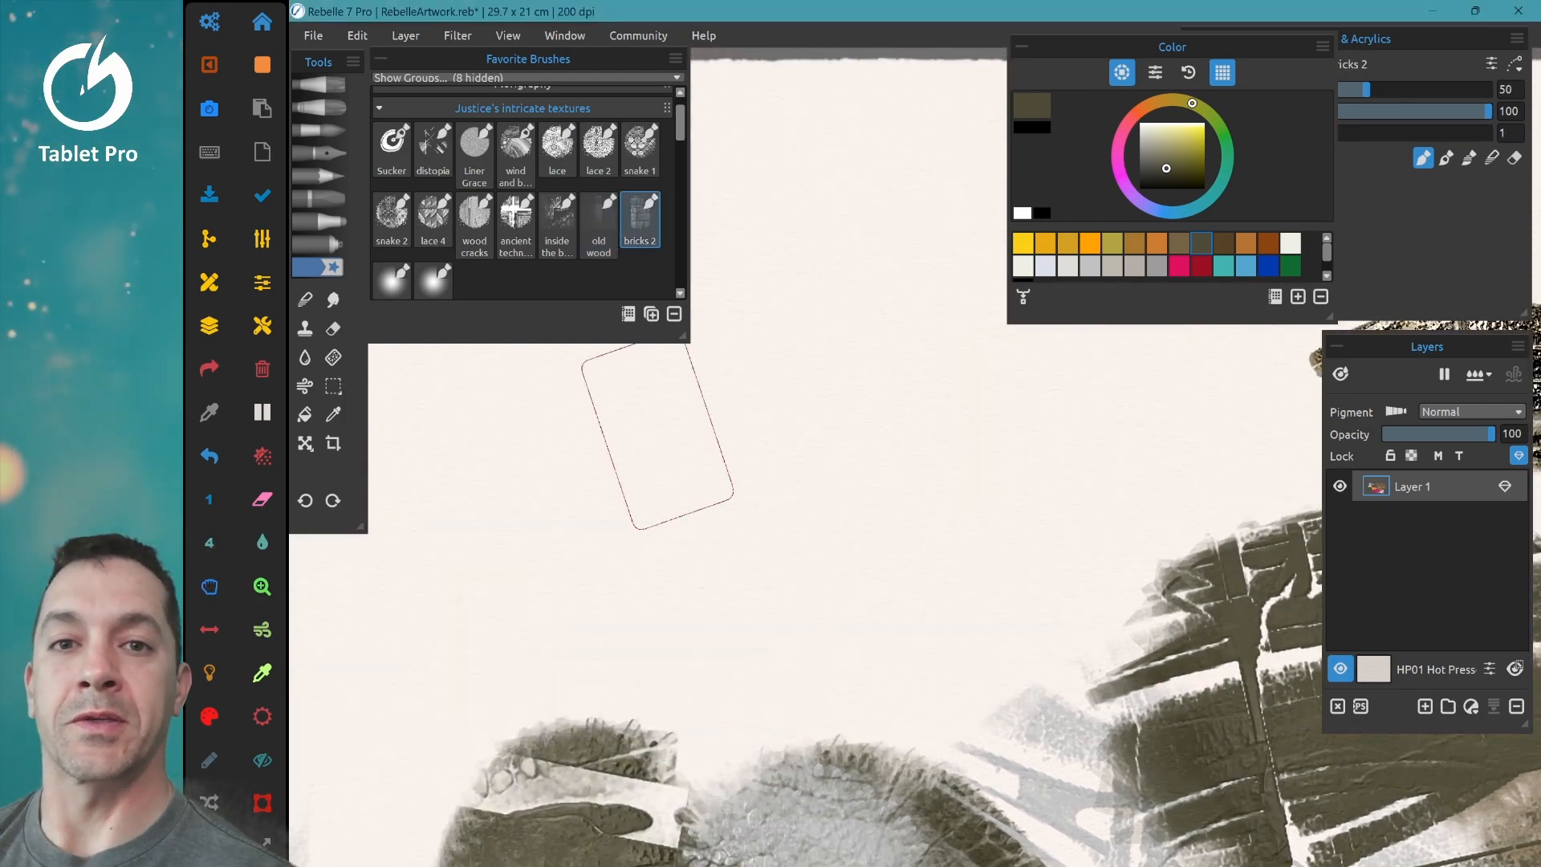
mouse_move(675, 404)
mouse_down()
mouse_move(729, 431)
mouse_move(756, 361)
mouse_move(843, 481)
mouse_move(923, 545)
mouse_move(979, 706)
mouse_move(646, 614)
mouse_up()
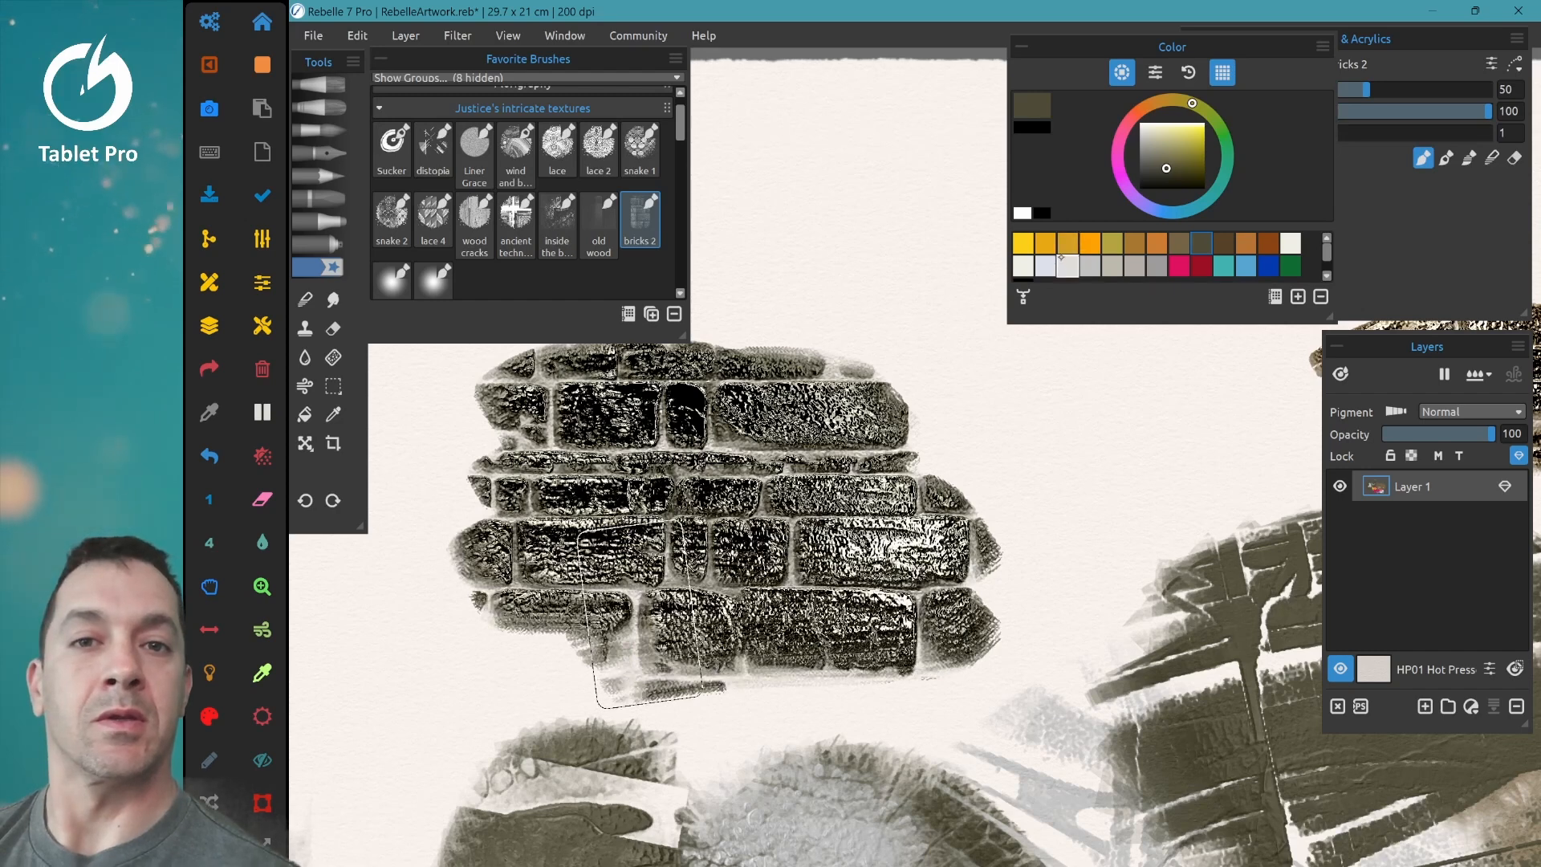
mouse_move(783, 289)
mouse_down()
mouse_move(988, 339)
mouse_move(1058, 394)
mouse_move(921, 454)
mouse_move(1035, 510)
mouse_move(1123, 580)
mouse_move(877, 634)
mouse_up()
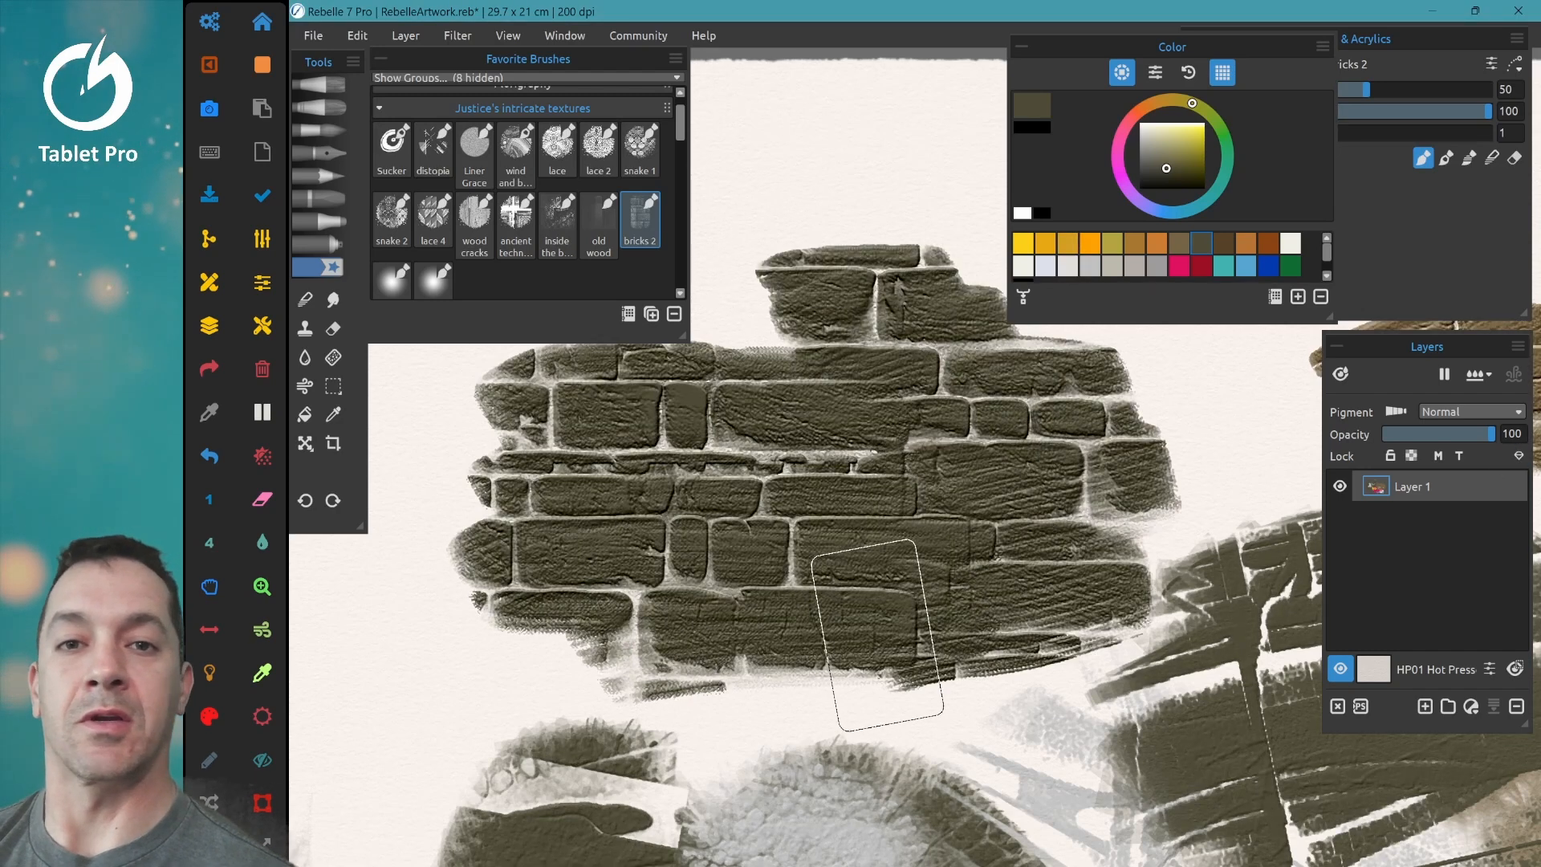
Step: Paint a dark olive watercolor wash with the dragon web flat brush in the paper's corner, reaching the brick wall's edge
mouse_move(782, 363)
mouse_down()
mouse_move(979, 551)
mouse_move(1227, 550)
mouse_move(1139, 493)
mouse_up()
click(393, 282)
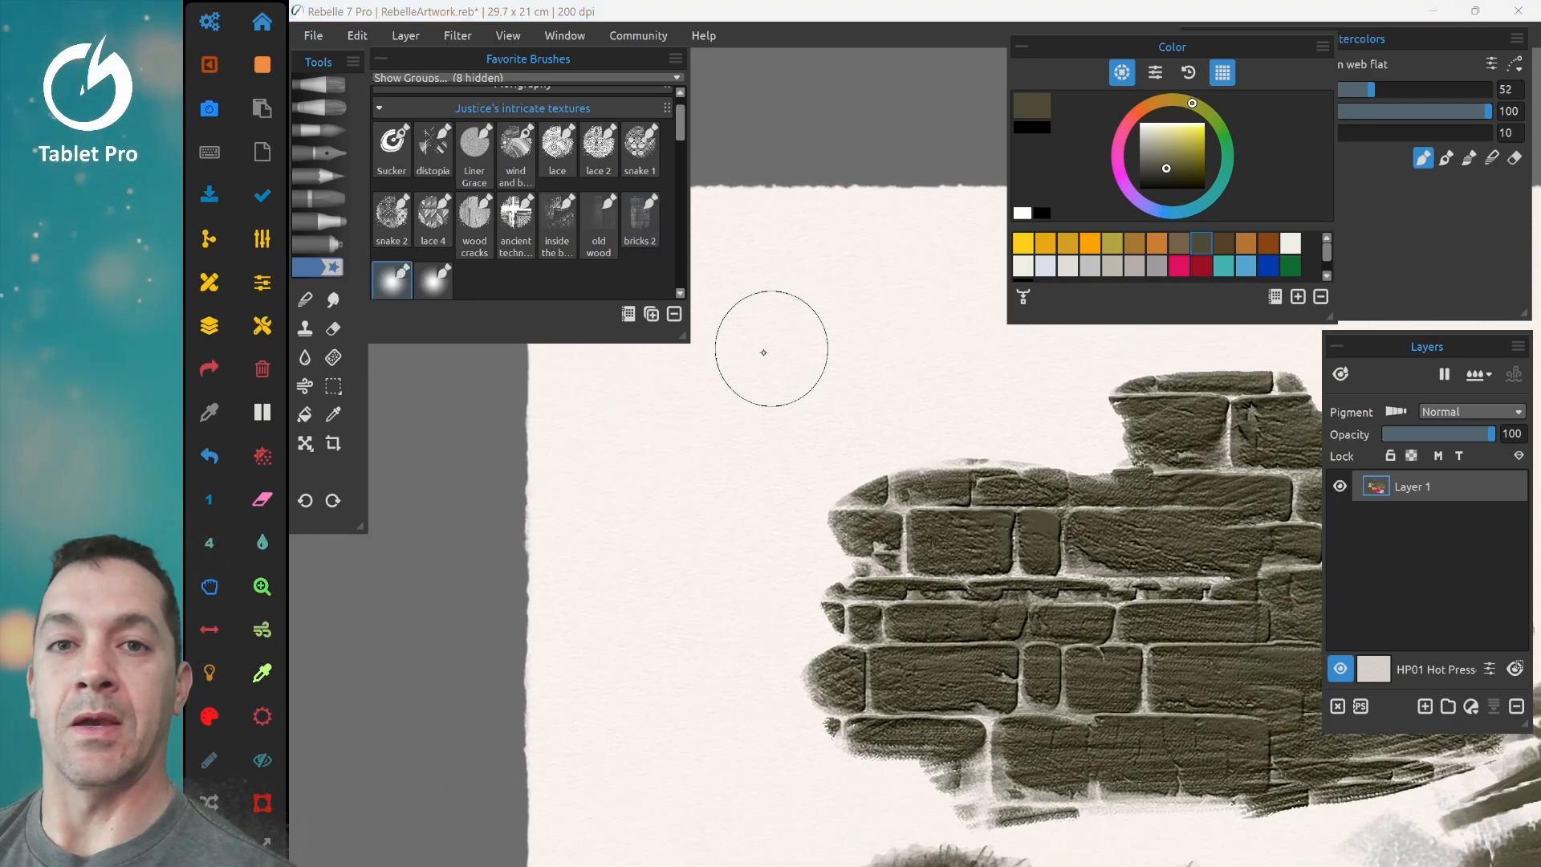
mouse_move(763, 353)
mouse_down()
mouse_move(807, 349)
mouse_move(882, 379)
mouse_move(763, 400)
mouse_move(748, 285)
mouse_move(914, 325)
mouse_move(934, 390)
mouse_move(735, 390)
mouse_up()
drag(782, 315, 995, 348)
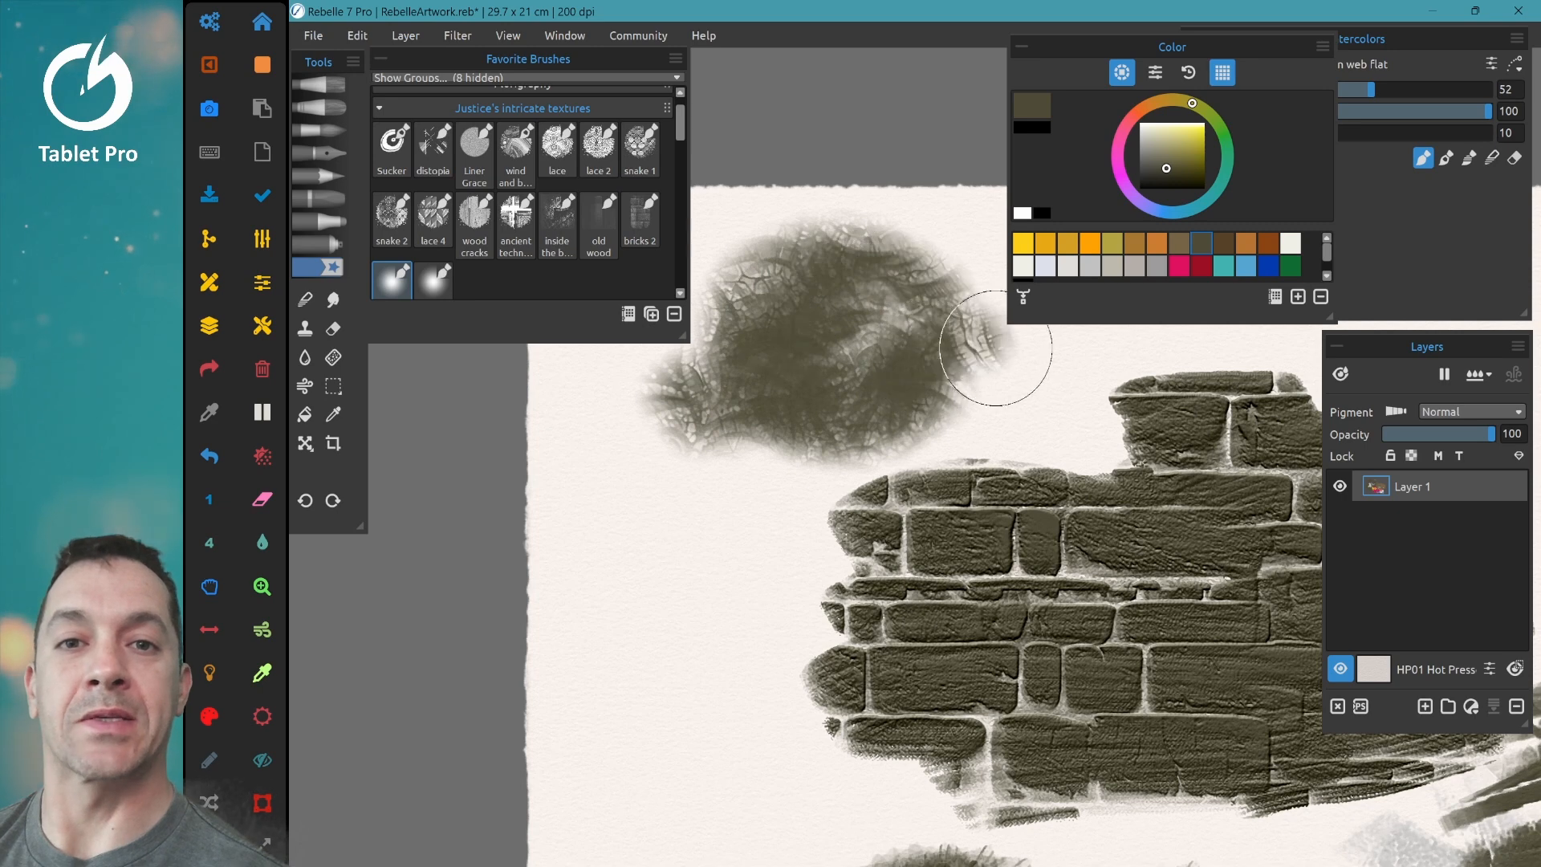
mouse_move(939, 393)
mouse_down()
mouse_move(999, 415)
mouse_move(989, 454)
mouse_move(756, 453)
mouse_move(690, 471)
mouse_move(808, 493)
mouse_move(983, 447)
mouse_up()
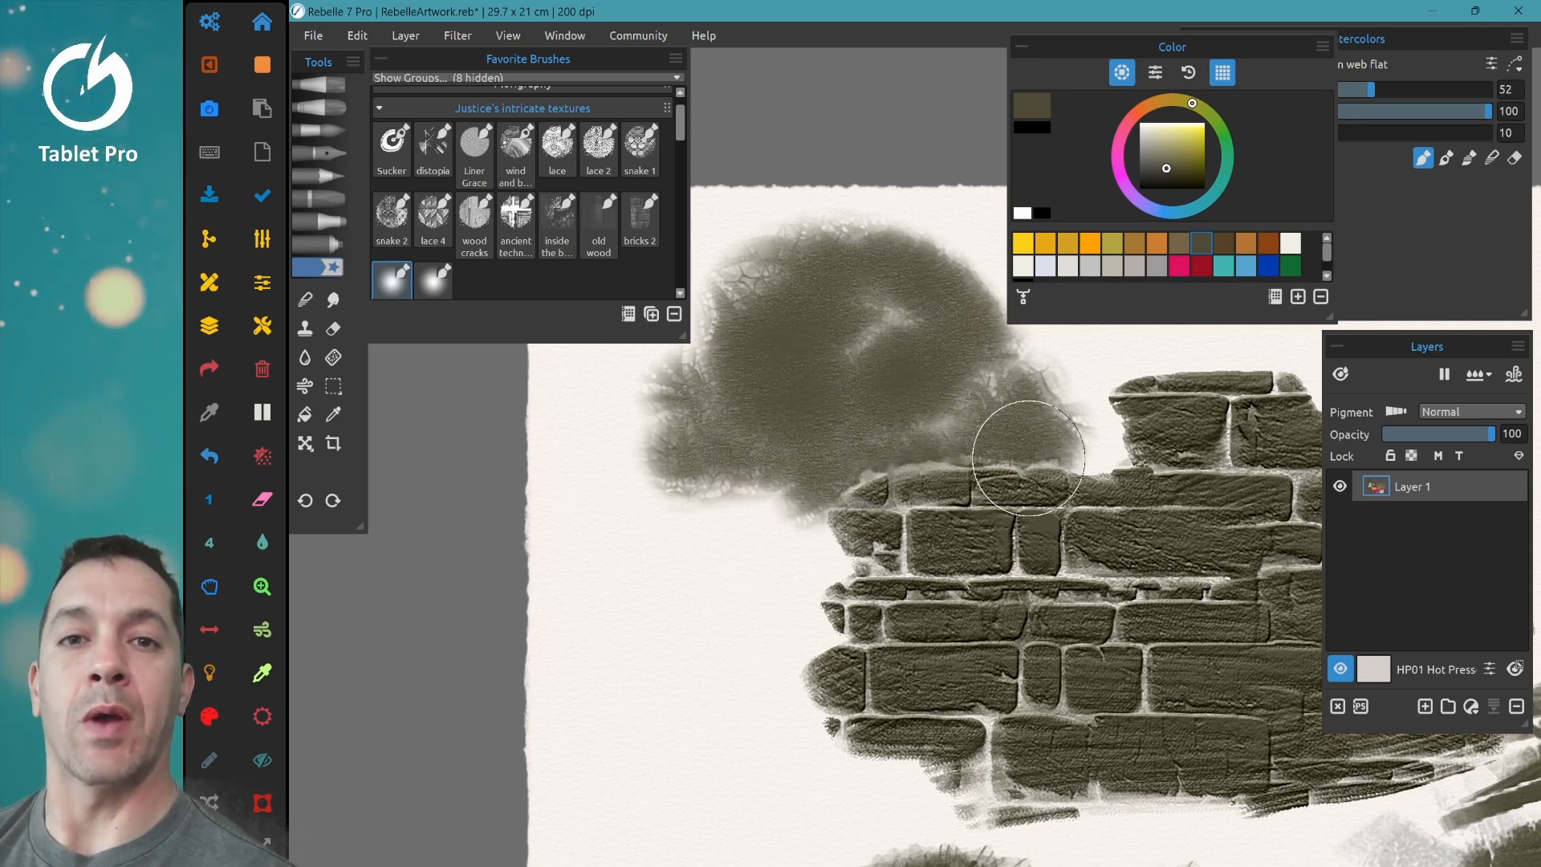
Step: Set the dragon web flat brush's Water to 3 and paint more olive web texture between the wash and the bricks
scroll(959, 427, up, 3)
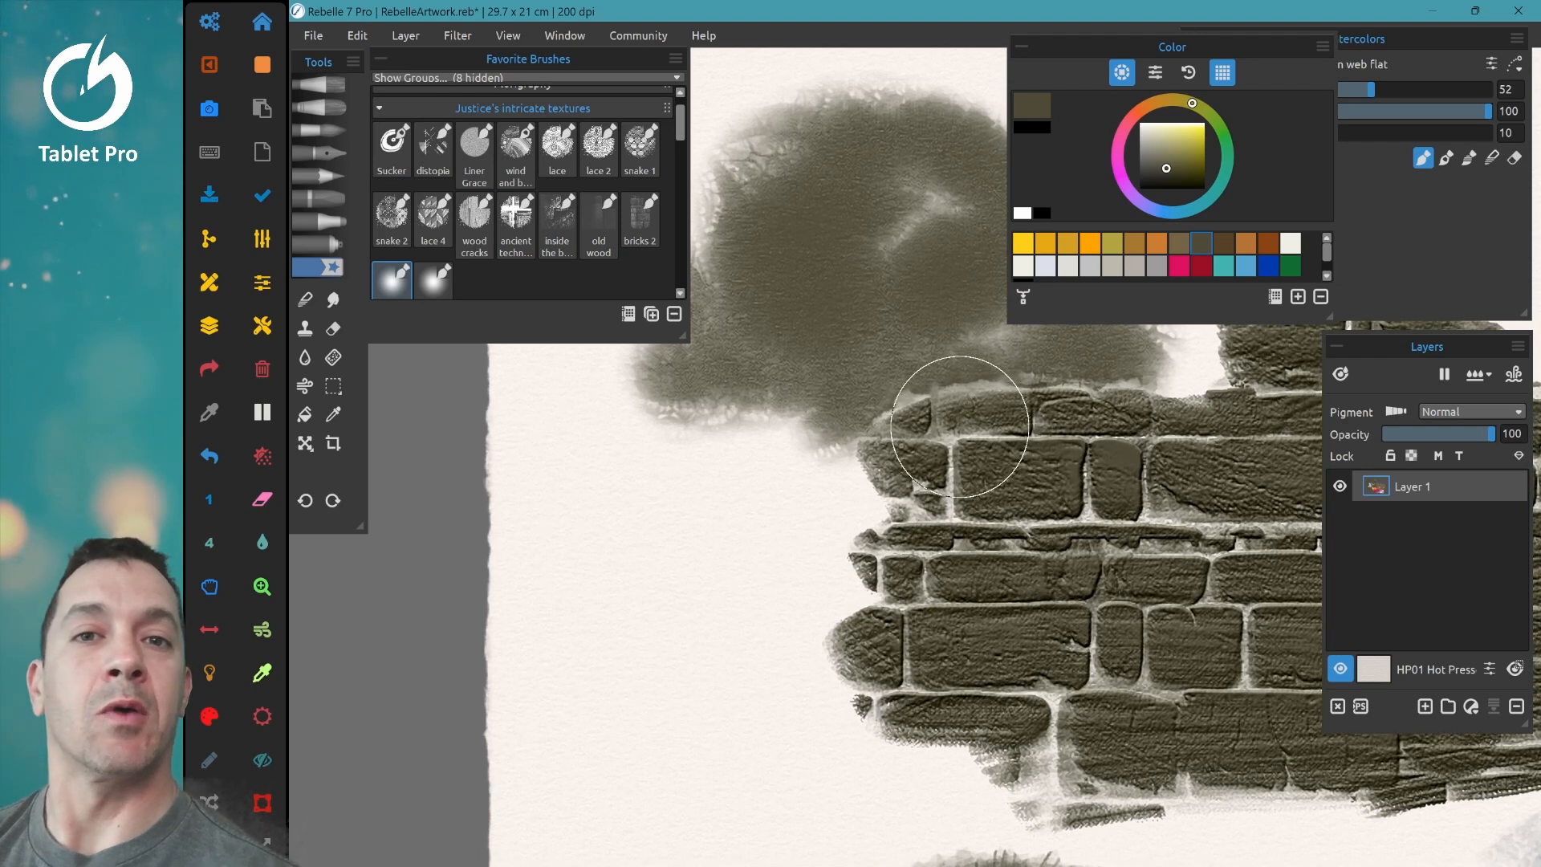
drag(1252, 47, 1124, 79)
drag(1267, 133, 1257, 133)
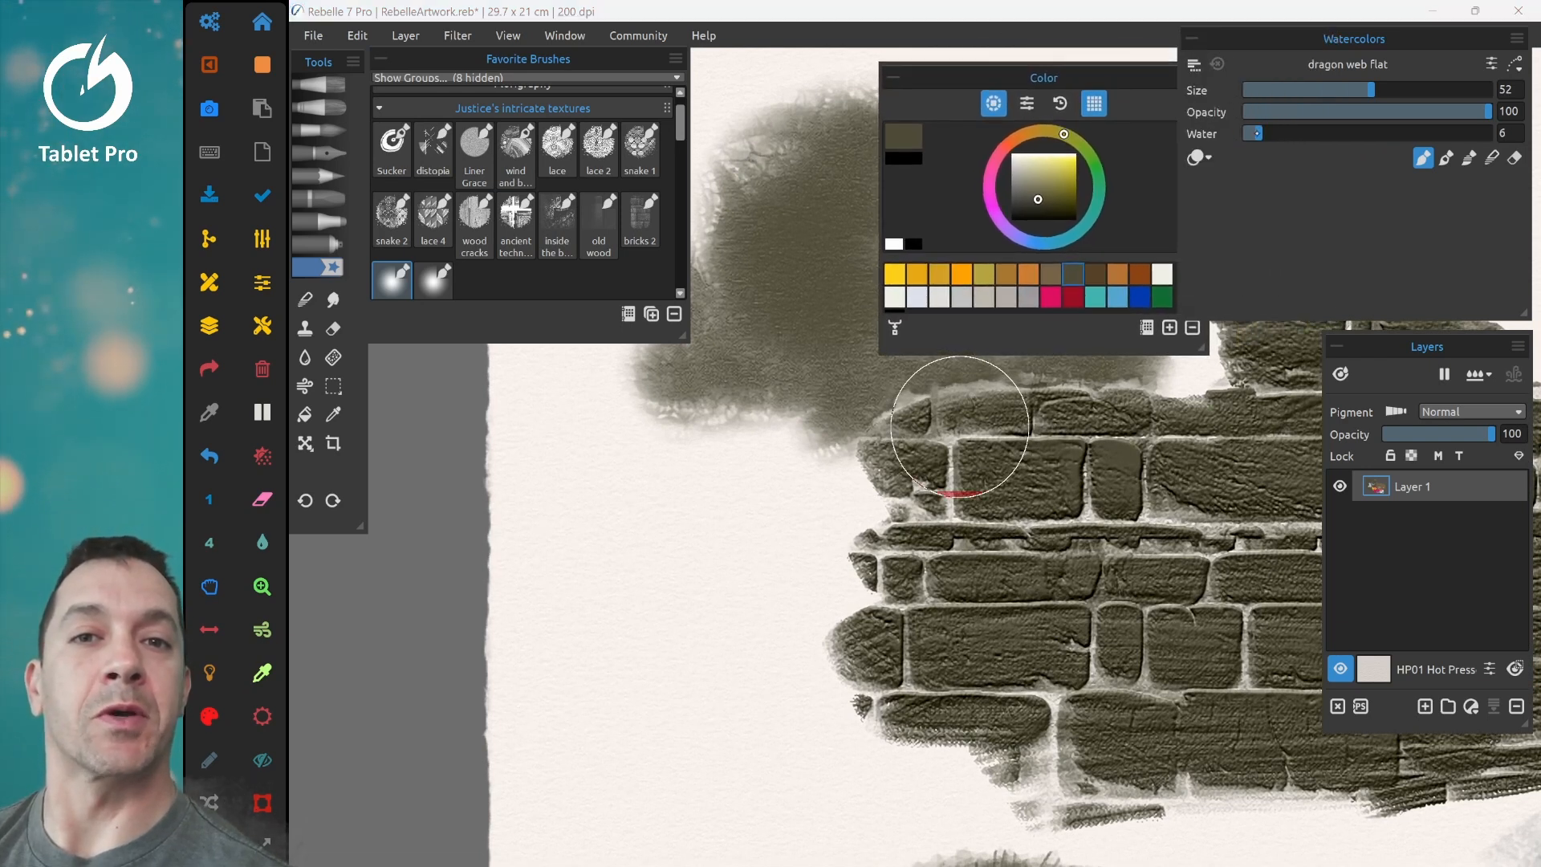
mouse_move(566, 514)
mouse_down()
mouse_move(585, 492)
mouse_move(879, 541)
mouse_move(966, 604)
mouse_up()
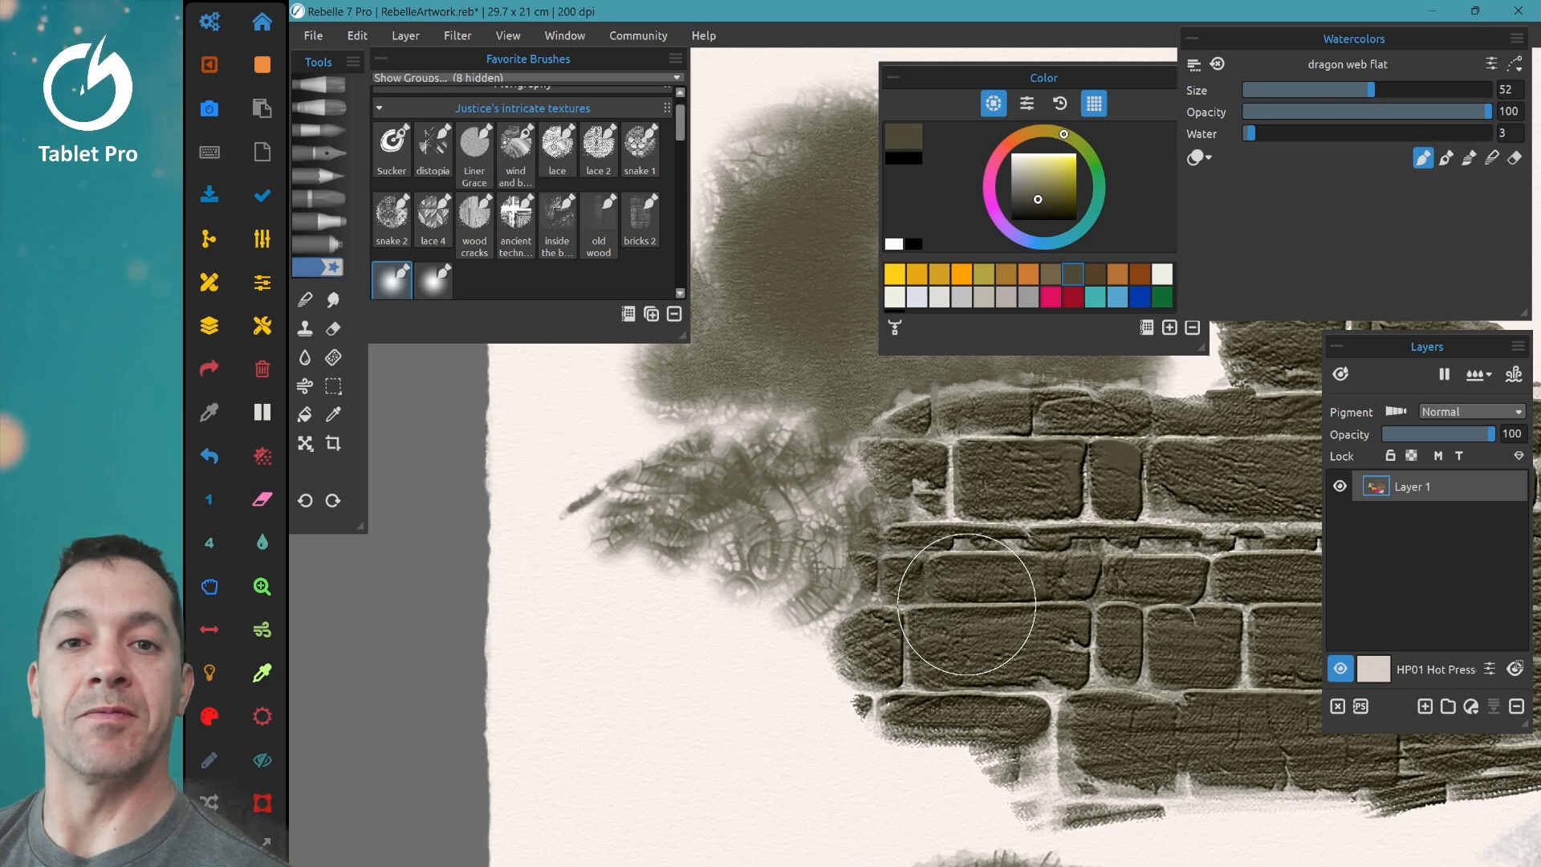
Step: Paint dark olive dragon bloom patterns below the web texture, extending over the edges of the bricks and beast texture
scroll(976, 511, down, 4)
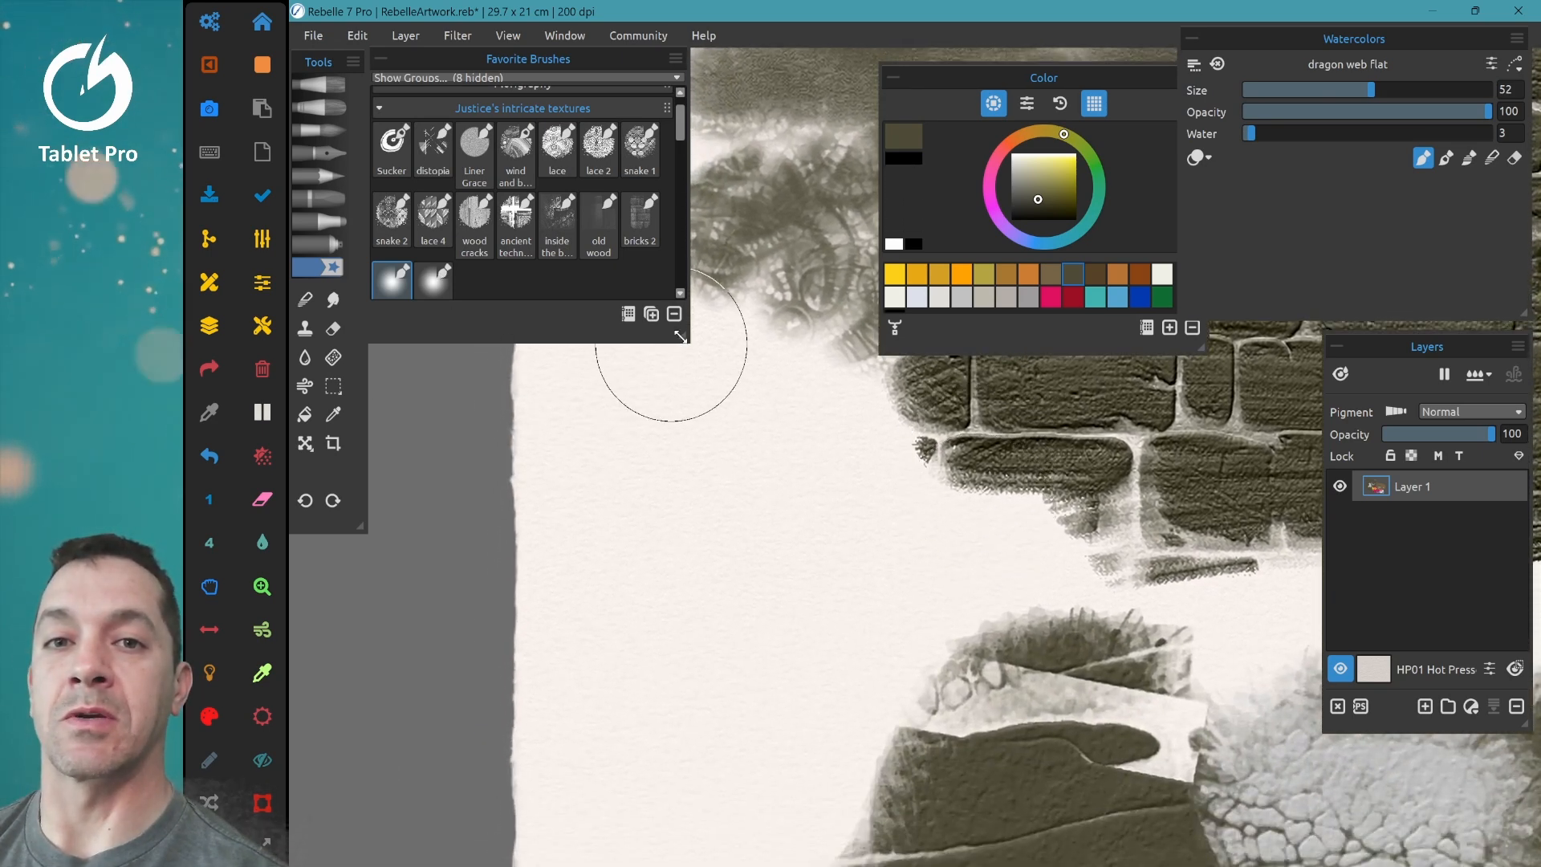
drag(679, 337, 685, 370)
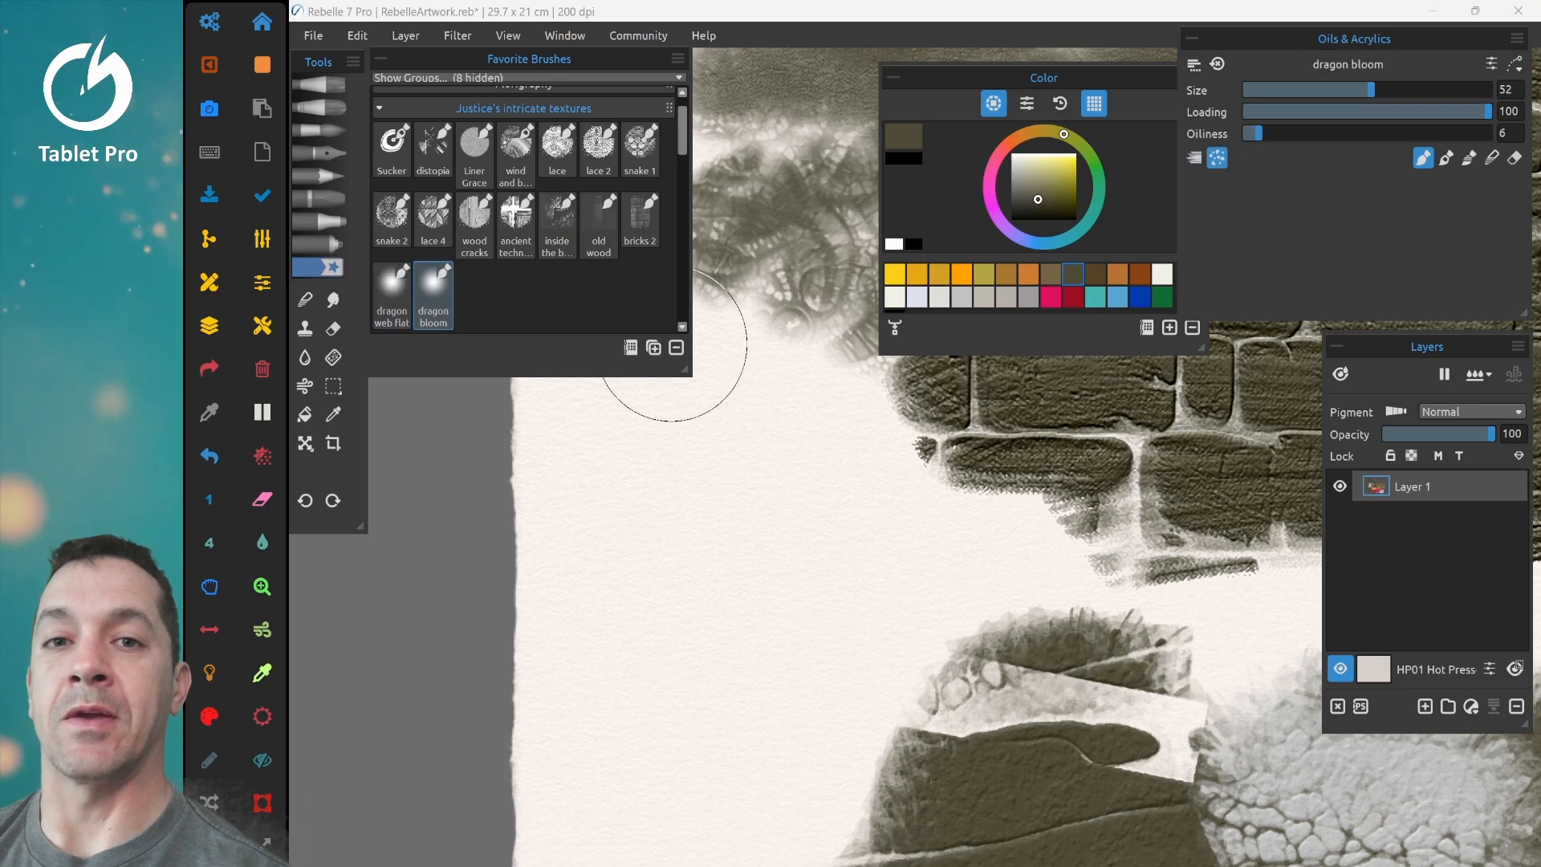
mouse_move(630, 459)
mouse_down()
mouse_move(754, 388)
mouse_move(662, 452)
mouse_move(781, 492)
mouse_move(882, 482)
mouse_move(919, 610)
mouse_move(1101, 549)
mouse_up()
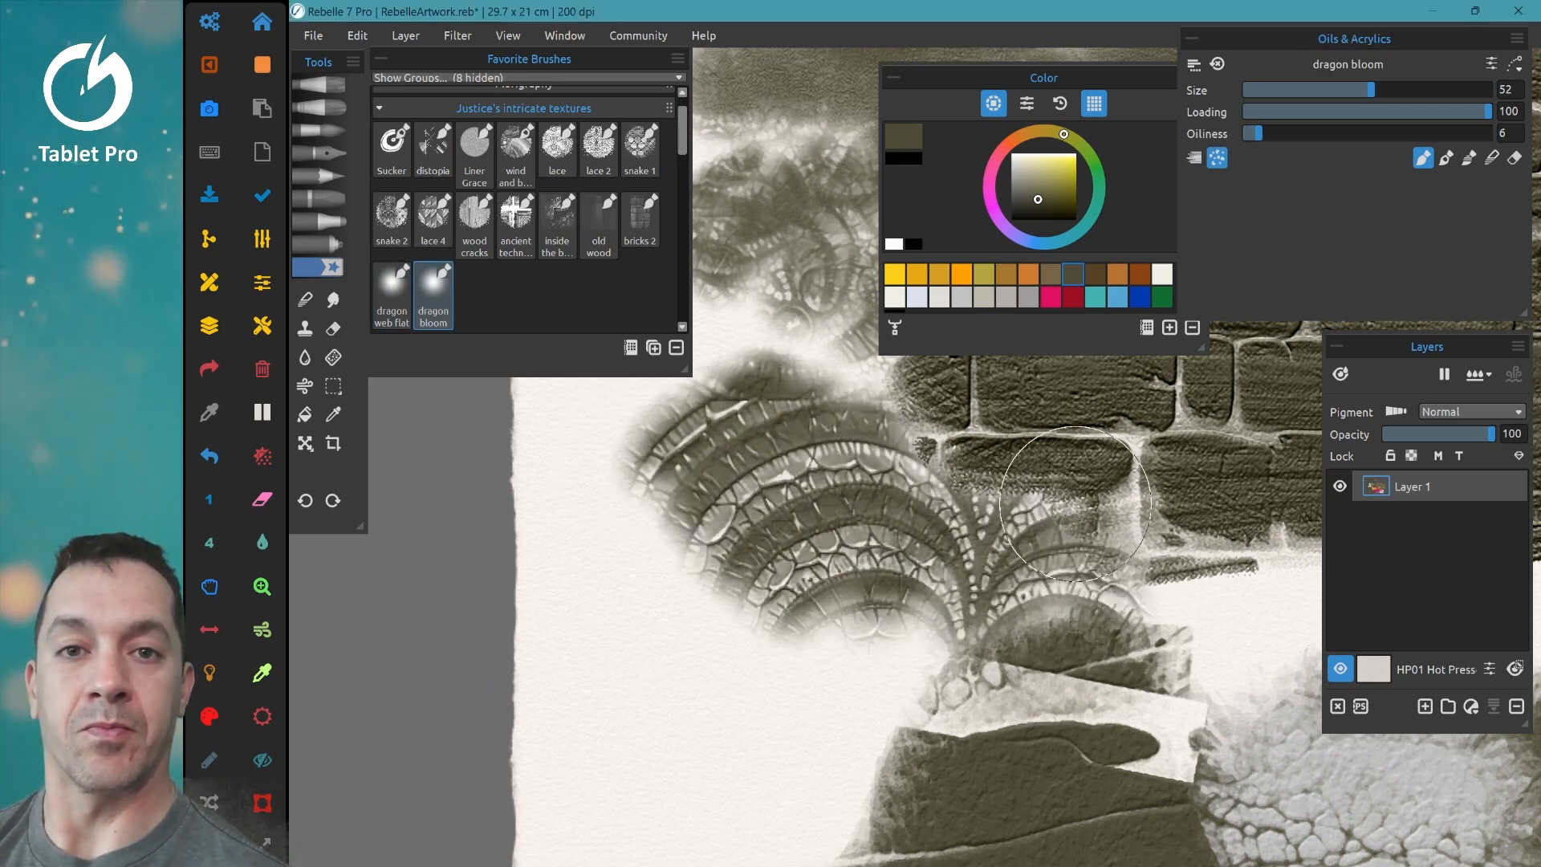
mouse_move(999, 468)
mouse_down()
mouse_move(794, 362)
mouse_move(722, 377)
mouse_move(650, 458)
mouse_move(674, 579)
mouse_move(712, 641)
mouse_up()
mouse_move(771, 734)
mouse_down()
mouse_move(857, 660)
mouse_move(868, 716)
mouse_move(722, 746)
mouse_move(774, 735)
mouse_up()
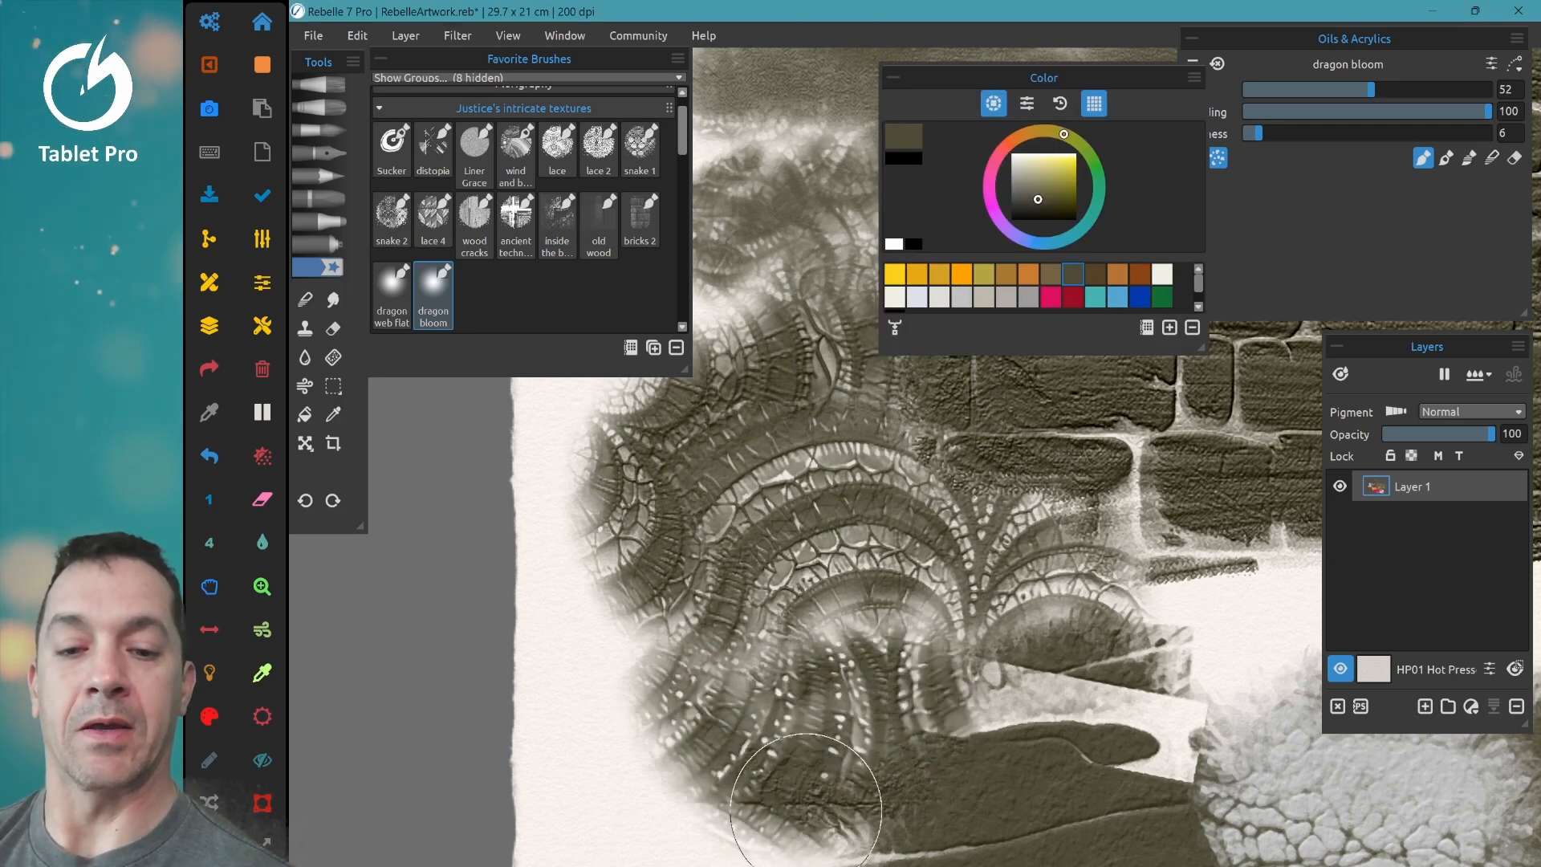
mouse_move(806, 802)
mouse_down()
mouse_move(722, 770)
mouse_move(626, 594)
mouse_move(897, 684)
mouse_up()
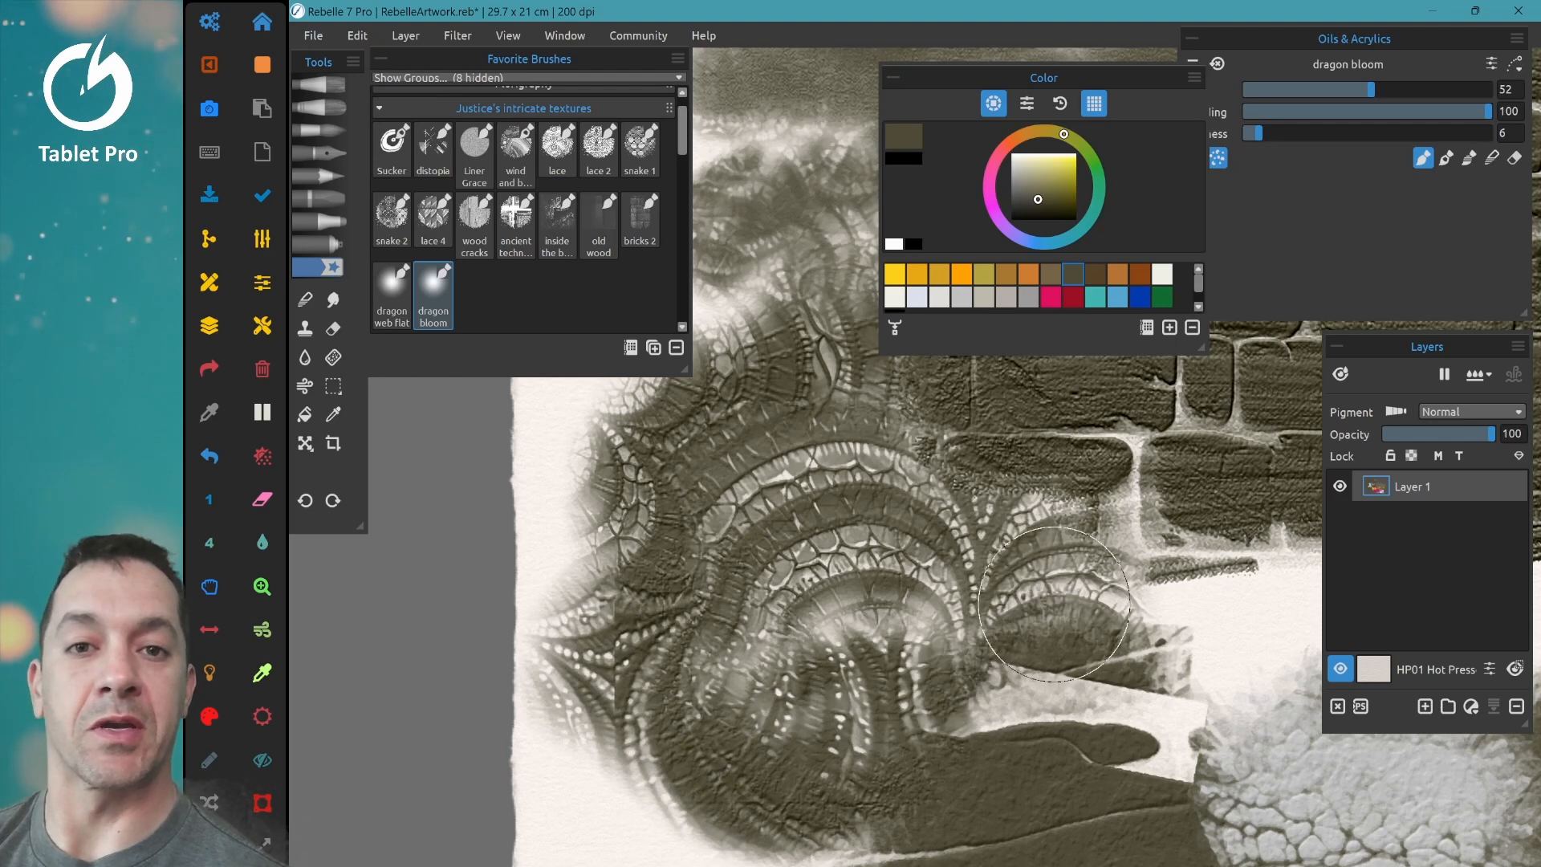
mouse_move(1054, 604)
mouse_down()
mouse_move(1139, 682)
mouse_move(1236, 722)
mouse_move(1140, 771)
mouse_move(1076, 570)
mouse_move(1141, 683)
mouse_up()
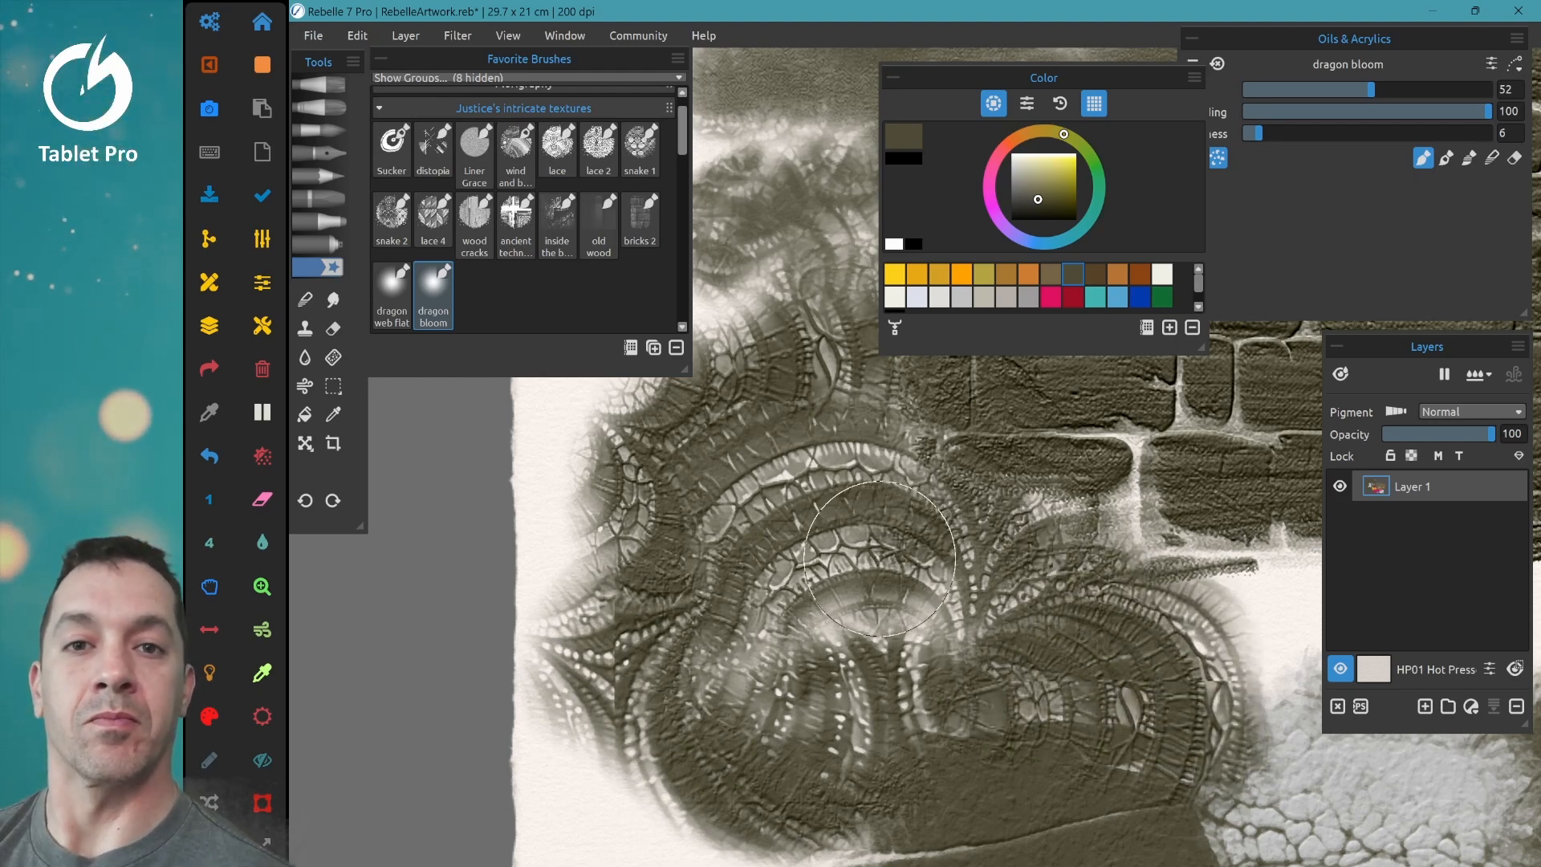
Step: Tint the dragon bloom pattern and the edge of the gray beast texture crimson with the dragon web flat brush
scroll(1169, 482, down, 2)
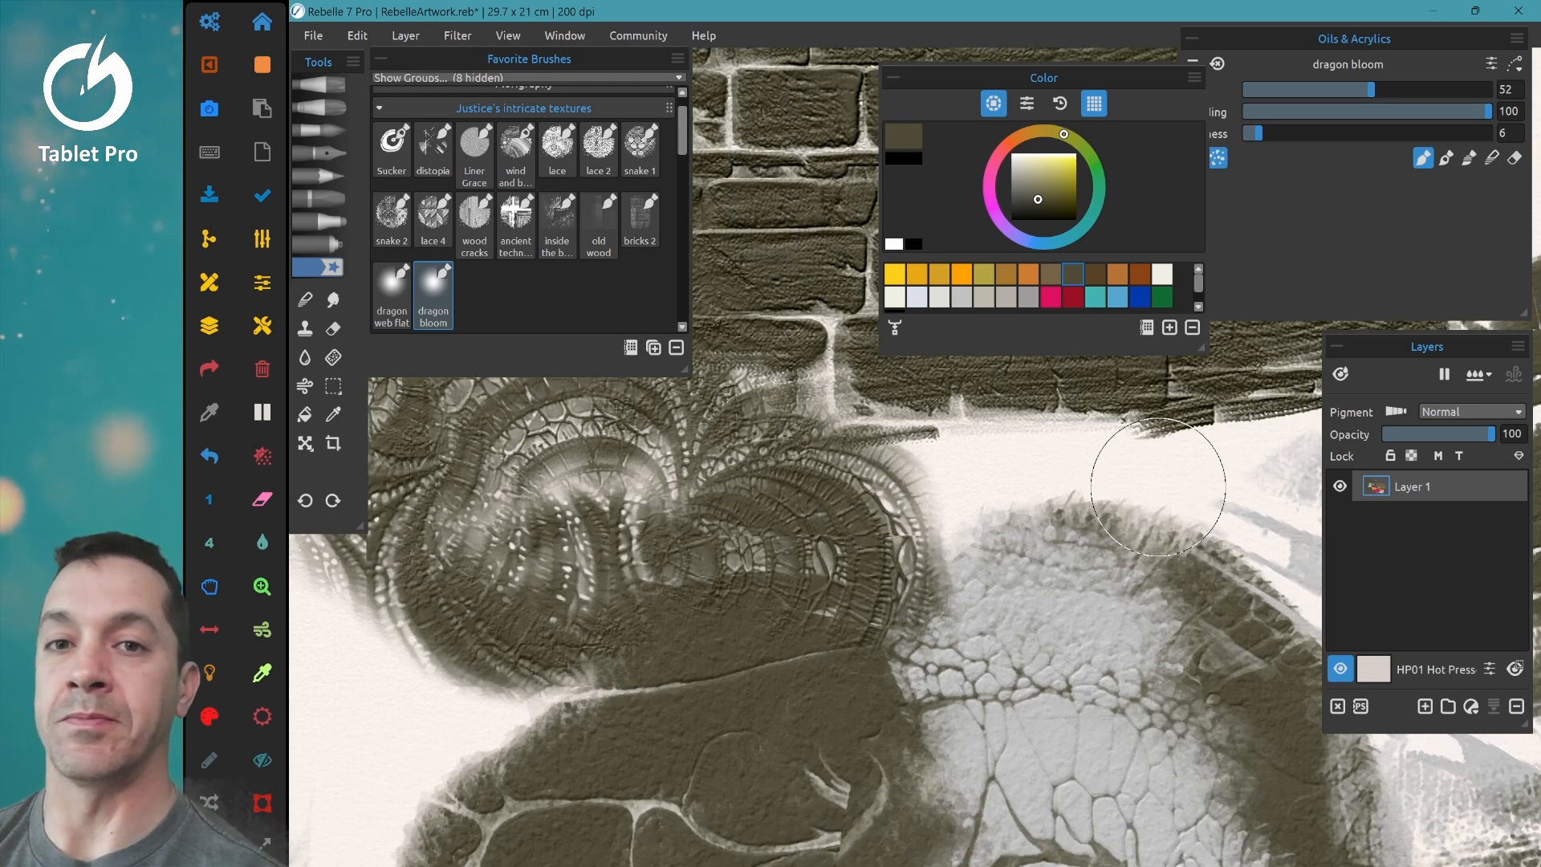
click(400, 286)
mouse_move(545, 490)
mouse_down()
mouse_move(706, 433)
mouse_move(981, 569)
mouse_move(1016, 691)
mouse_up()
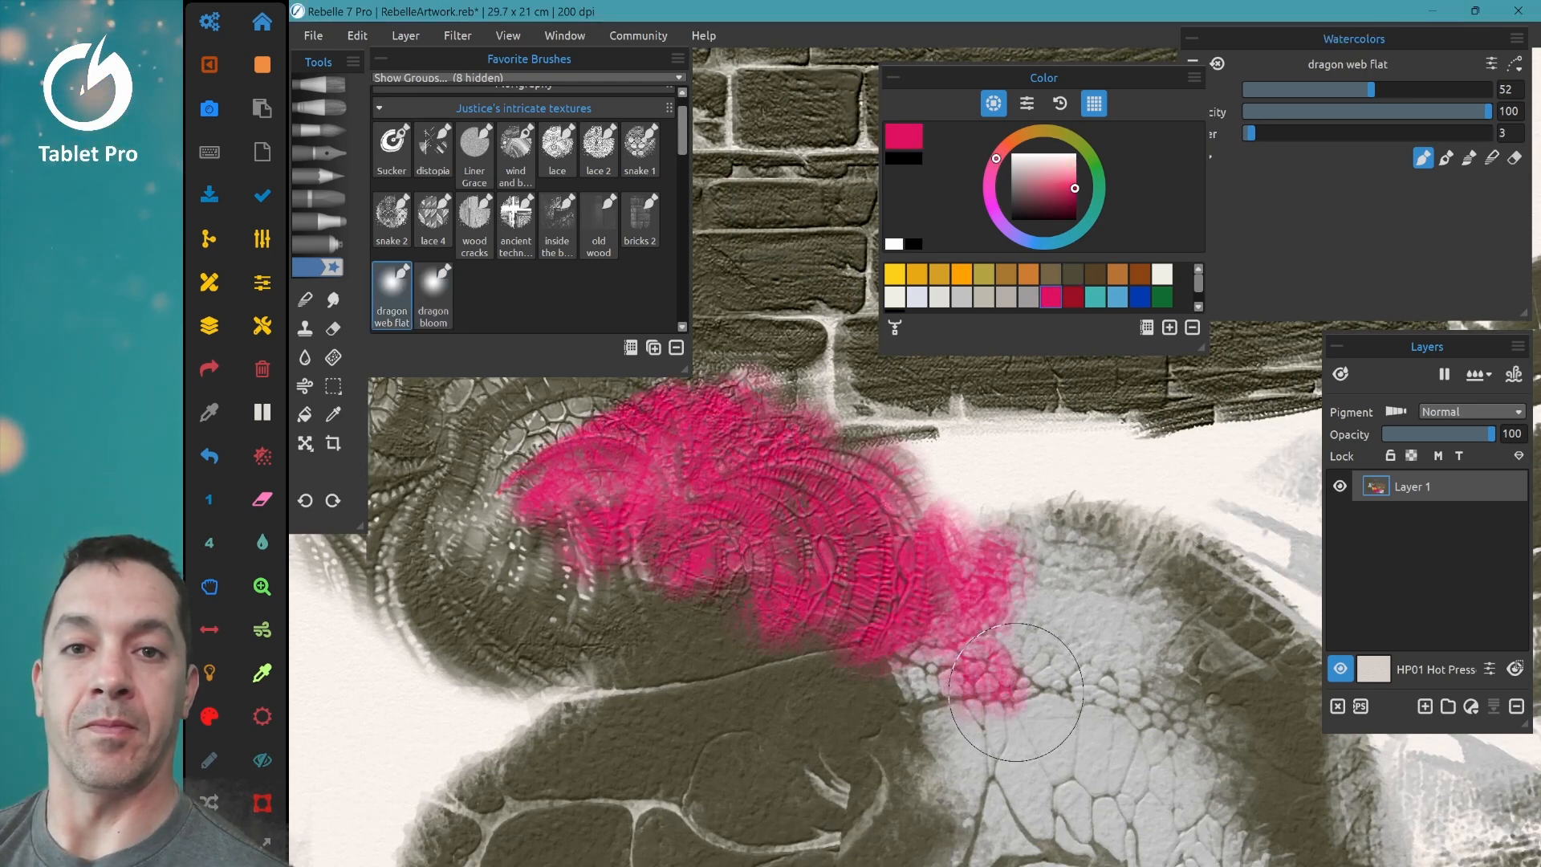
Step: Choose the Real Watercolor brush from the Grace Justice Watercolor set for painting between the beast and wood textures
scroll(888, 726, down, 3)
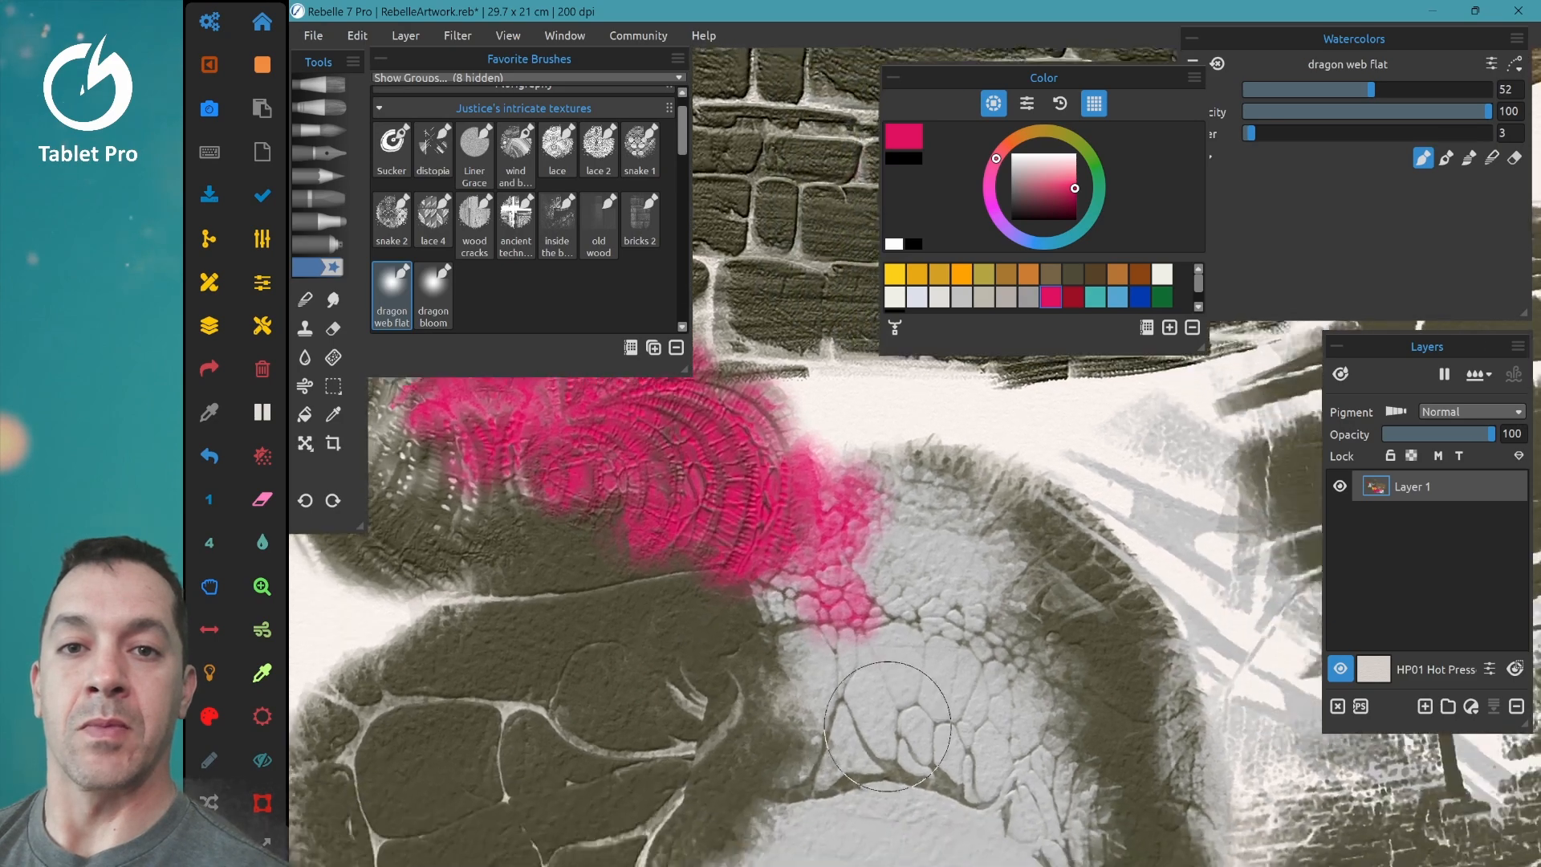
scroll(926, 723, down, 1)
drag(927, 723, 815, 682)
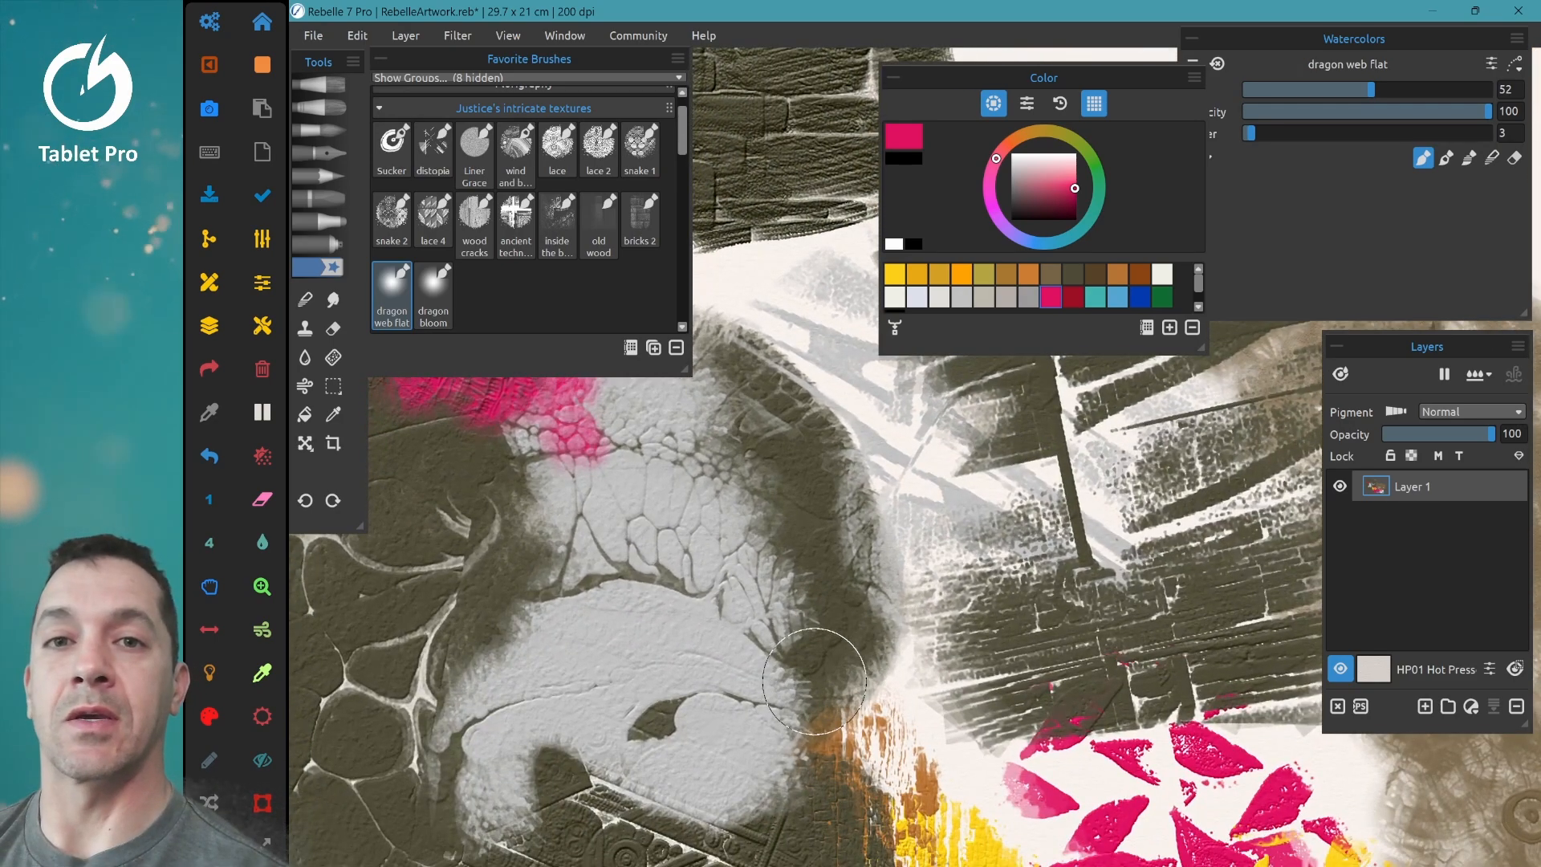
scroll(694, 129, up, 2)
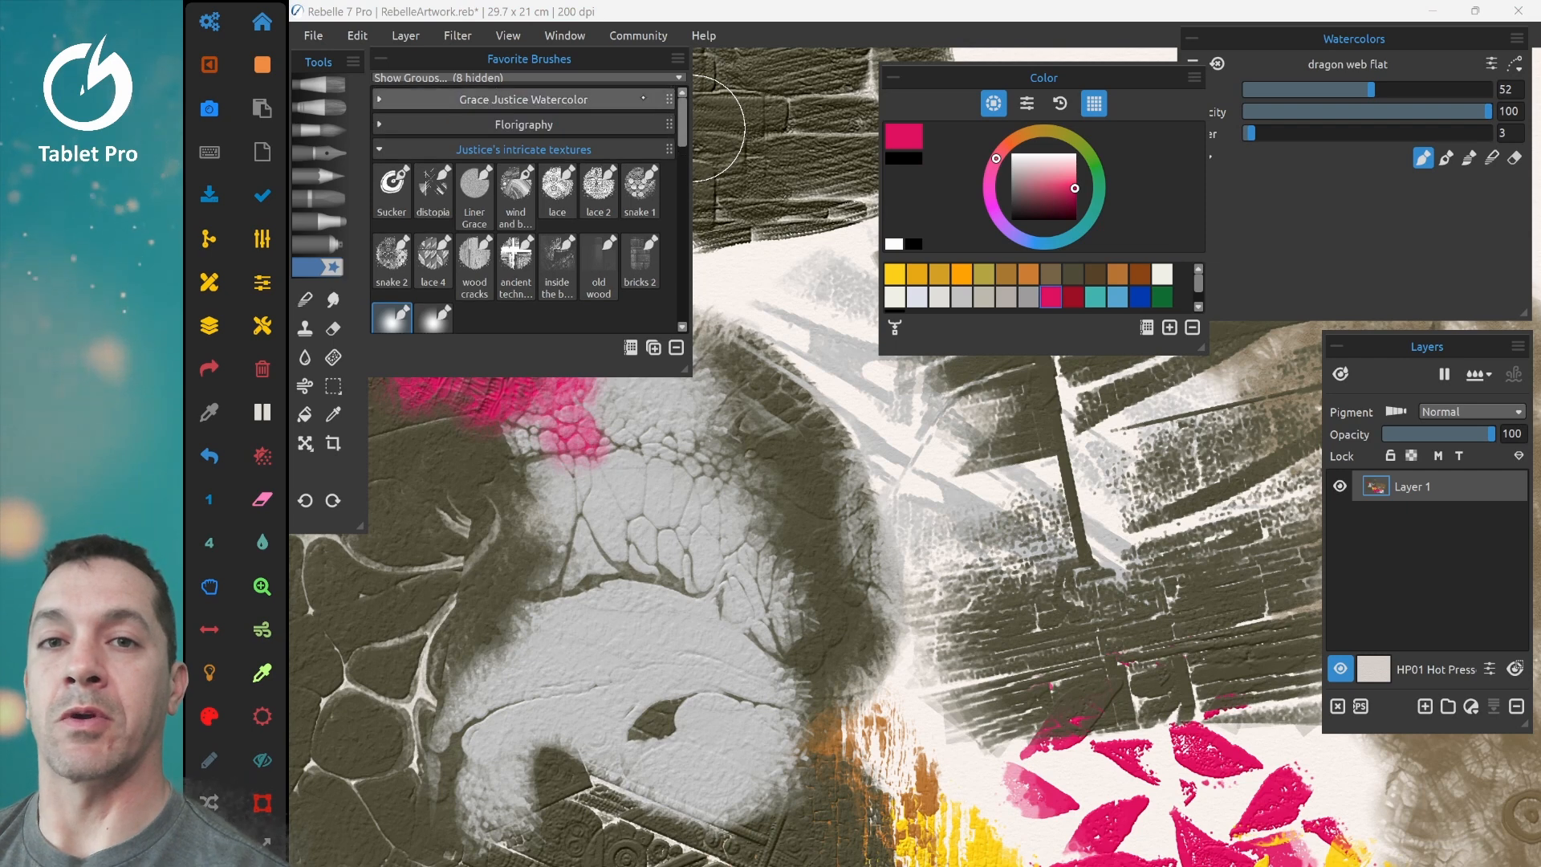
click(523, 98)
click(434, 143)
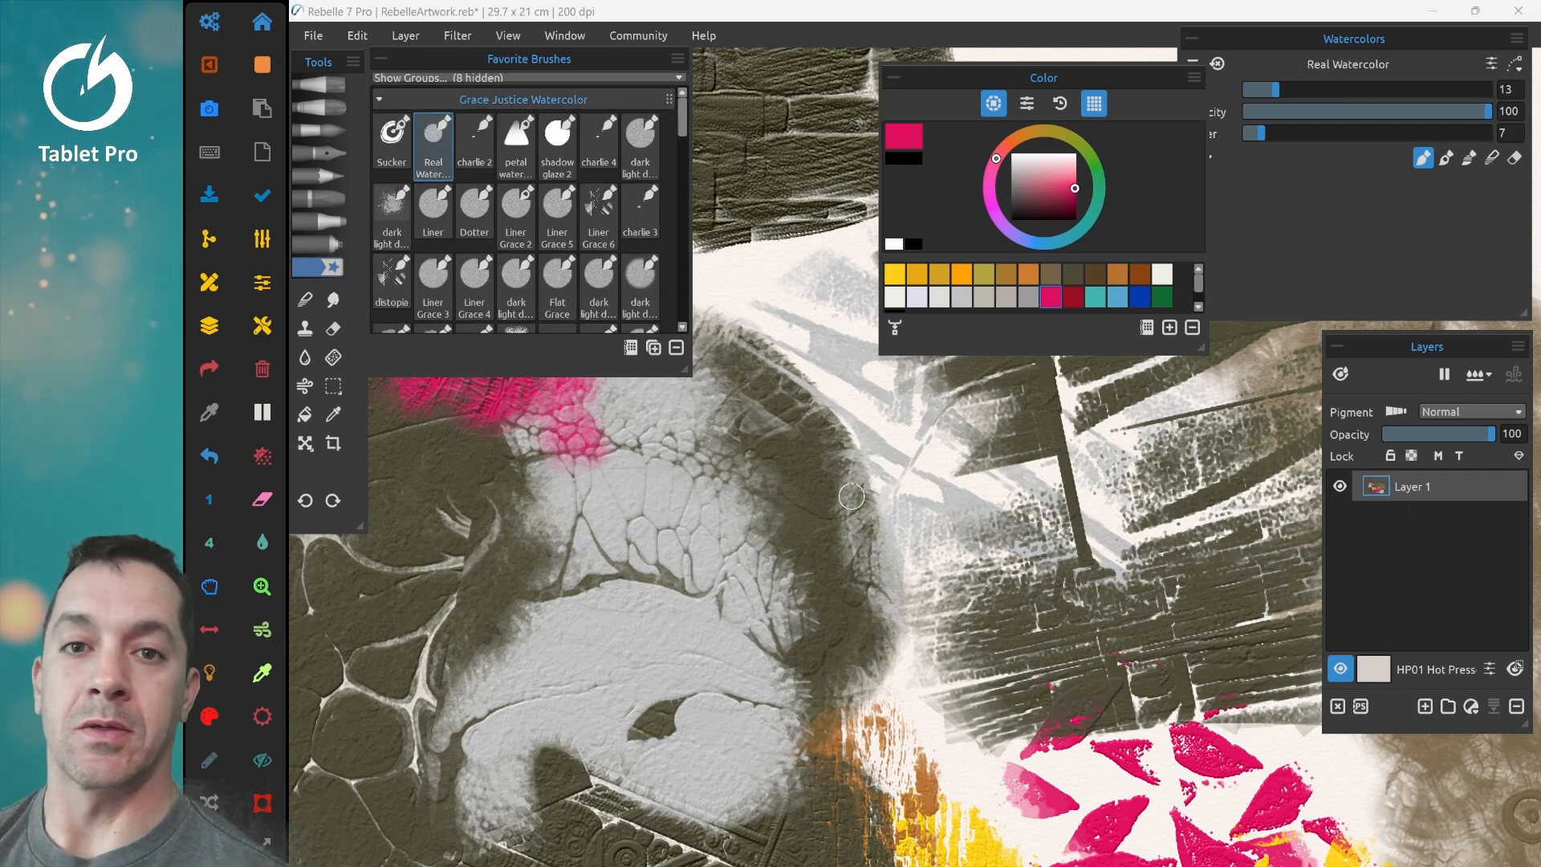
Step: Paint a crimson wash over the wood texture and a teal wash across the beast scales, using Size 47 and Water 16 for the teal
drag(855, 497, 1123, 501)
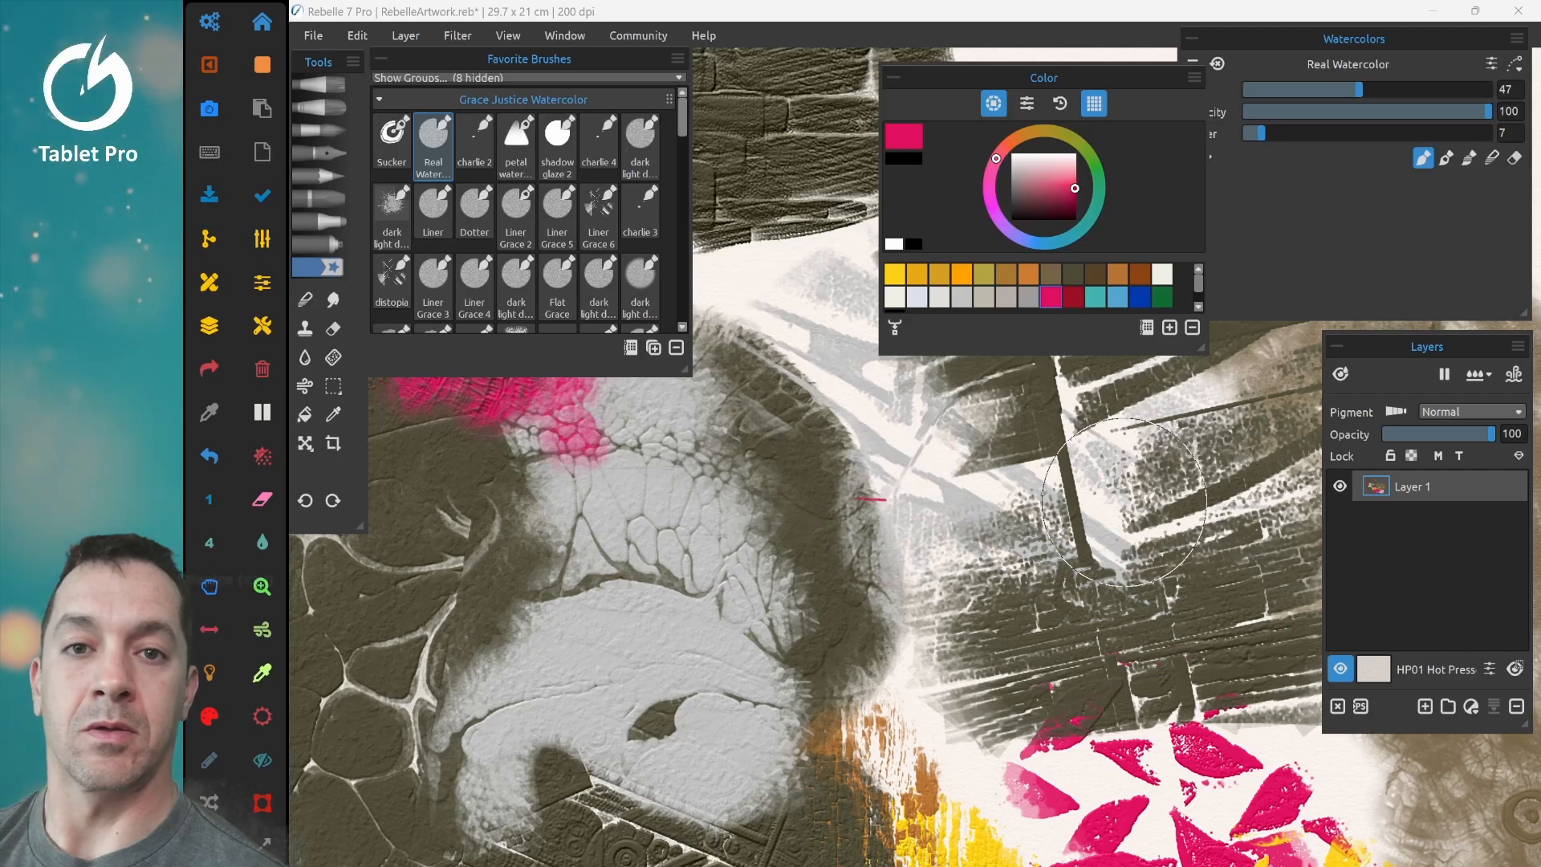
mouse_move(826, 466)
mouse_down()
mouse_move(947, 421)
mouse_move(786, 514)
mouse_move(1132, 481)
mouse_move(1138, 658)
mouse_up()
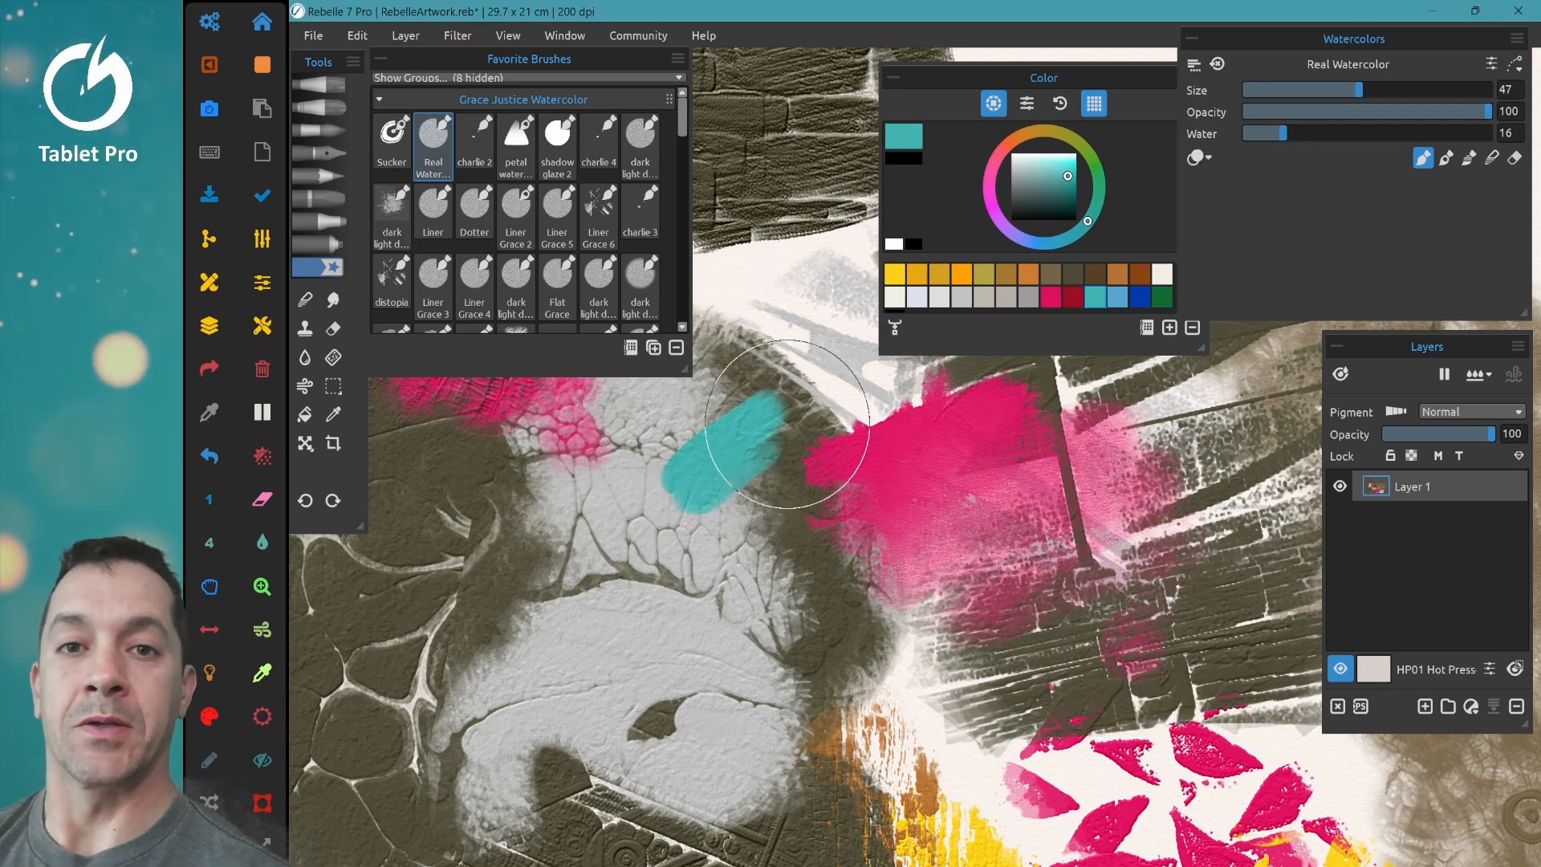
mouse_move(787, 424)
mouse_down()
mouse_move(753, 490)
mouse_move(769, 583)
mouse_move(798, 626)
mouse_move(901, 625)
mouse_move(1017, 668)
mouse_move(1132, 674)
mouse_move(1208, 599)
mouse_move(1159, 714)
mouse_move(708, 700)
mouse_move(588, 530)
mouse_move(602, 502)
mouse_up()
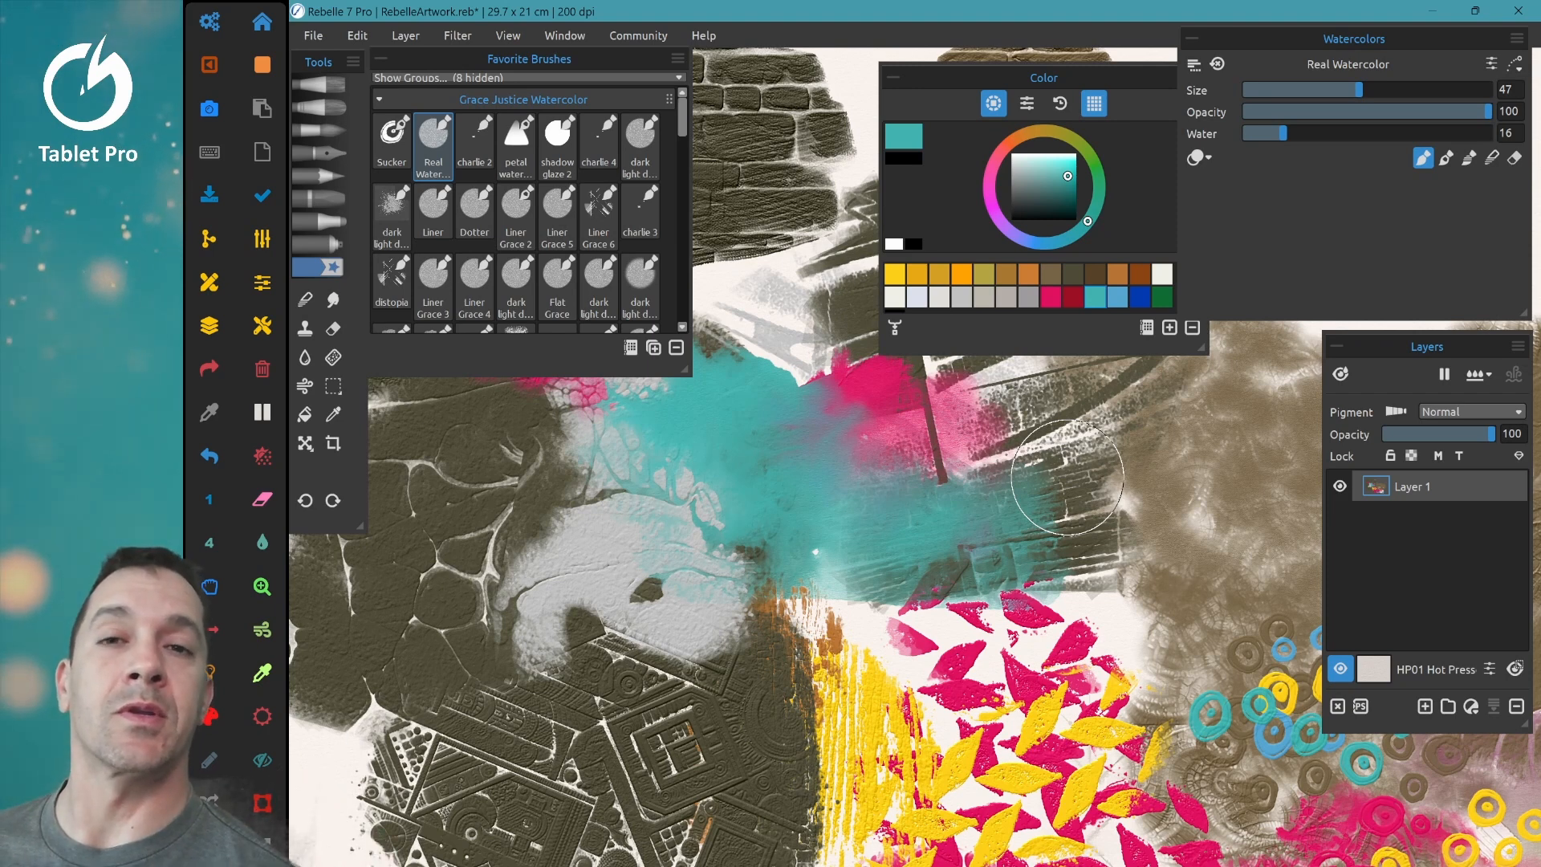
Step: Open the Rebelle 7 library folder in File Explorer and go to Brushes > Favorite > Default Set to view the brush set folders
click(704, 35)
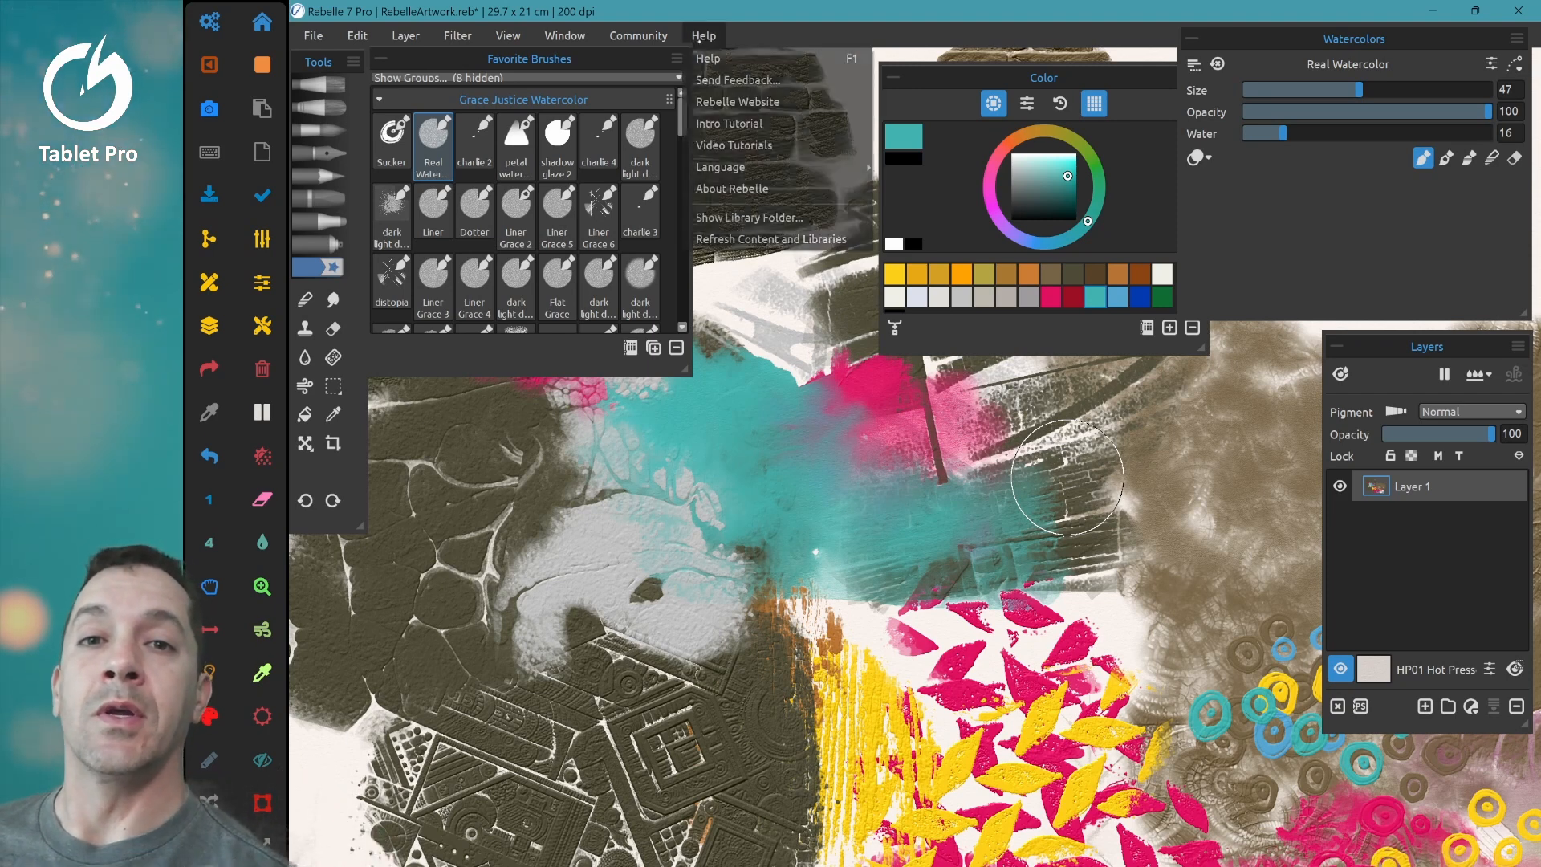
click(755, 218)
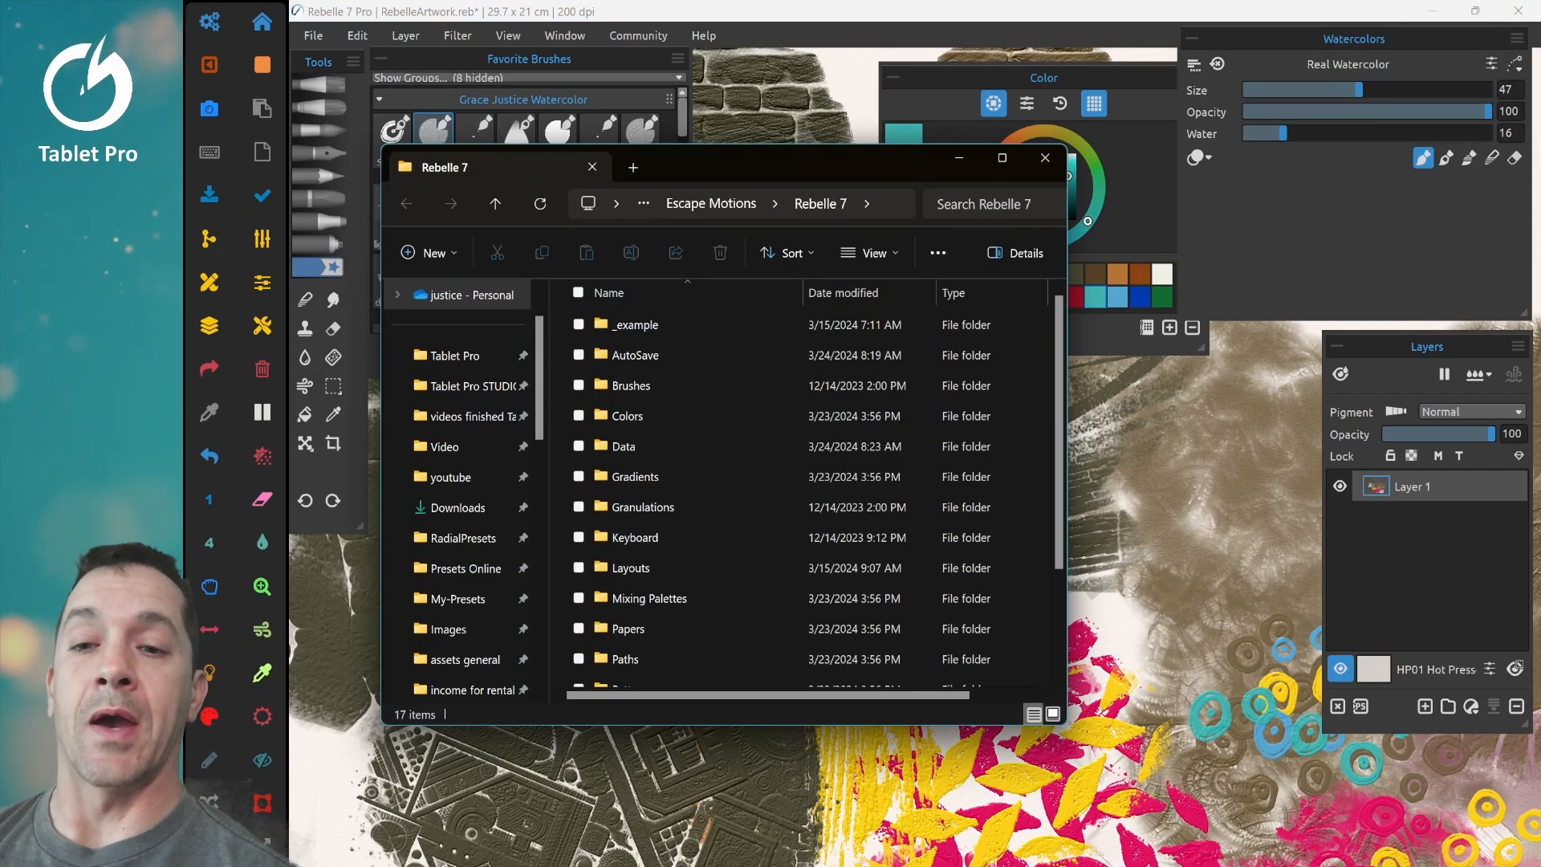
double_click(631, 385)
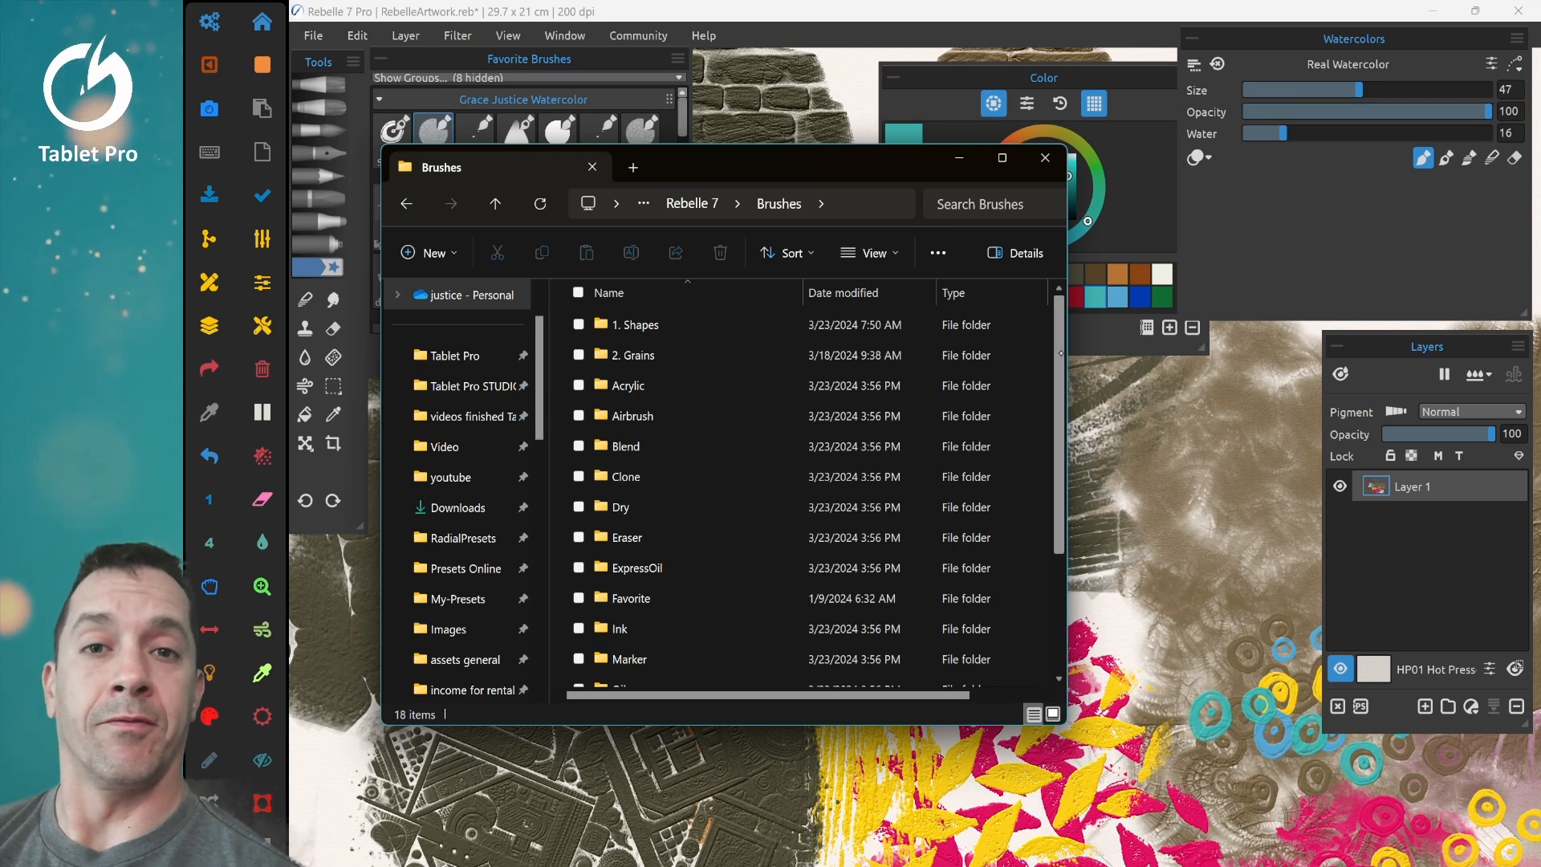
scroll(1060, 501, down, 2)
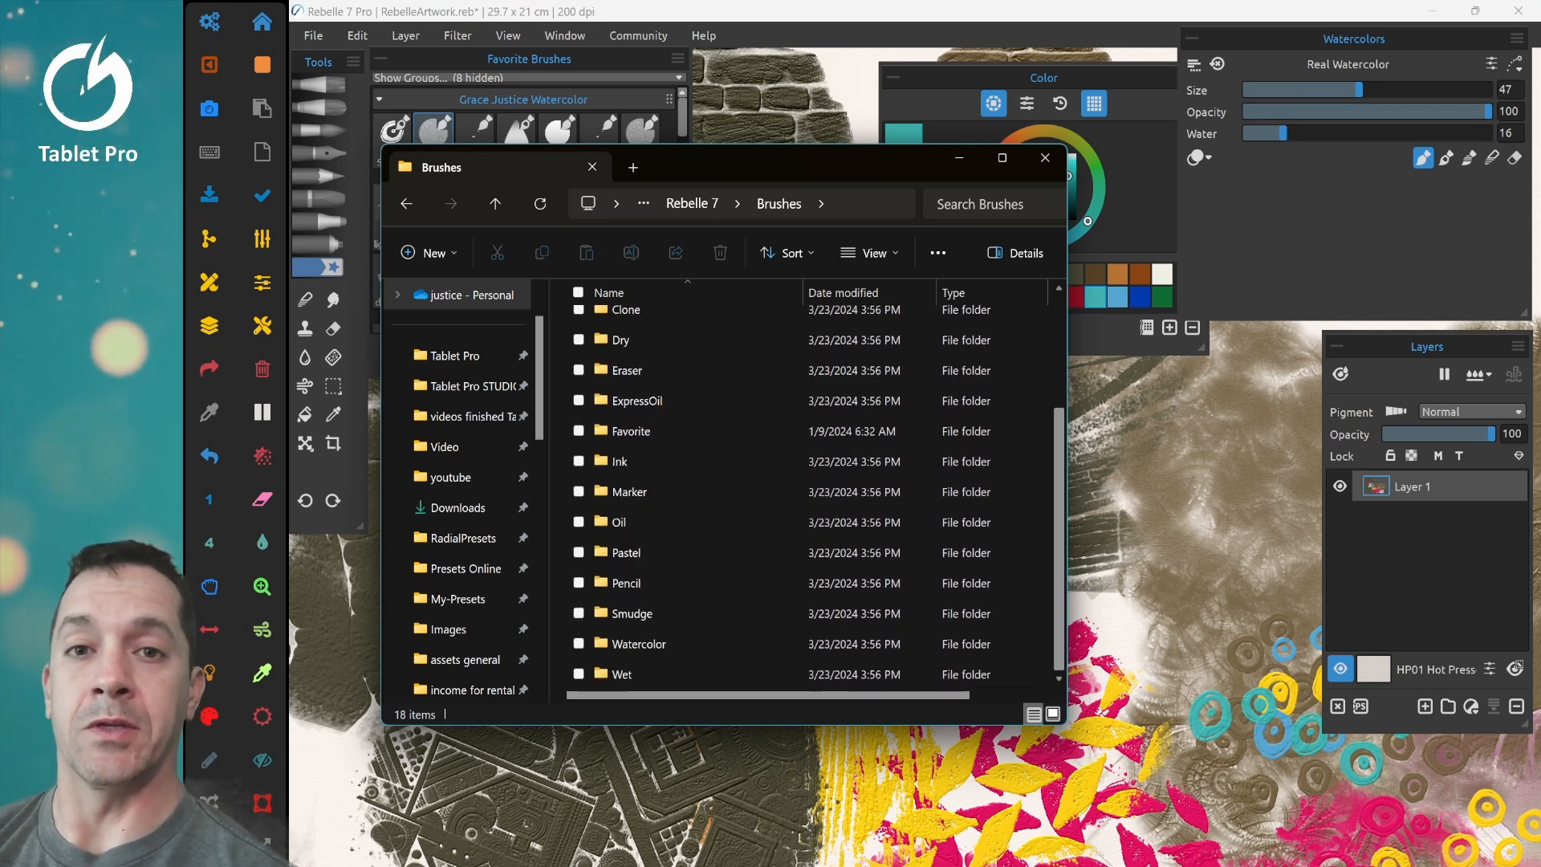
double_click(631, 431)
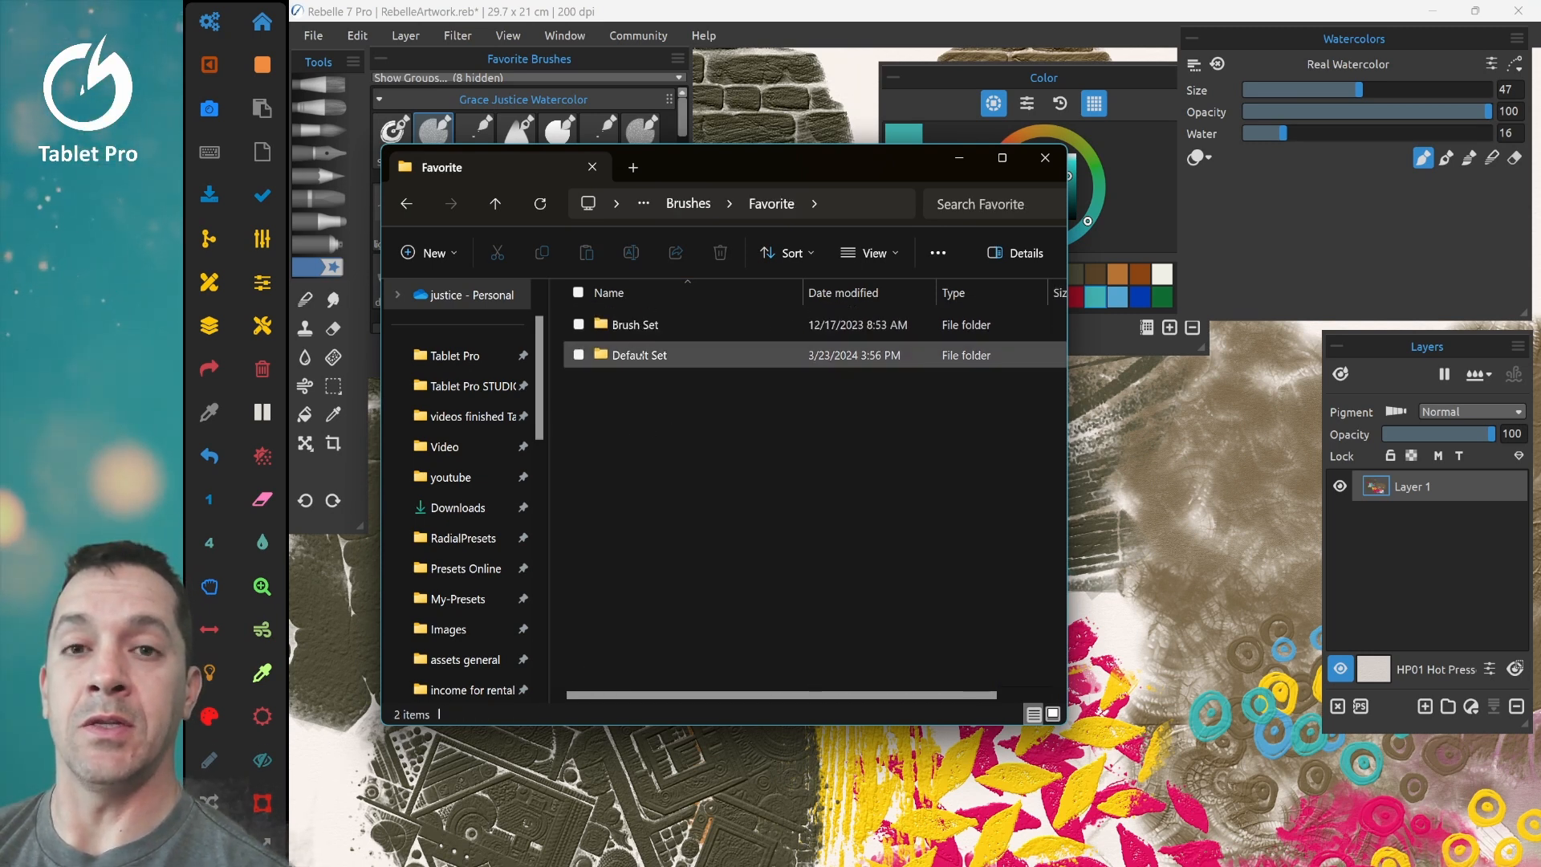
double_click(640, 355)
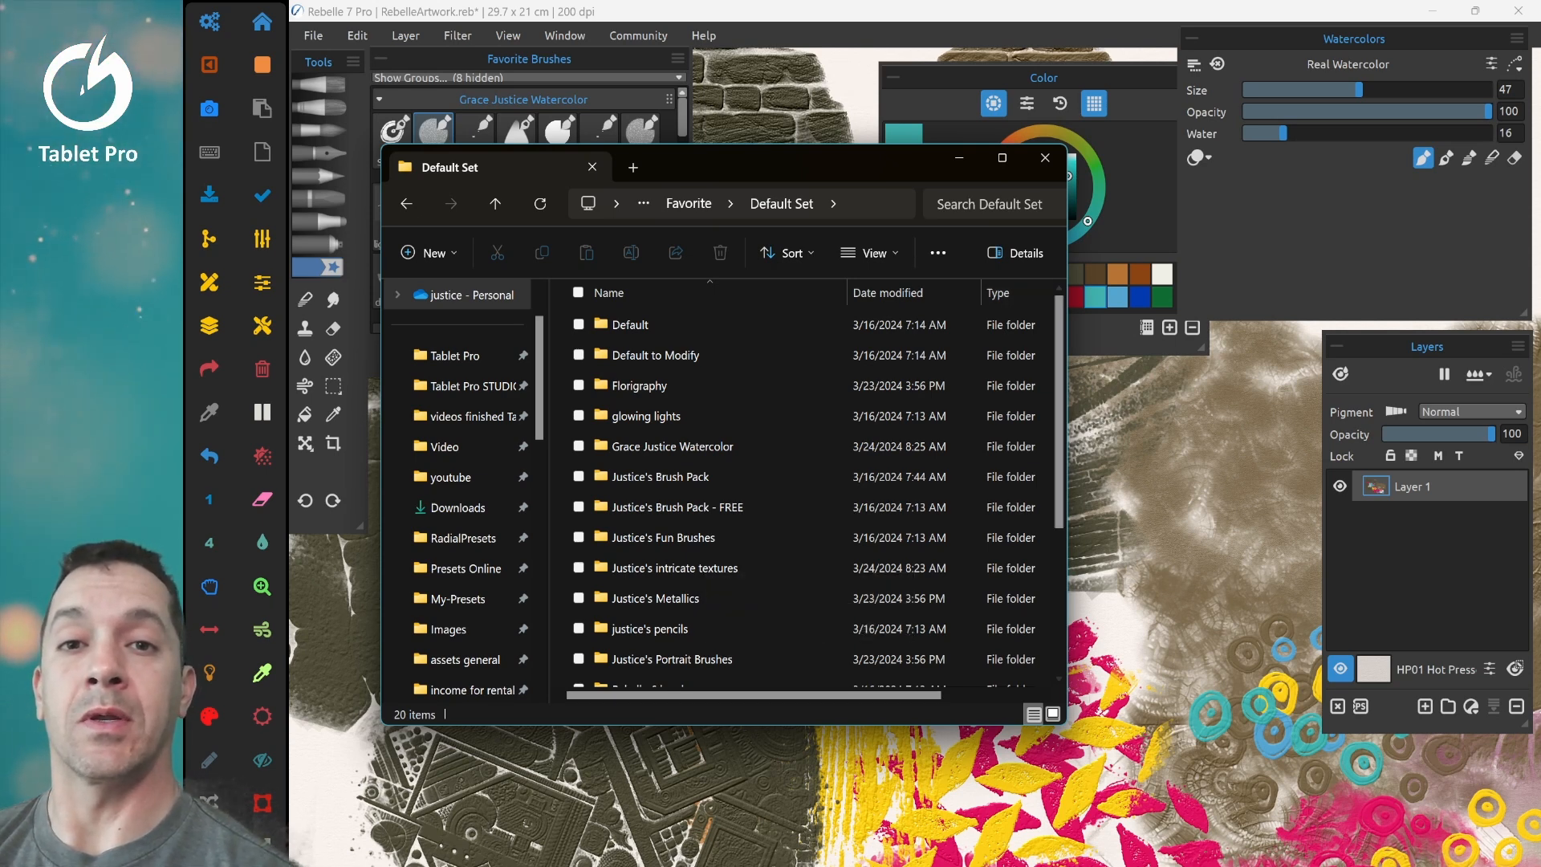
Step: Return to the Brushes folder, view the contents of its Watercolor folder, and close File Explorer
click(689, 203)
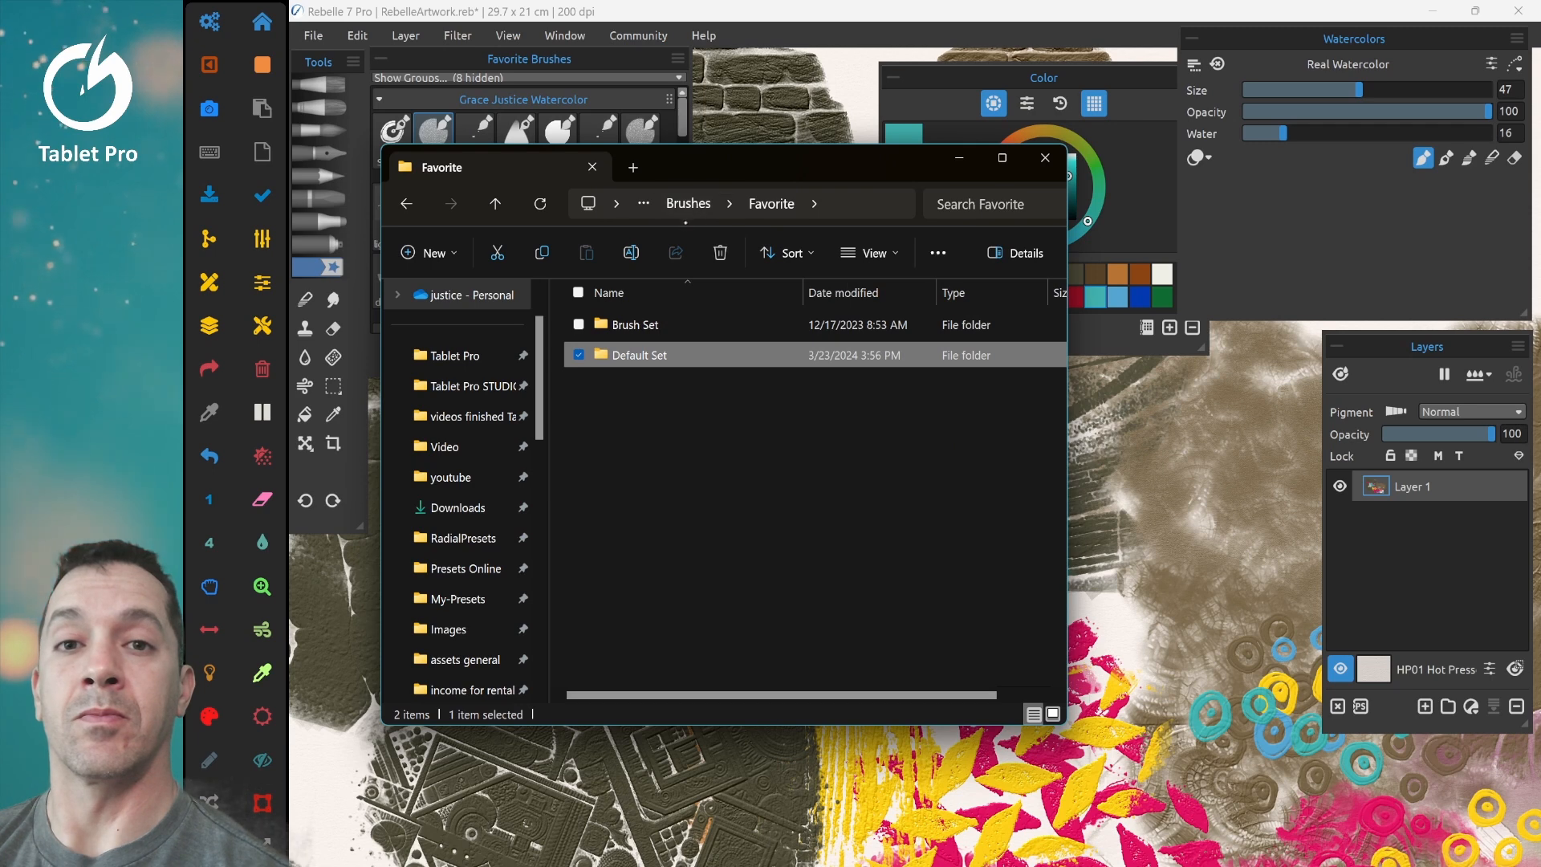
click(689, 203)
click(628, 387)
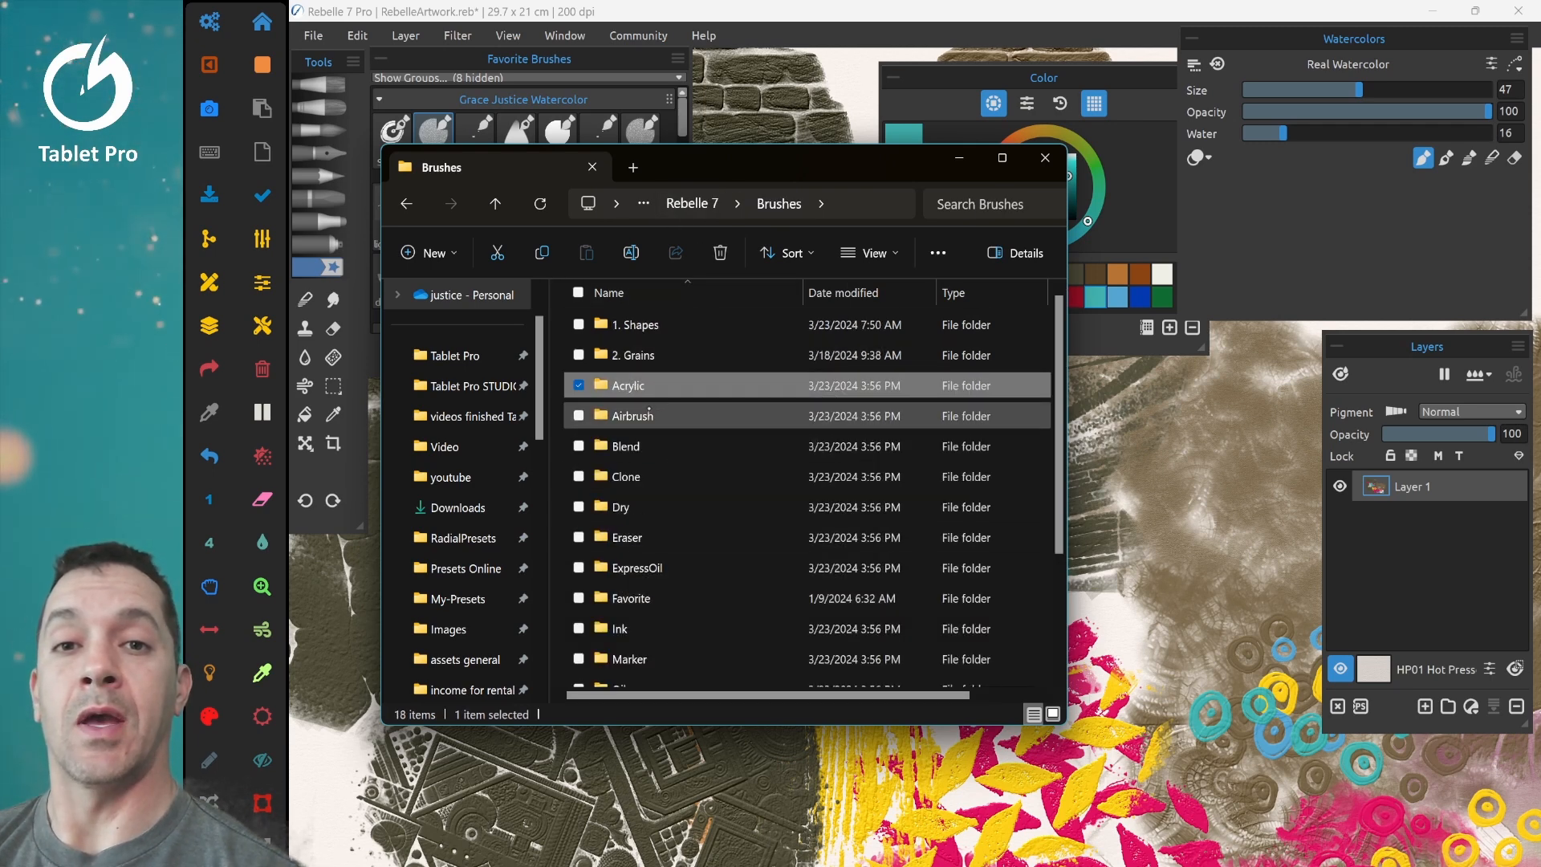
scroll(673, 524, down, 3)
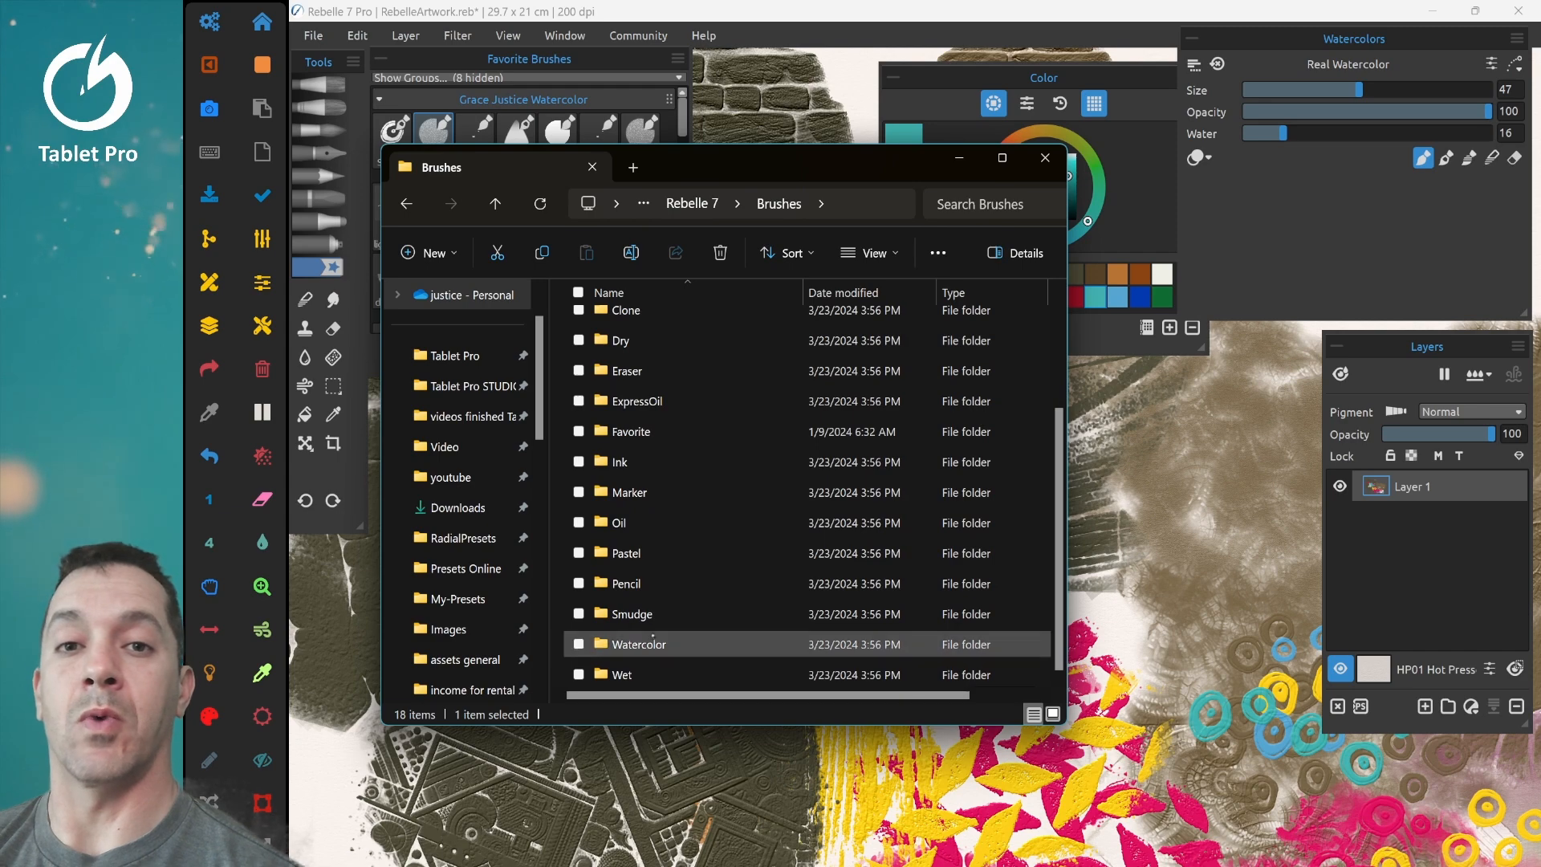
double_click(667, 643)
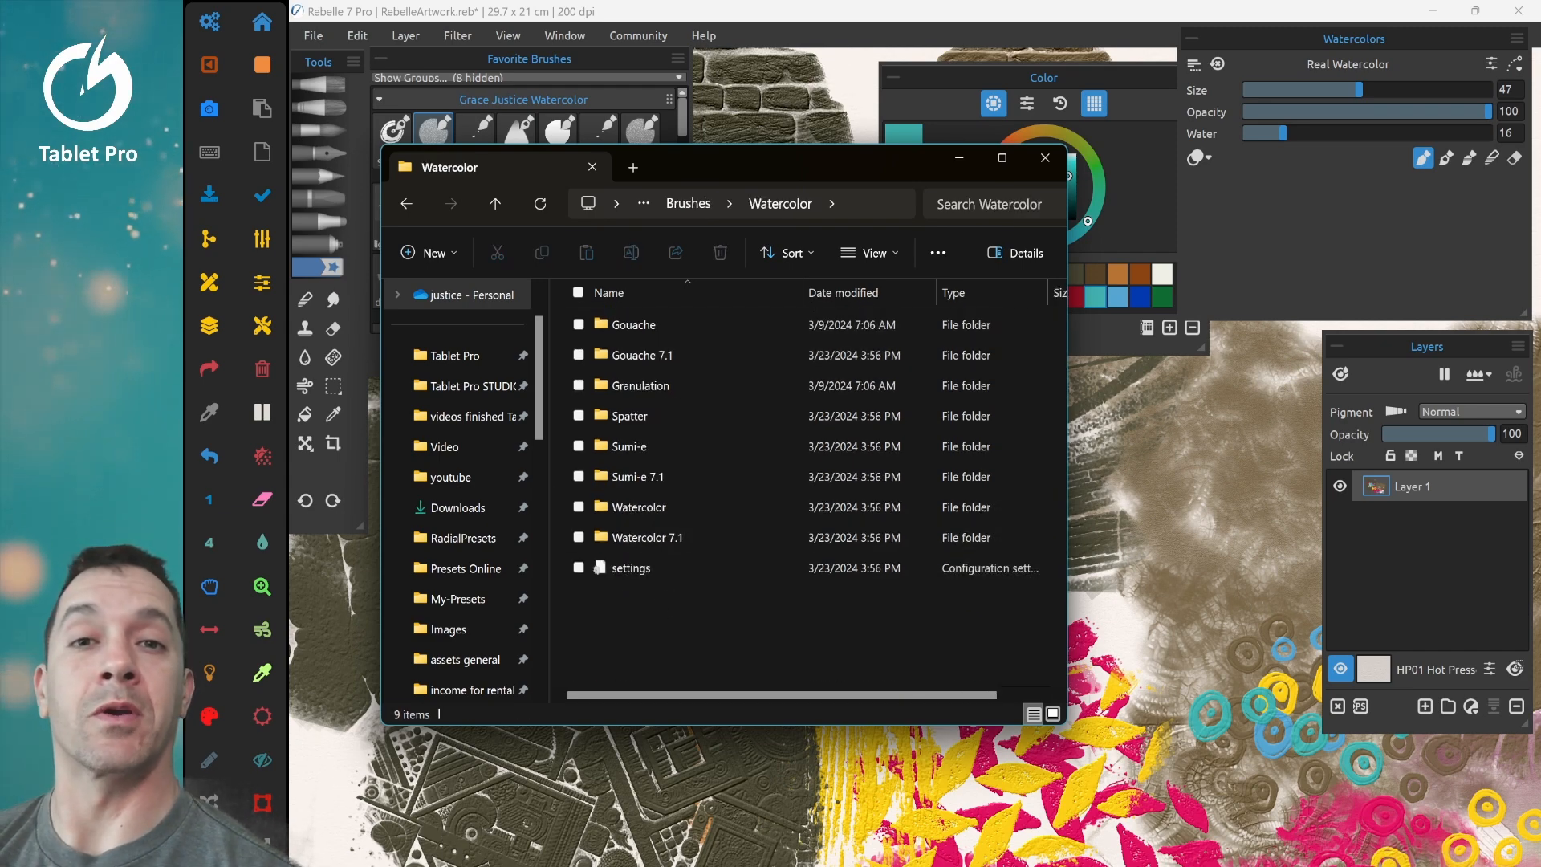
click(1045, 157)
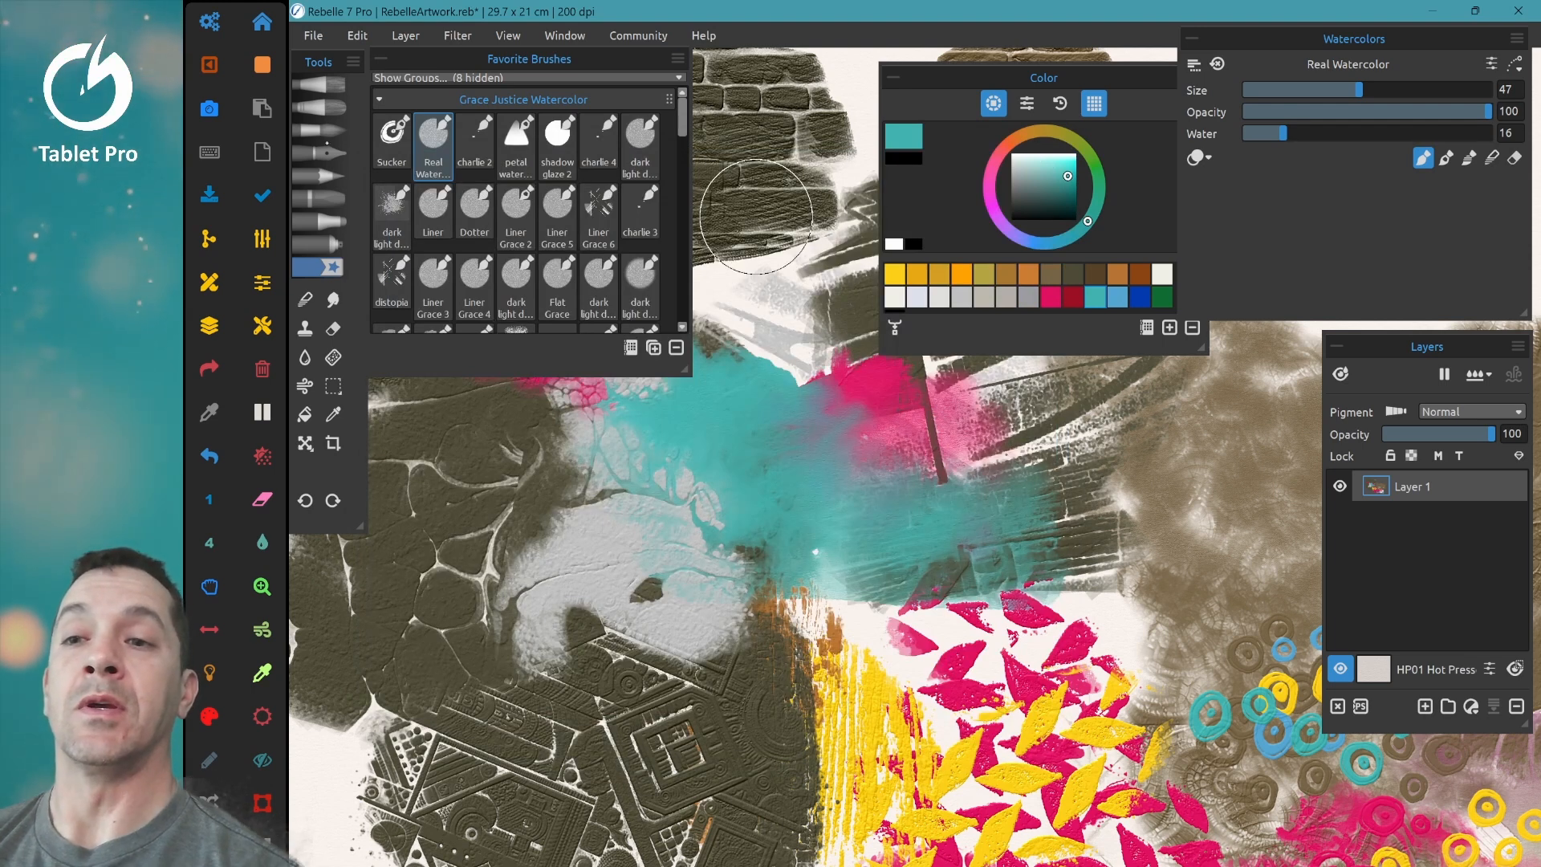
Step: Look through the watercolor brush groups, collapsing Watercolor and Sumi-e, and show the oil and acrylic brushes
click(327, 131)
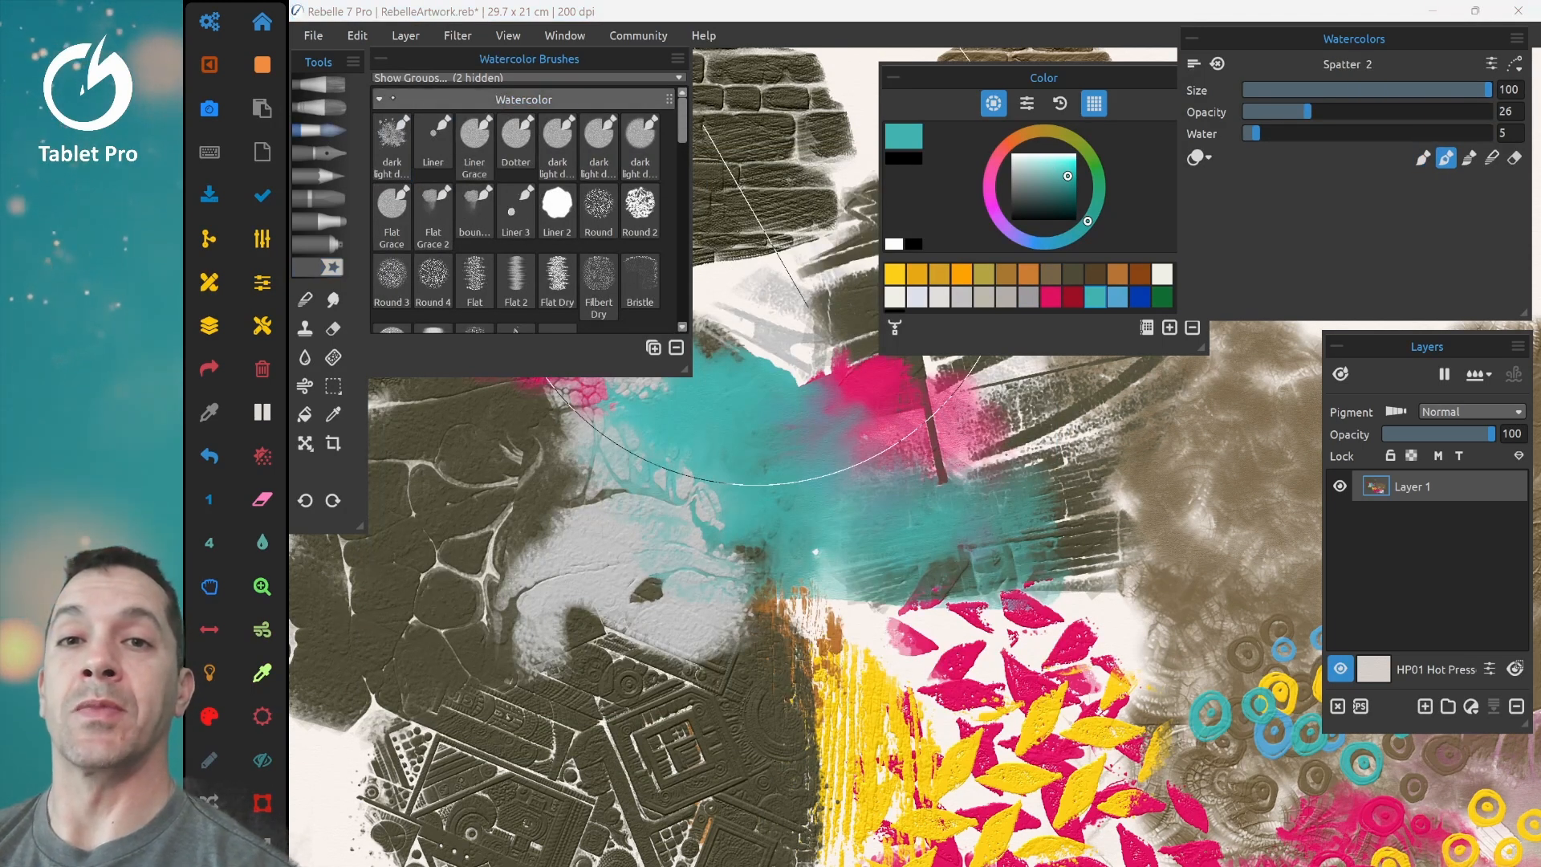
click(393, 99)
click(528, 149)
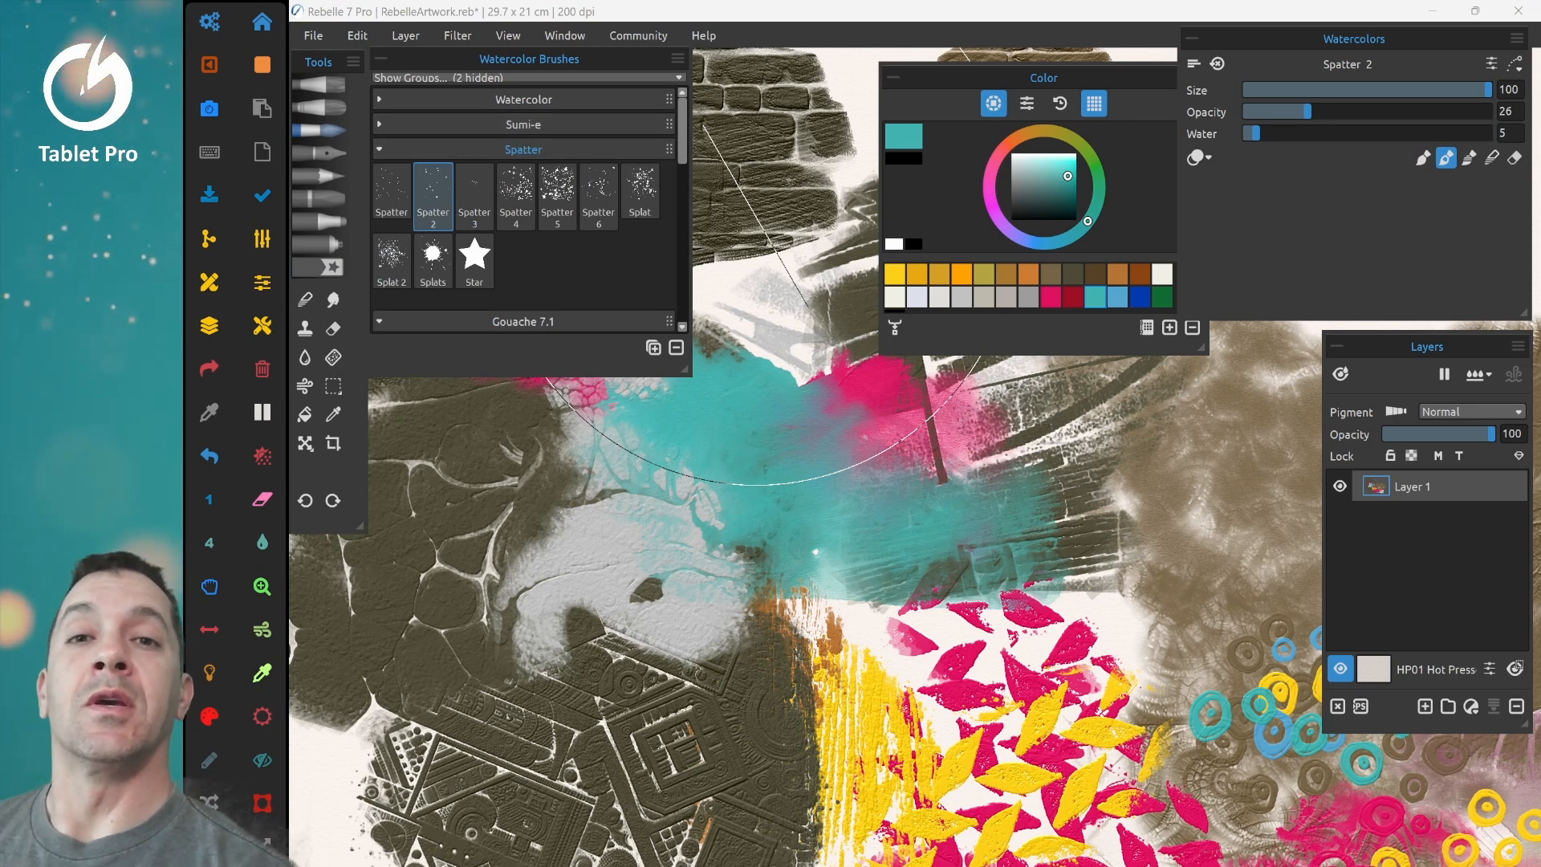
click(321, 84)
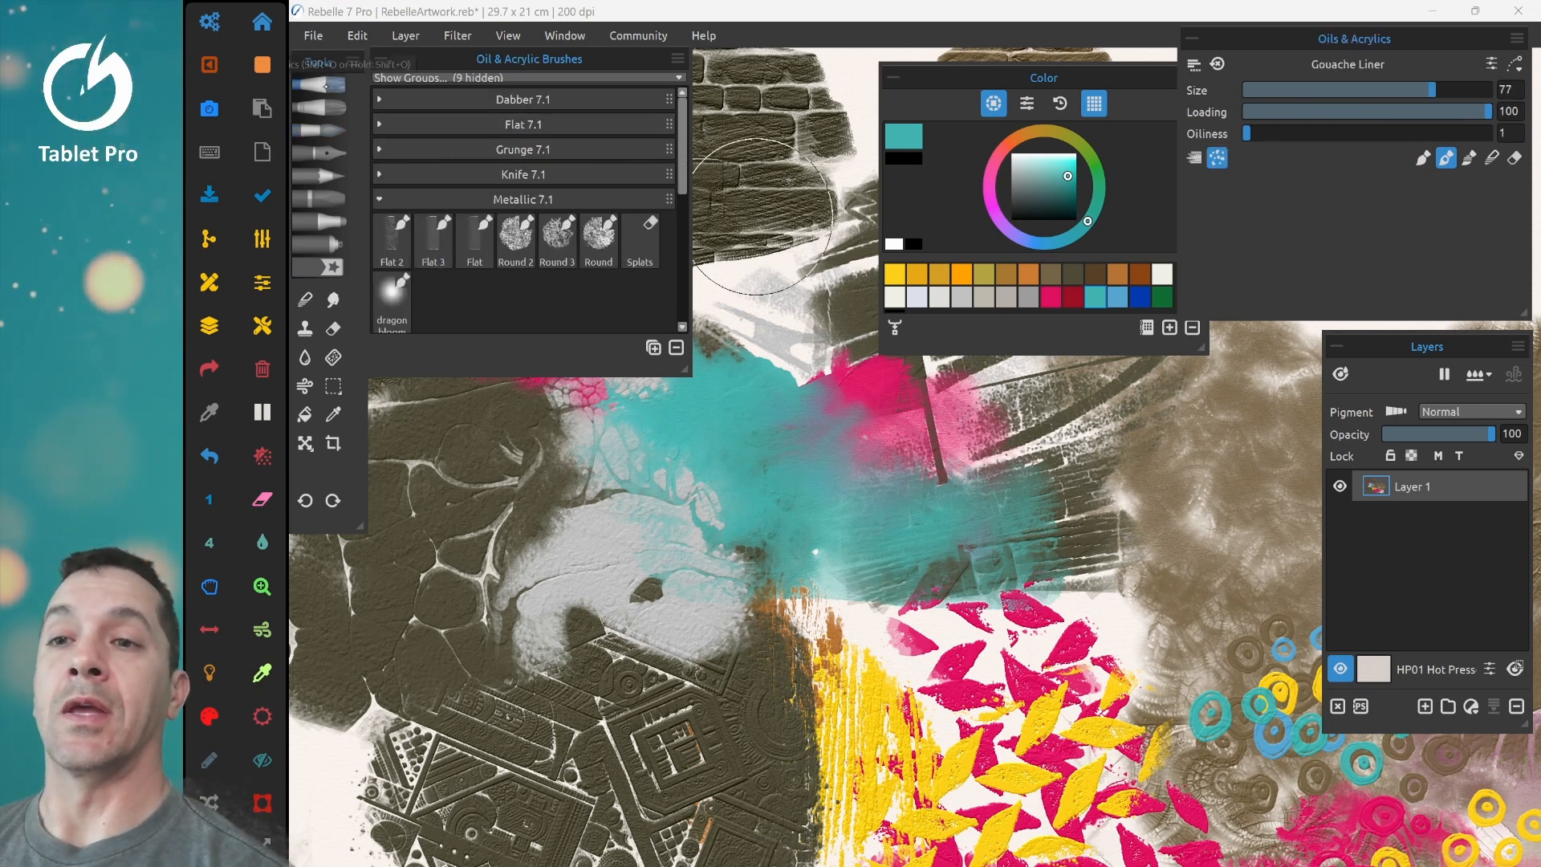